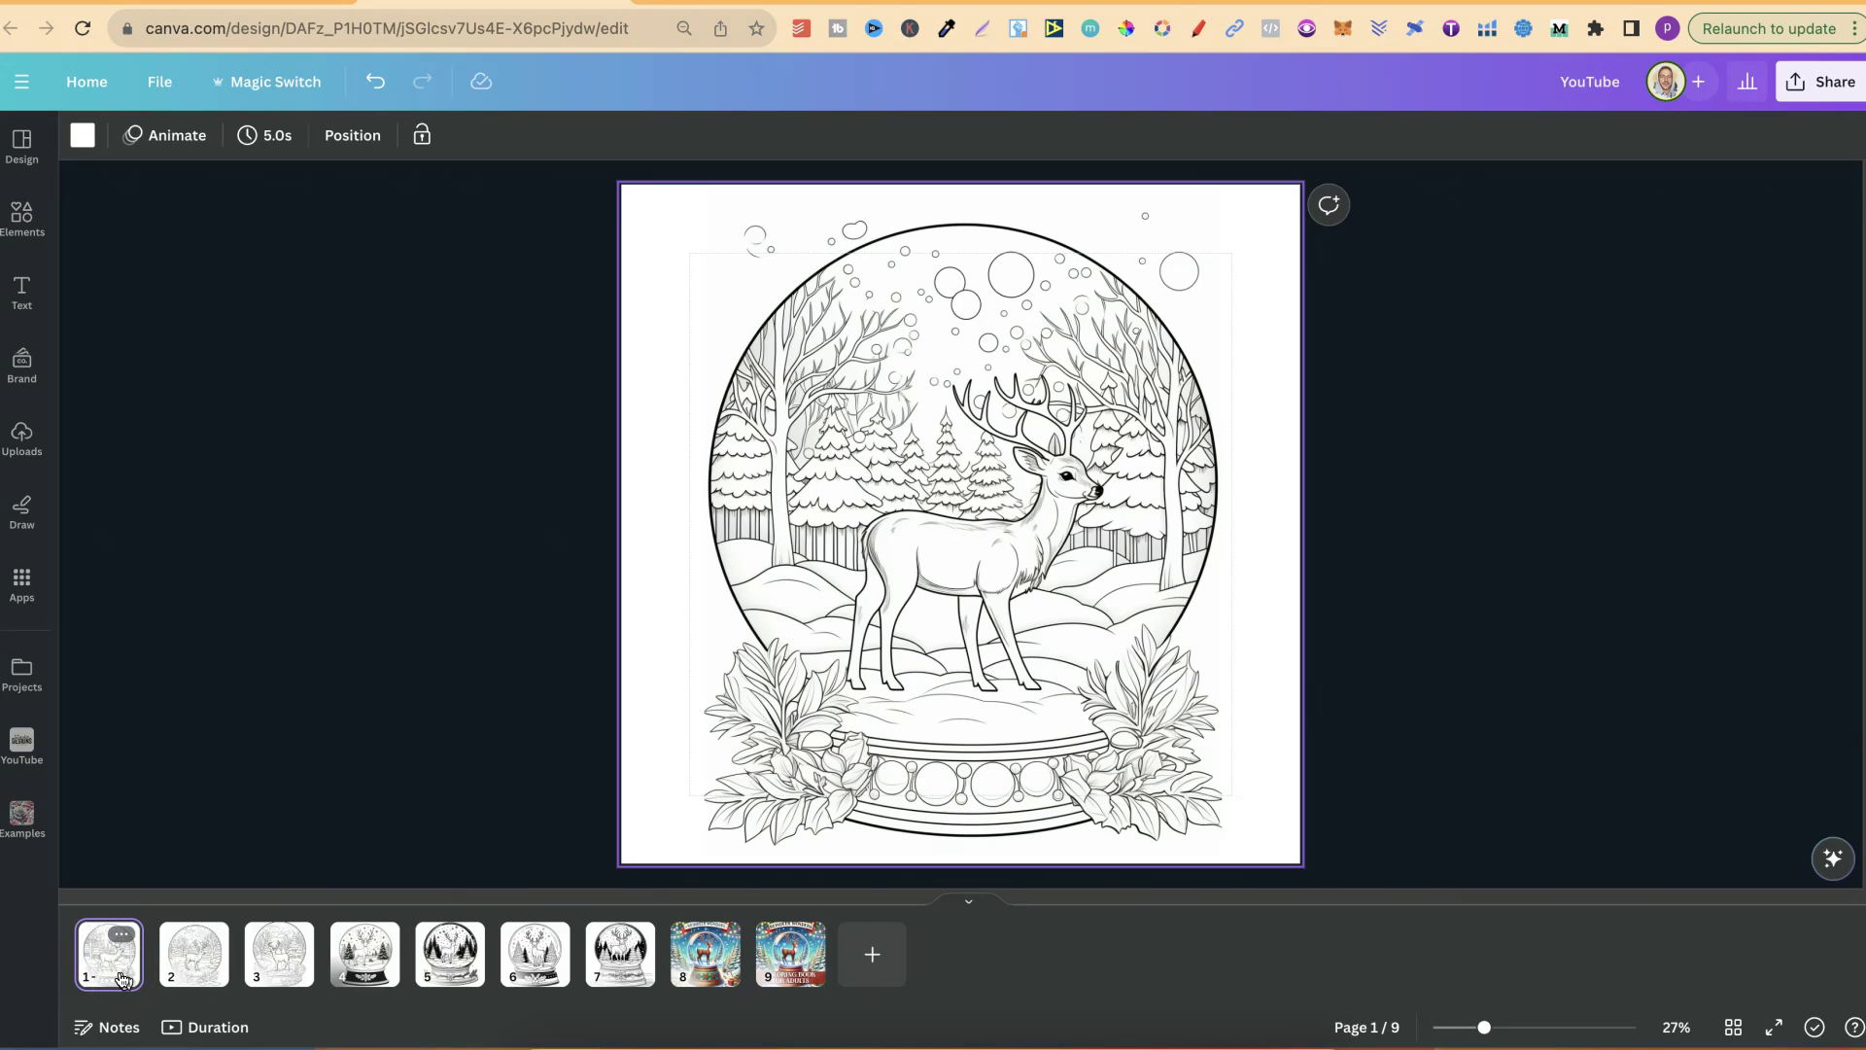
Flip back and forth through reindeer snow-globe coloring pages 1–3 of the Canva design
{"action": "key", "text": "Right"}
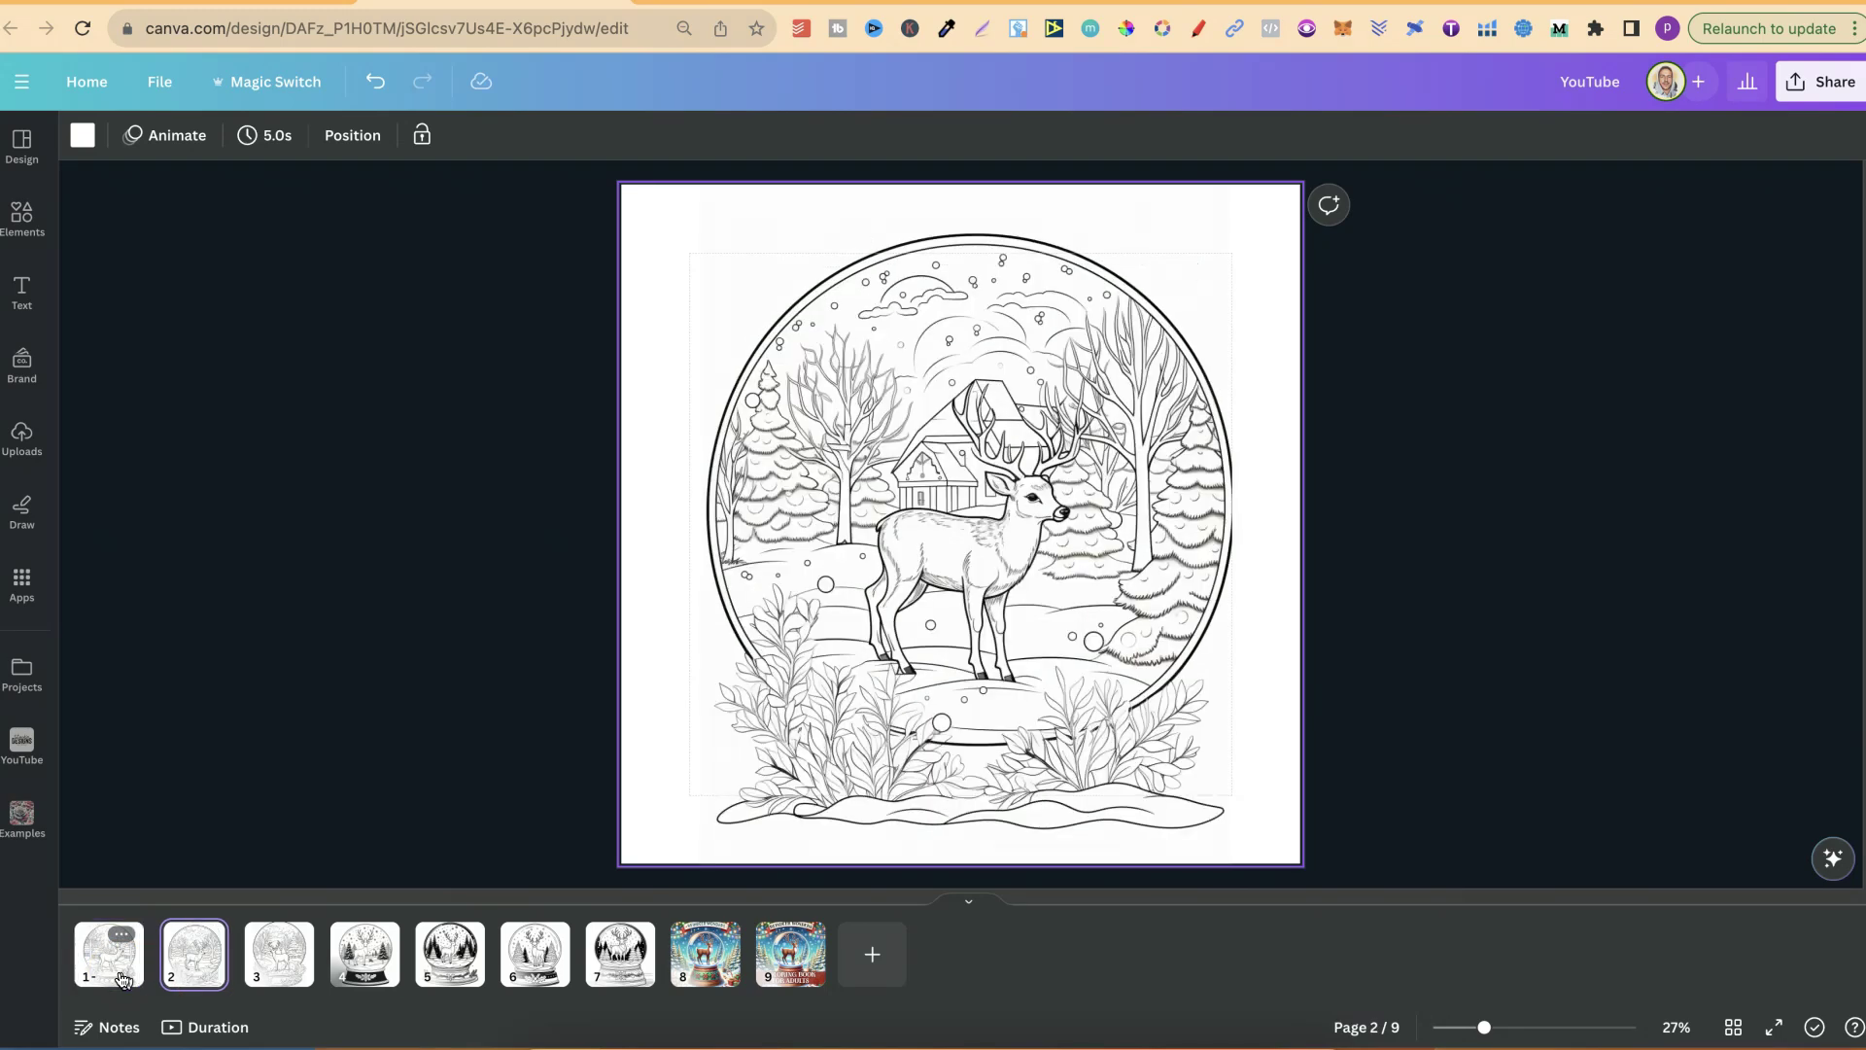
{"action": "key", "text": "Right"}
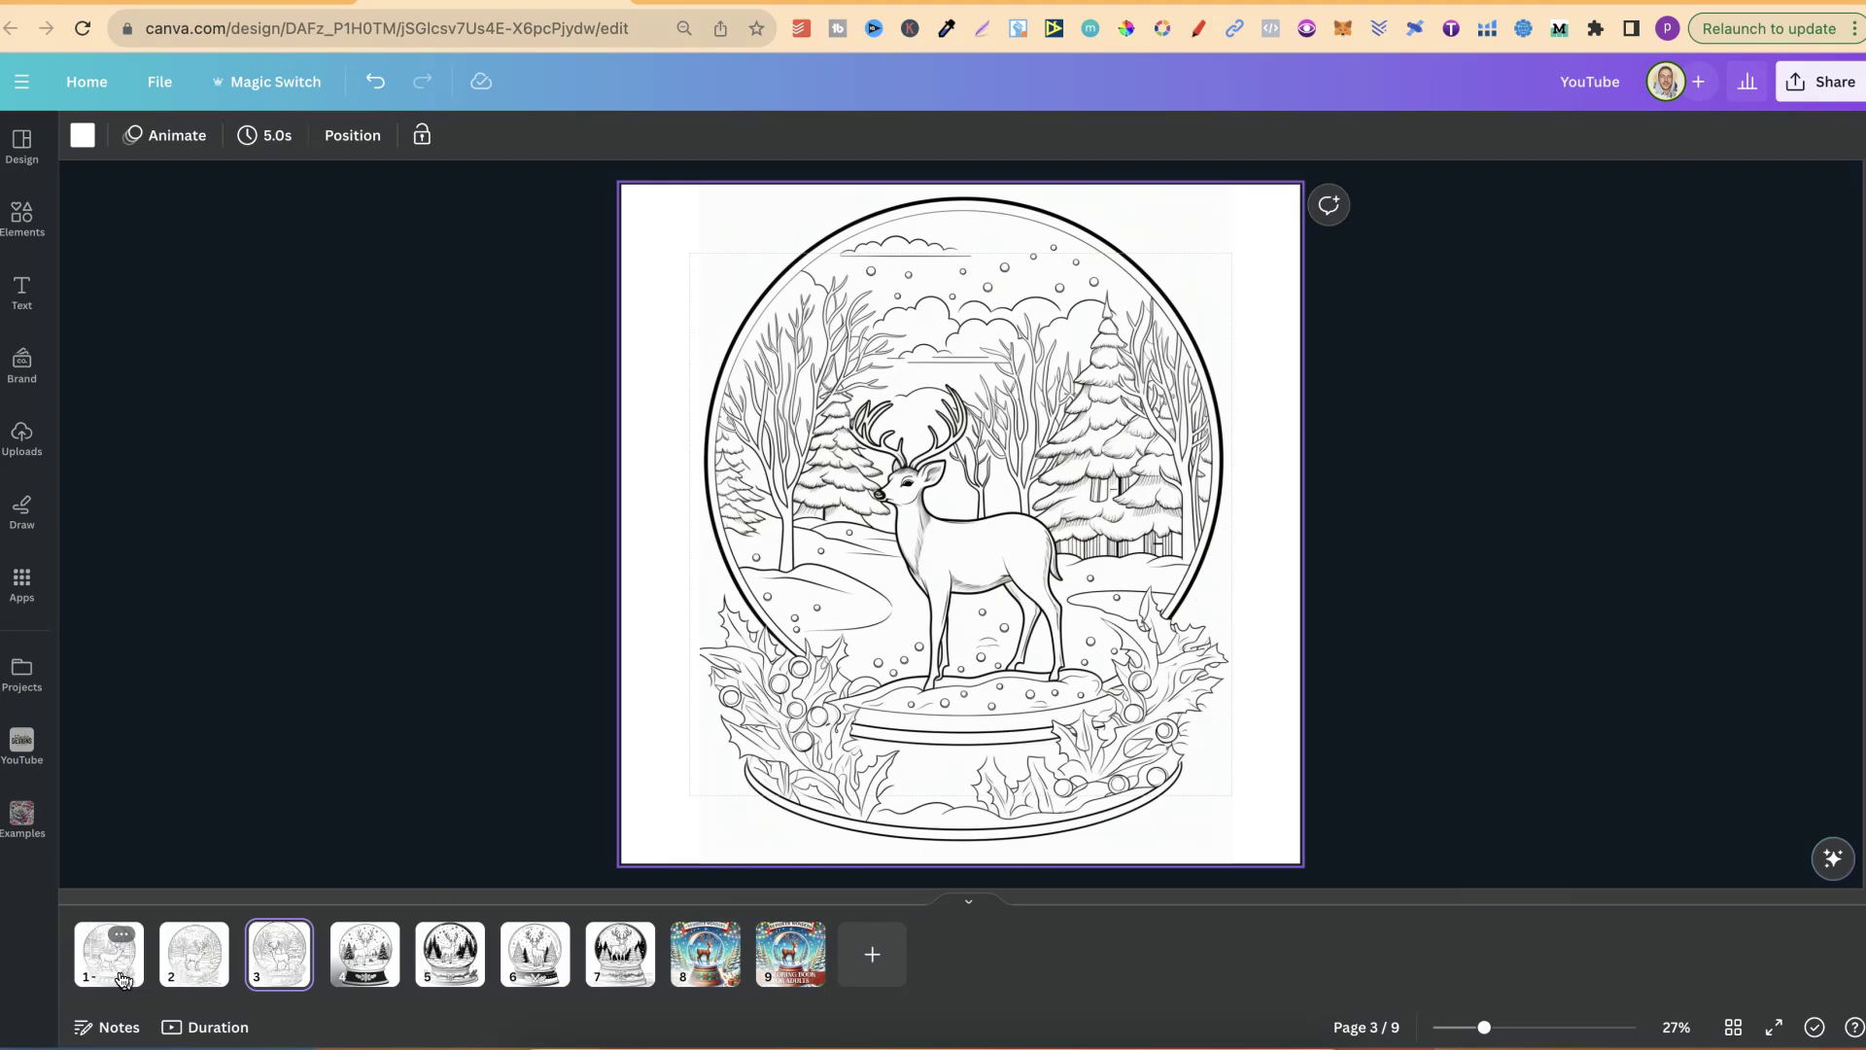
{"action": "key", "text": "Left"}
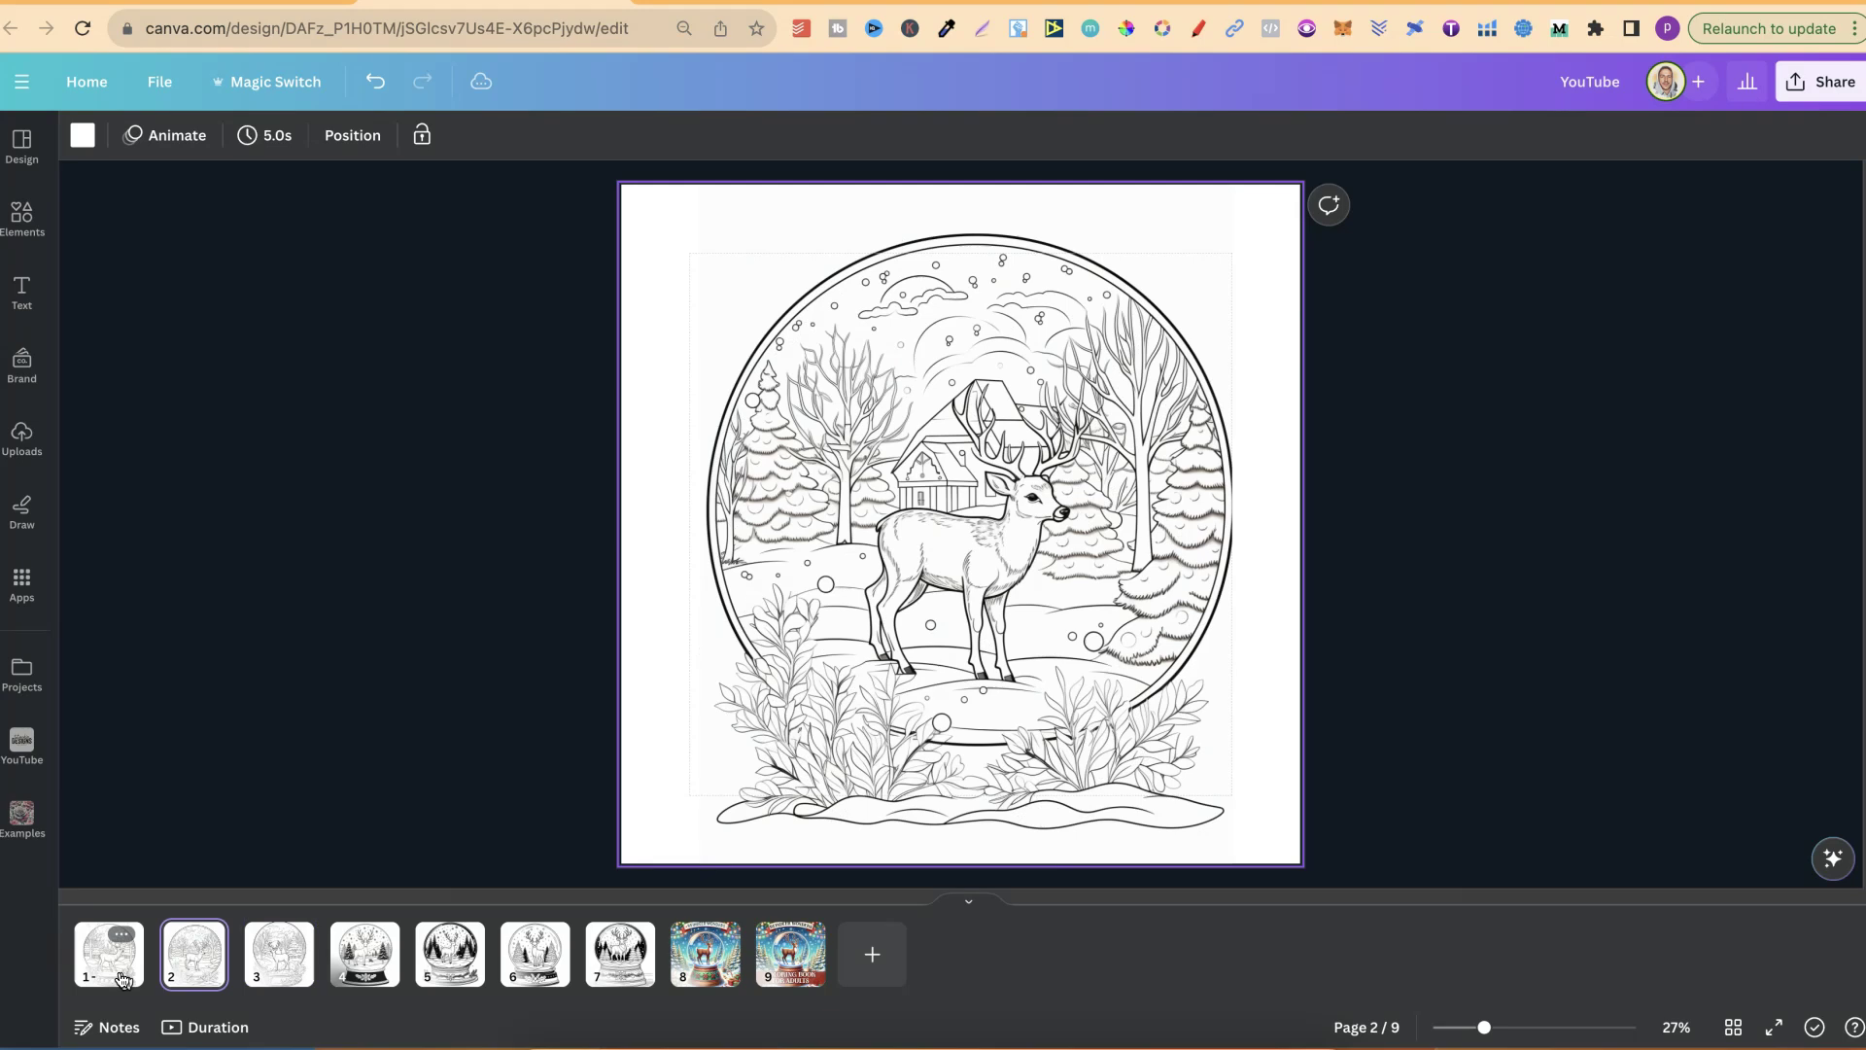
{"action": "key", "text": "Left"}
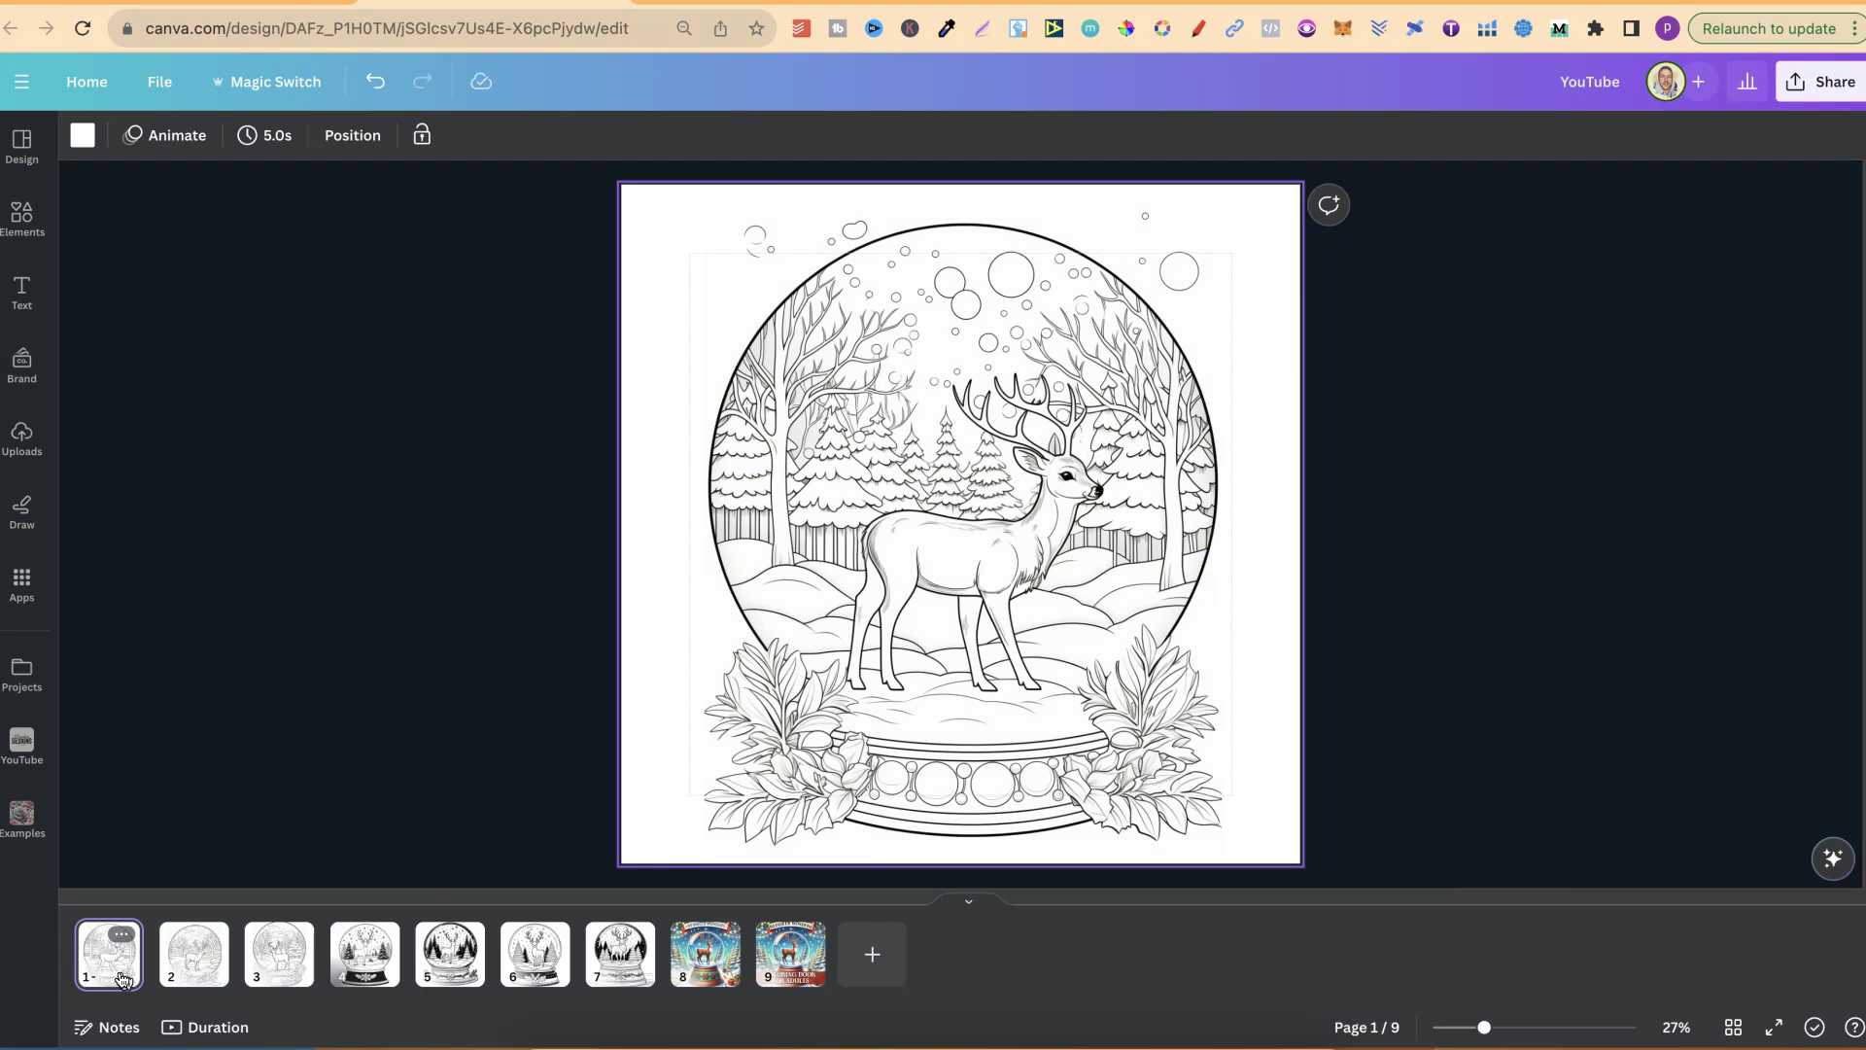
{"action": "key", "text": "Right"}
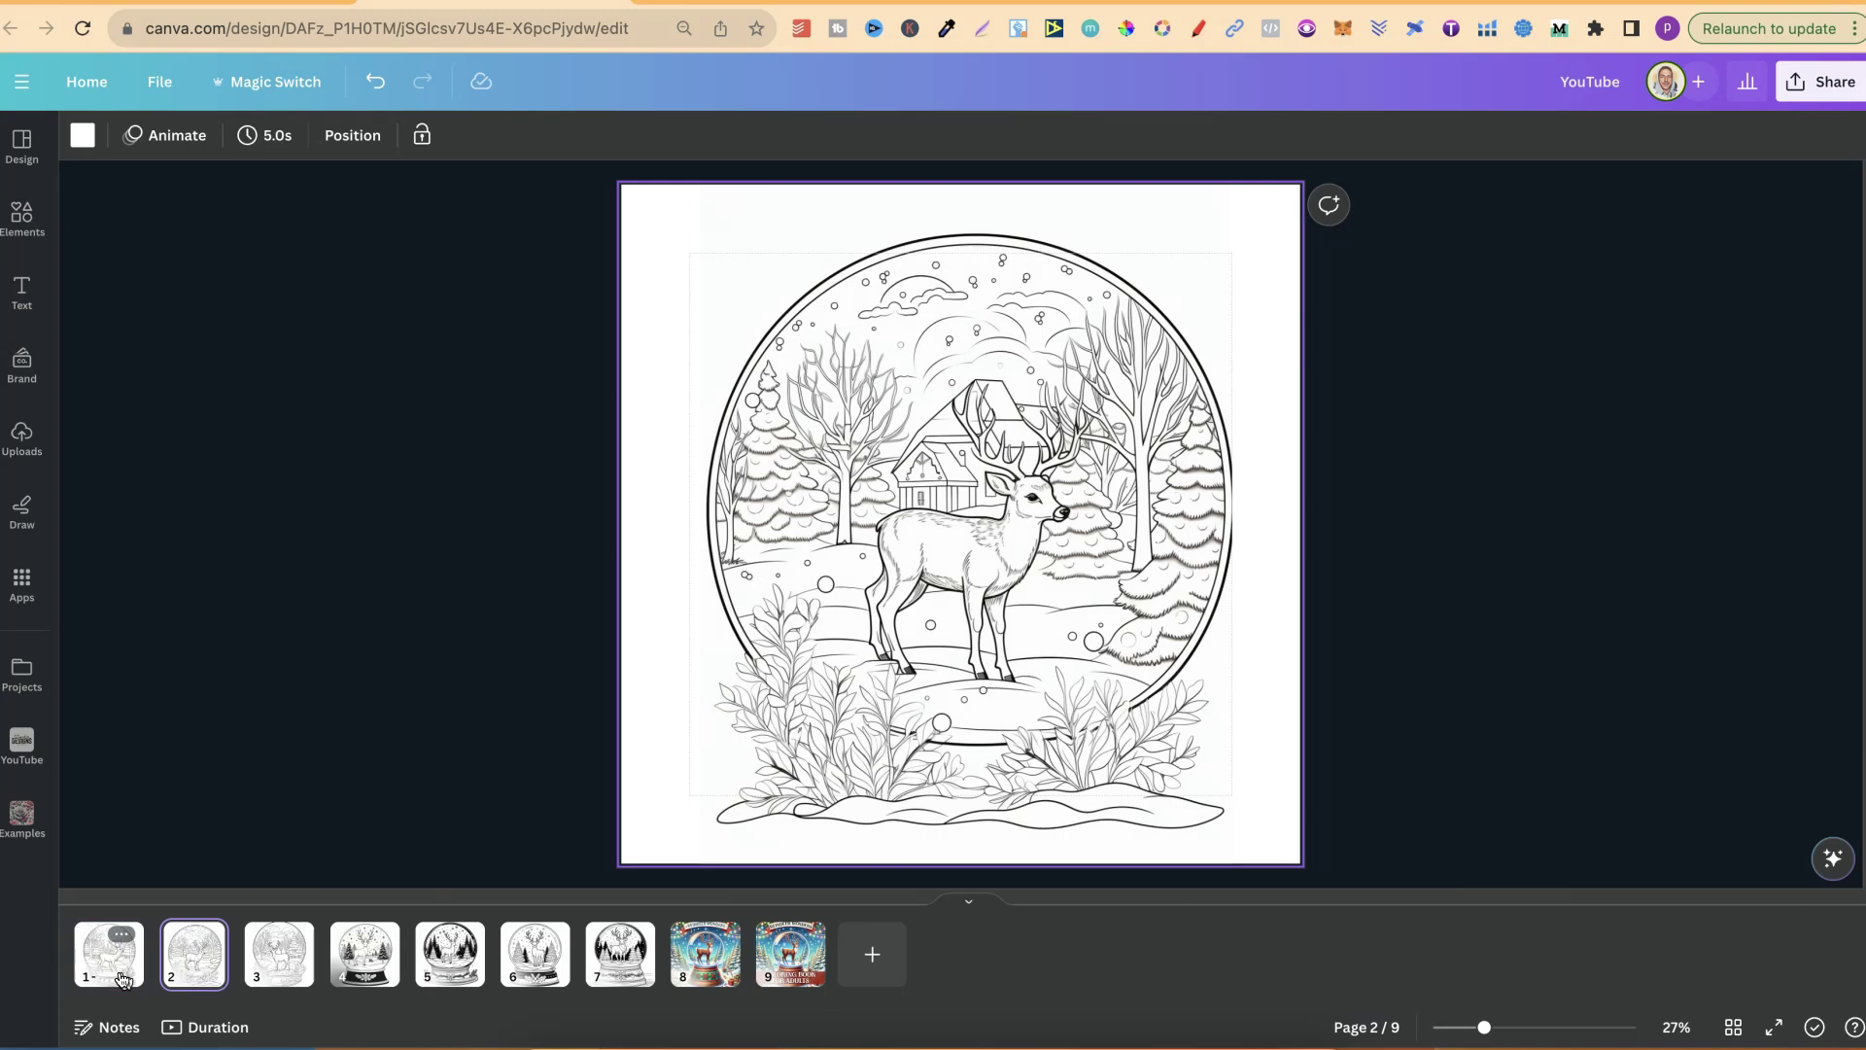
{"action": "key", "text": "Right"}
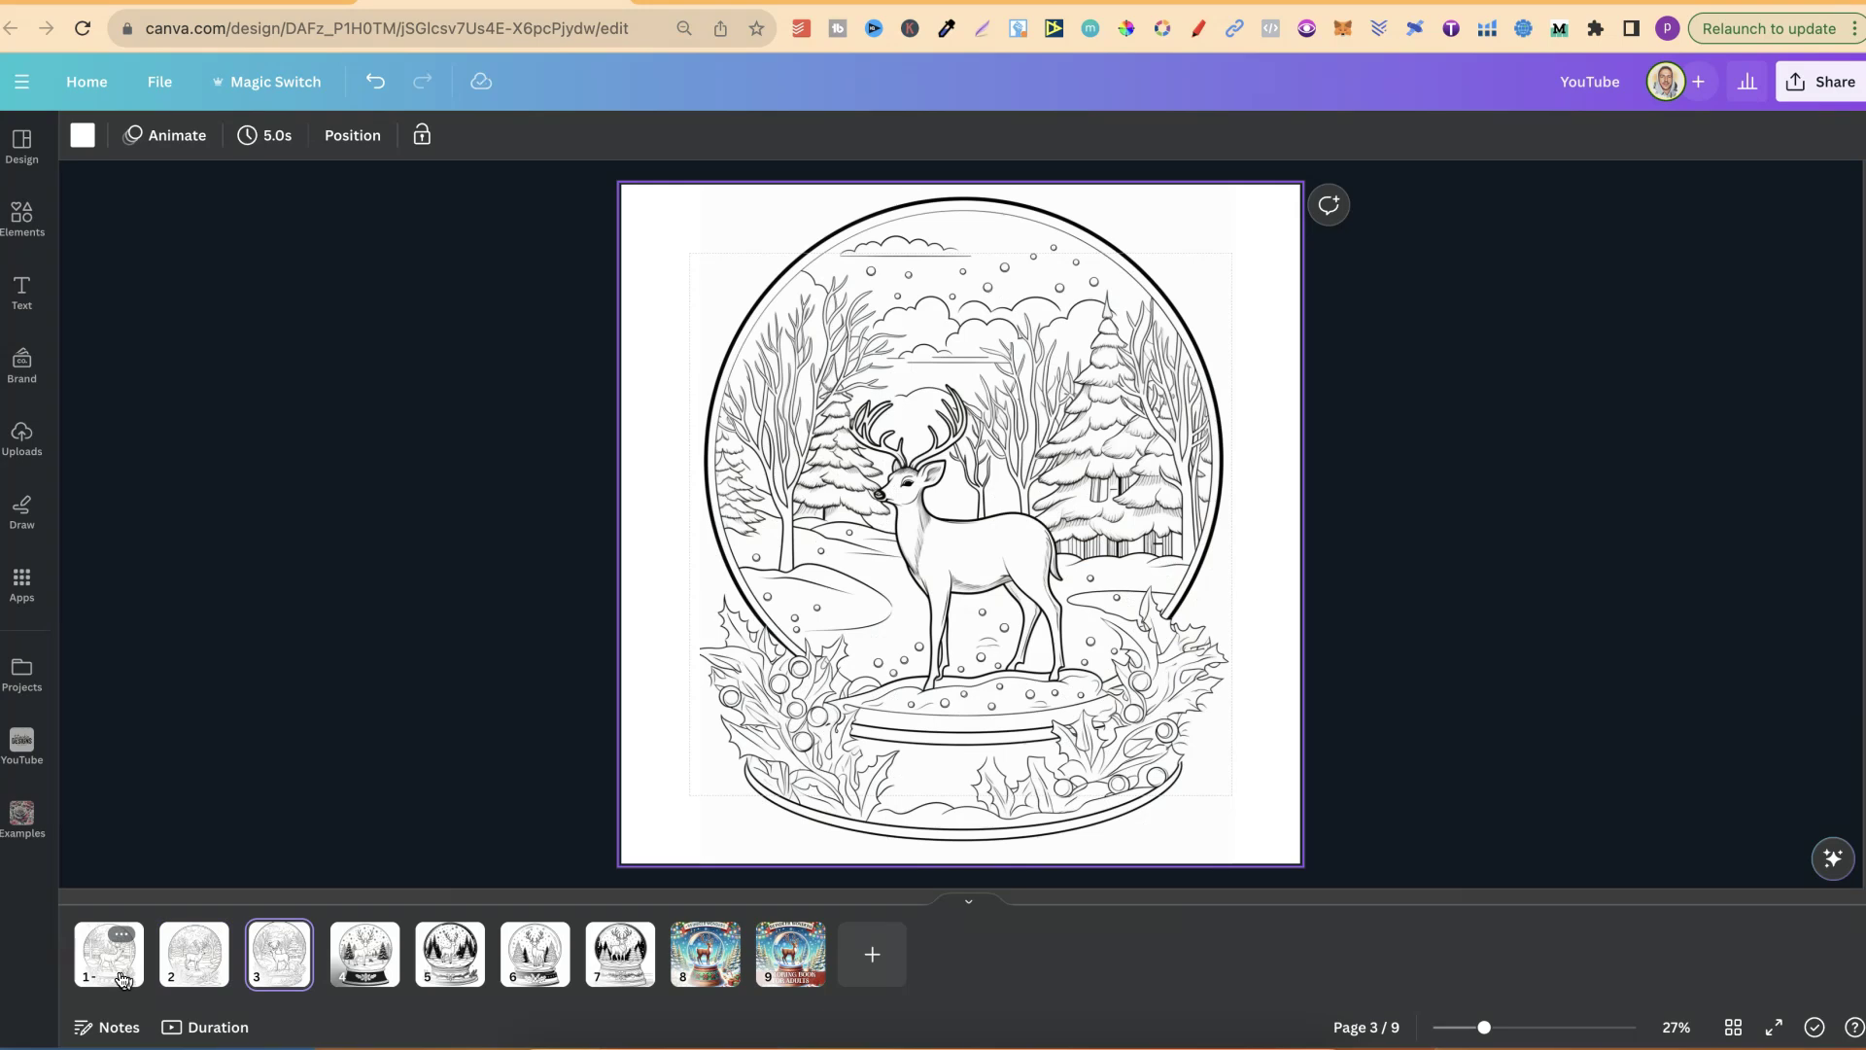
{"action": "key", "text": "Left"}
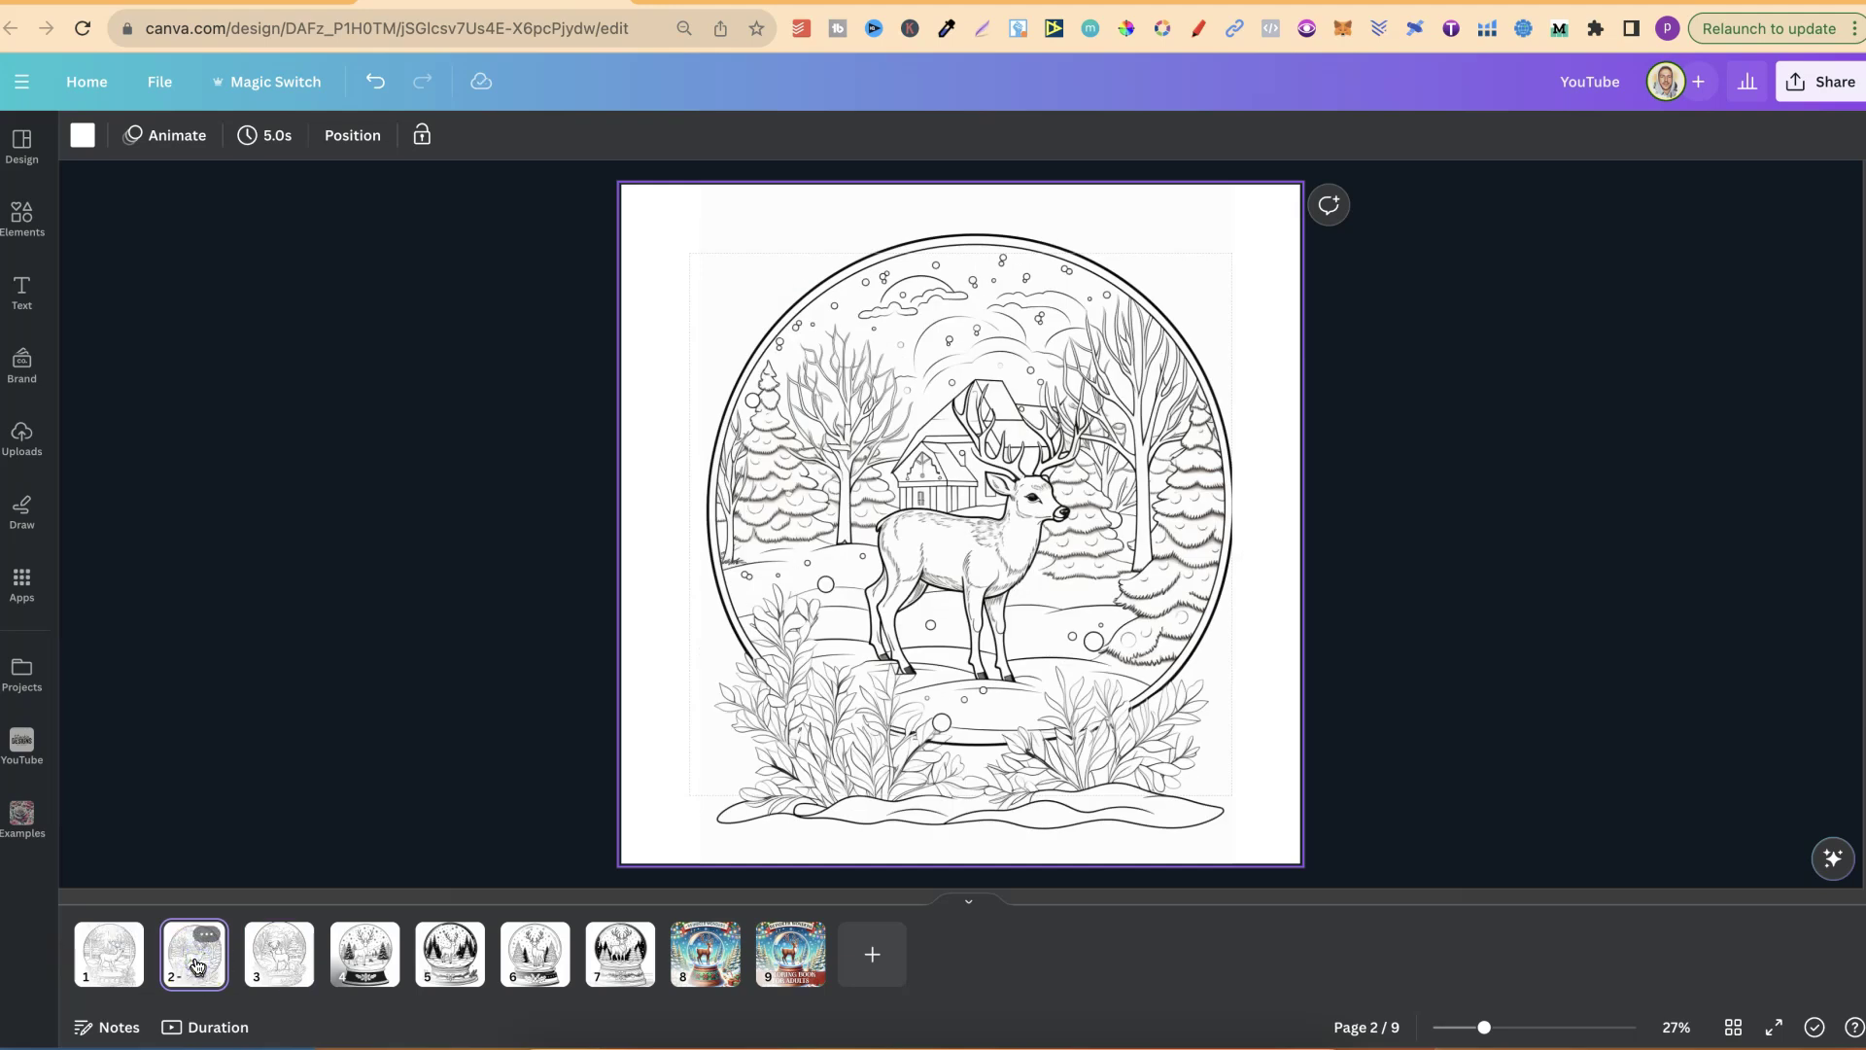
{"action": "key", "text": "Right"}
{"action": "key", "text": "Left"}
{"action": "key", "text": "Left"}
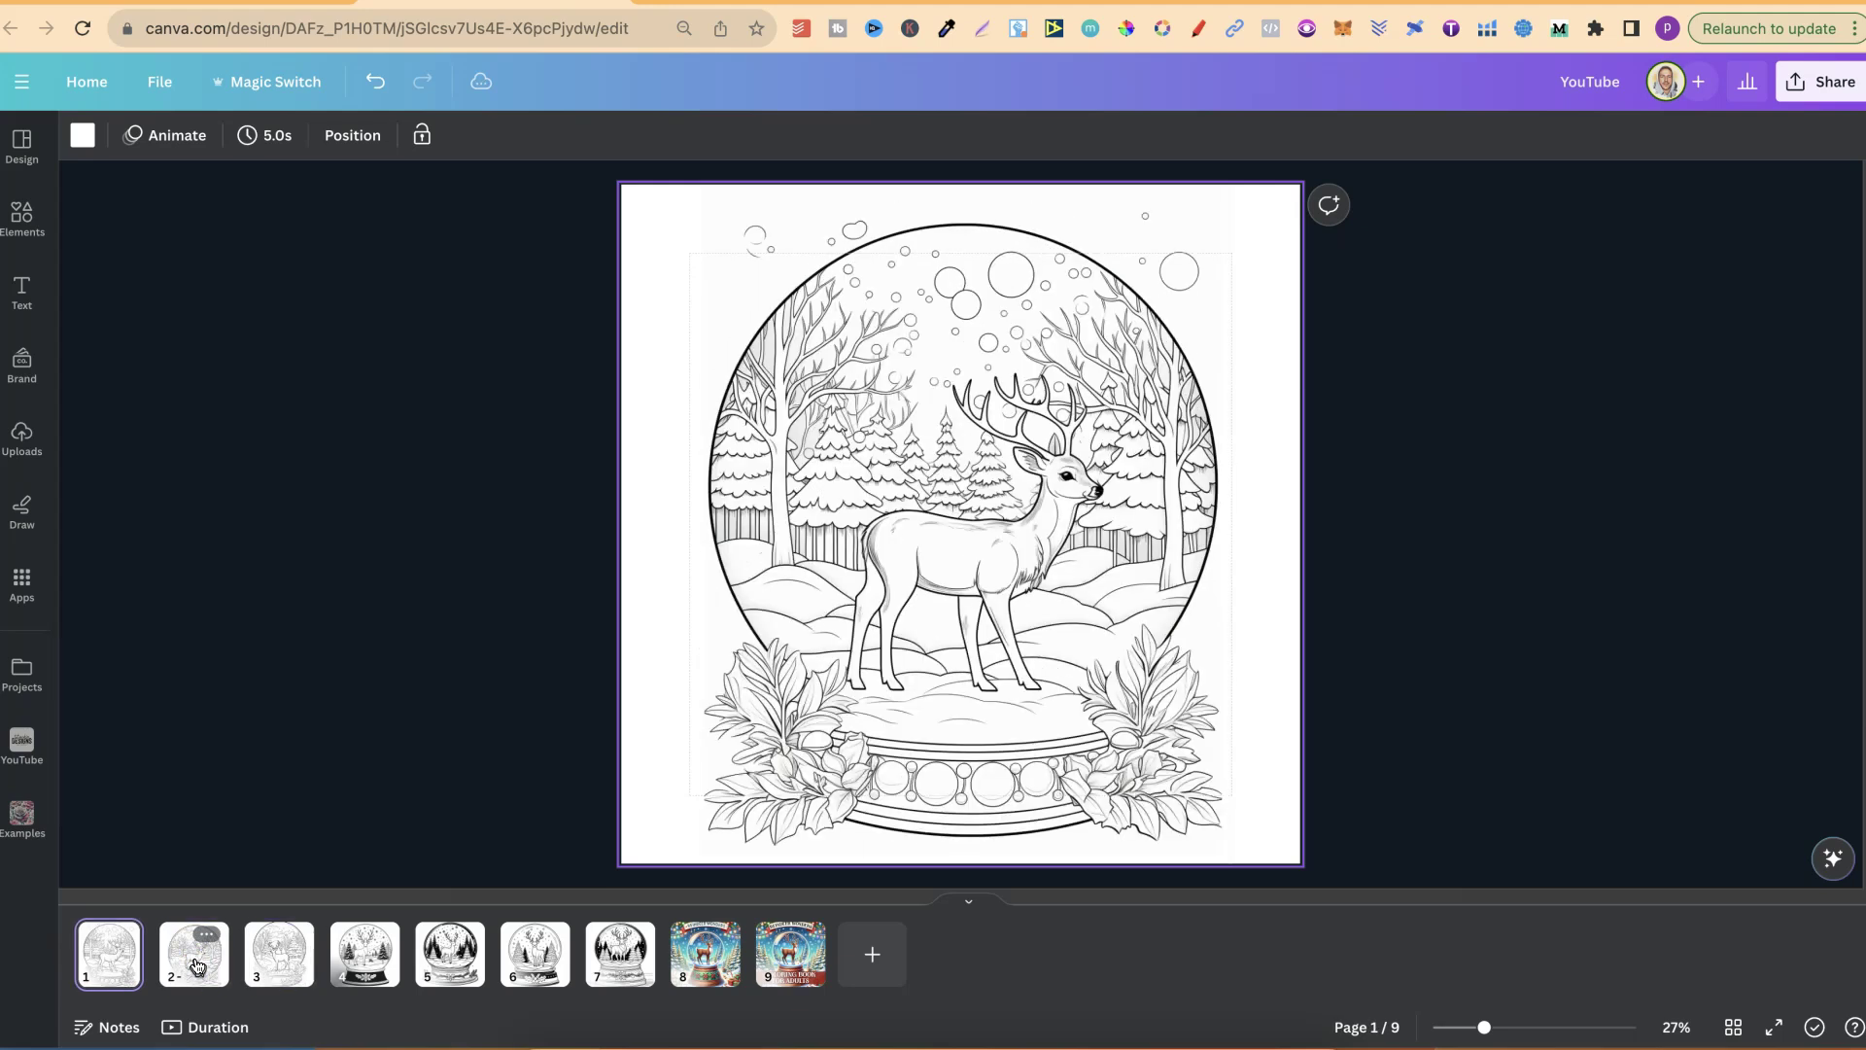
{"action": "key", "text": "Right"}
{"action": "key", "text": "Right"}
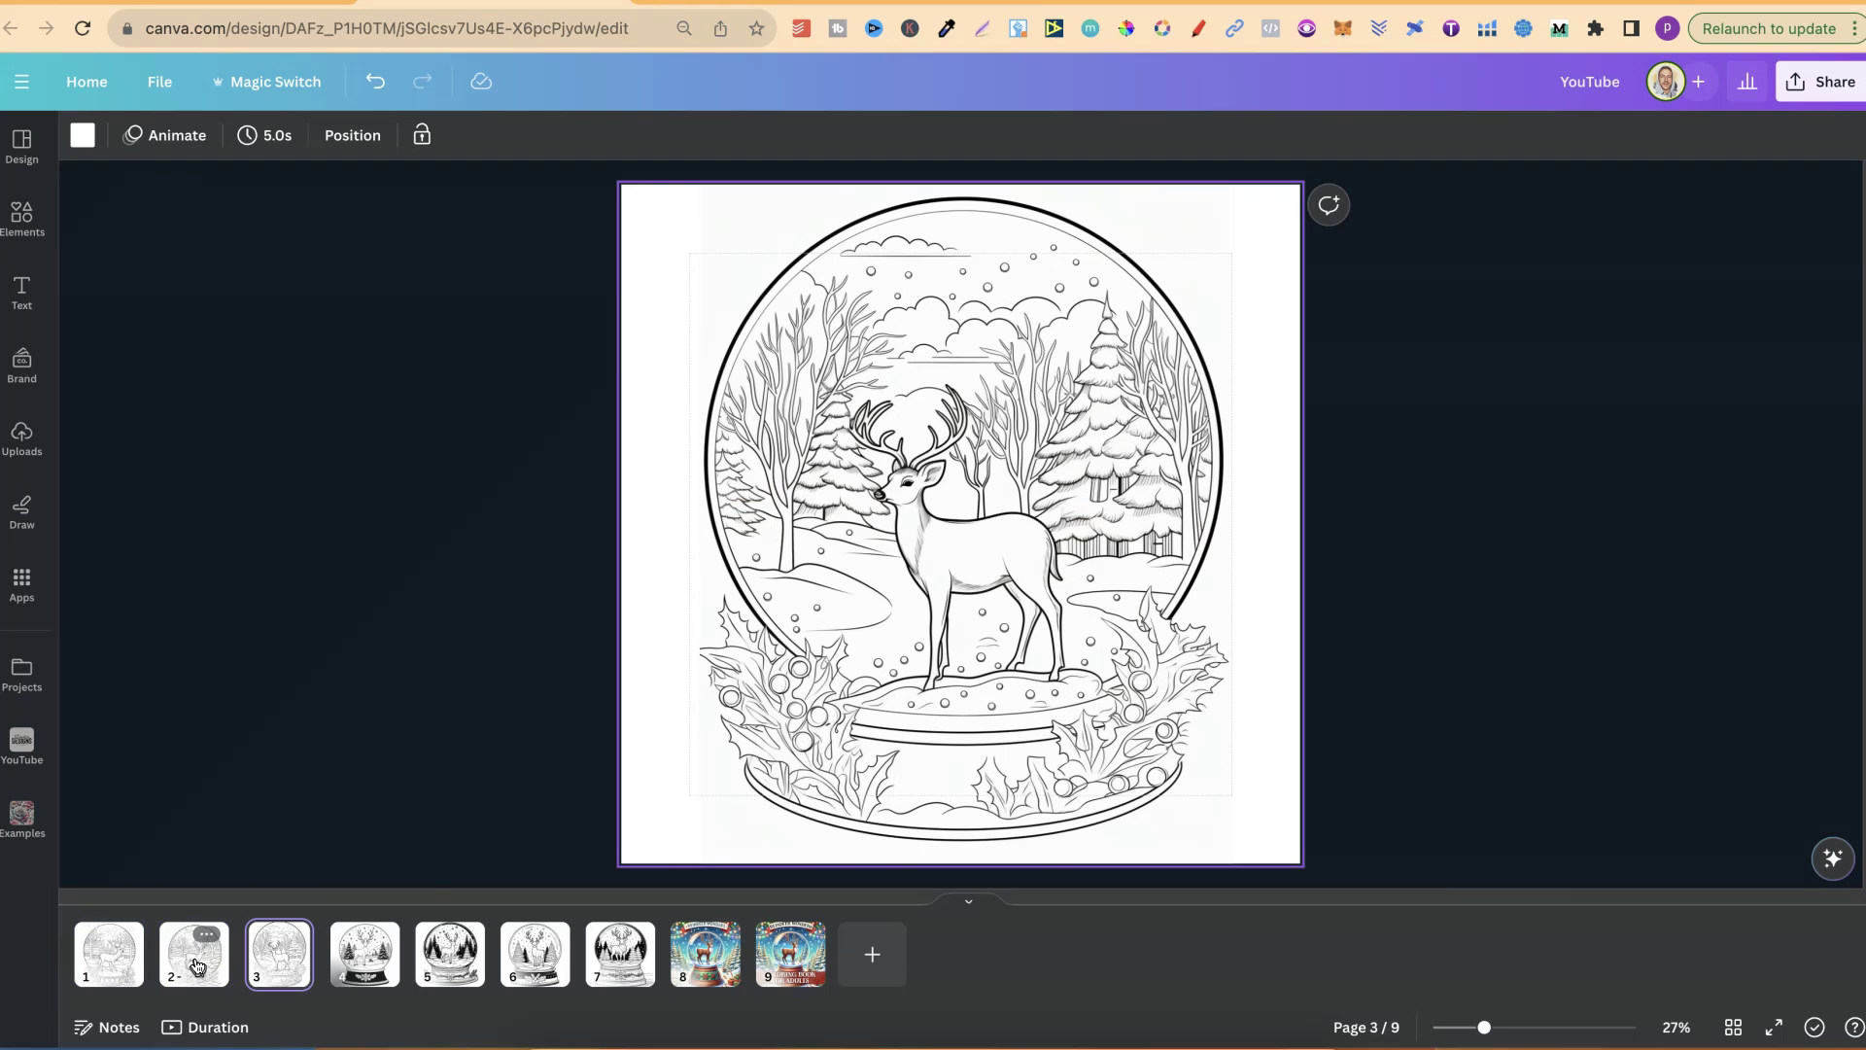
Browse coloring pages 4–7, stepping back and forward through the snow-globe designs
{"action": "key", "text": "Right"}
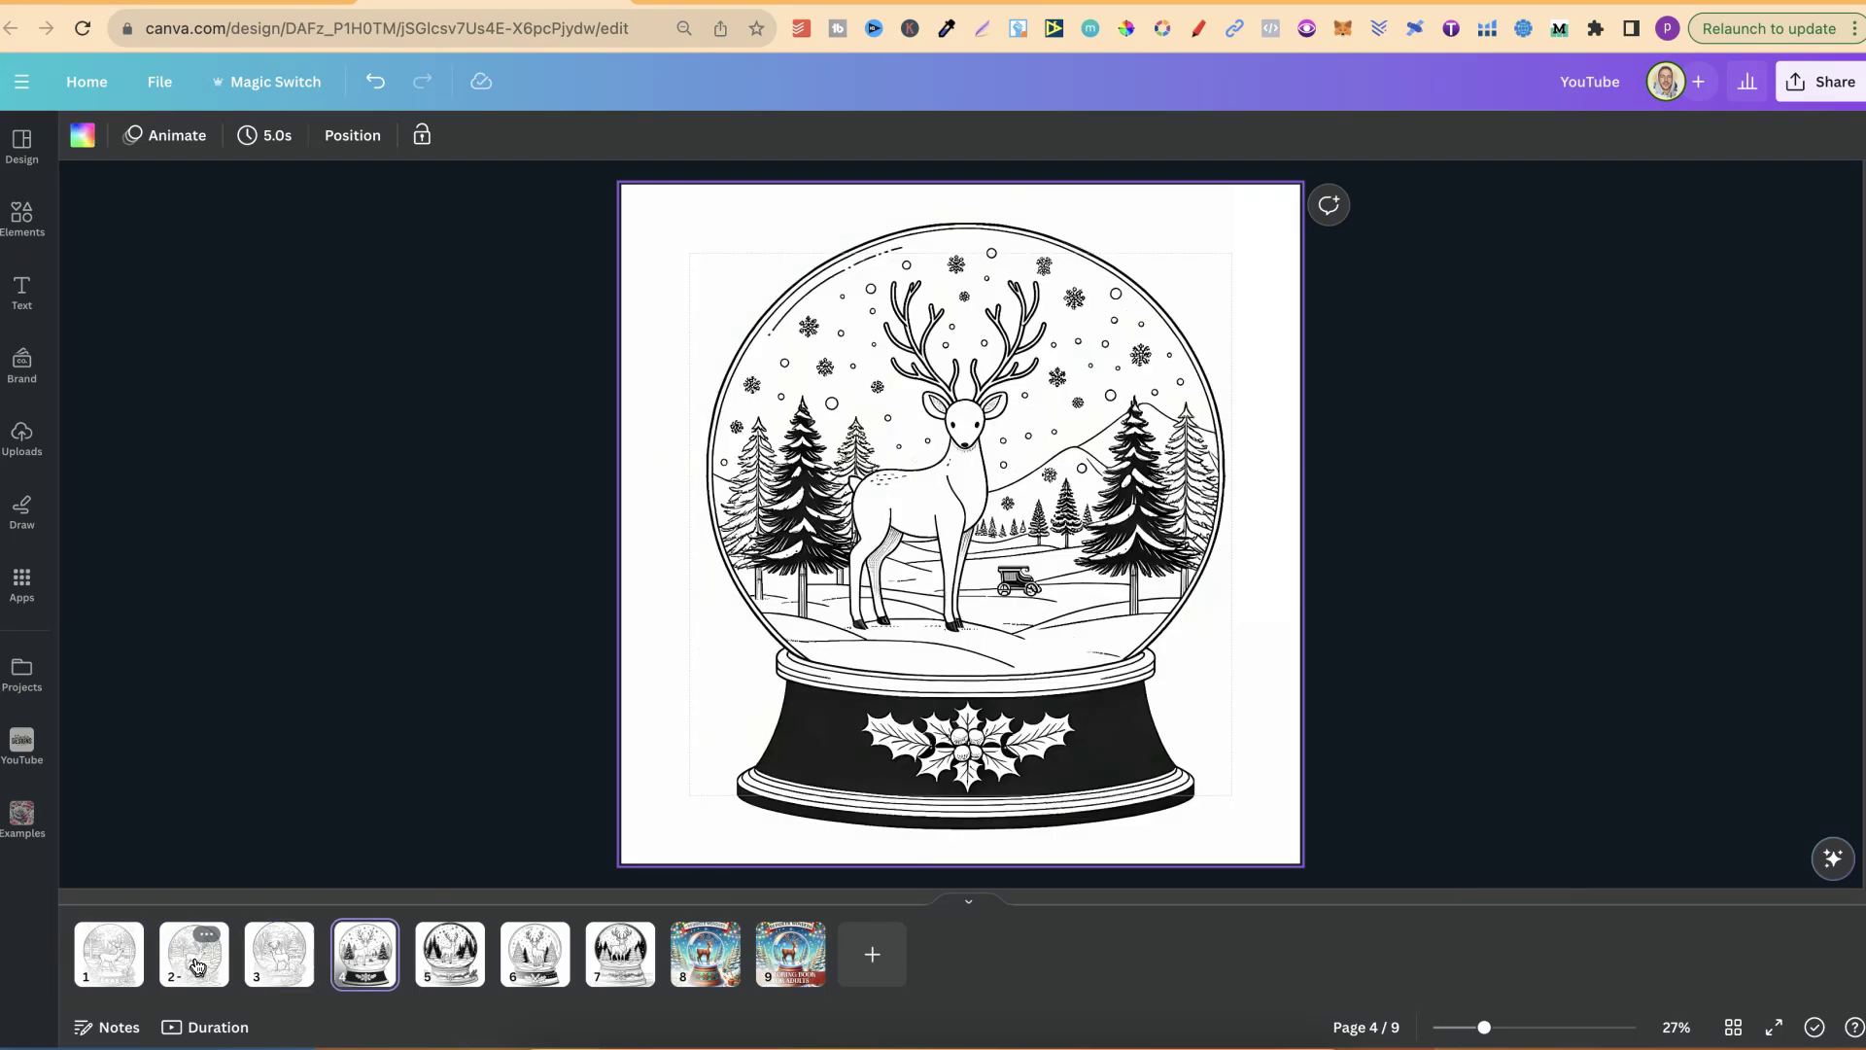
{"action": "key", "text": "Right"}
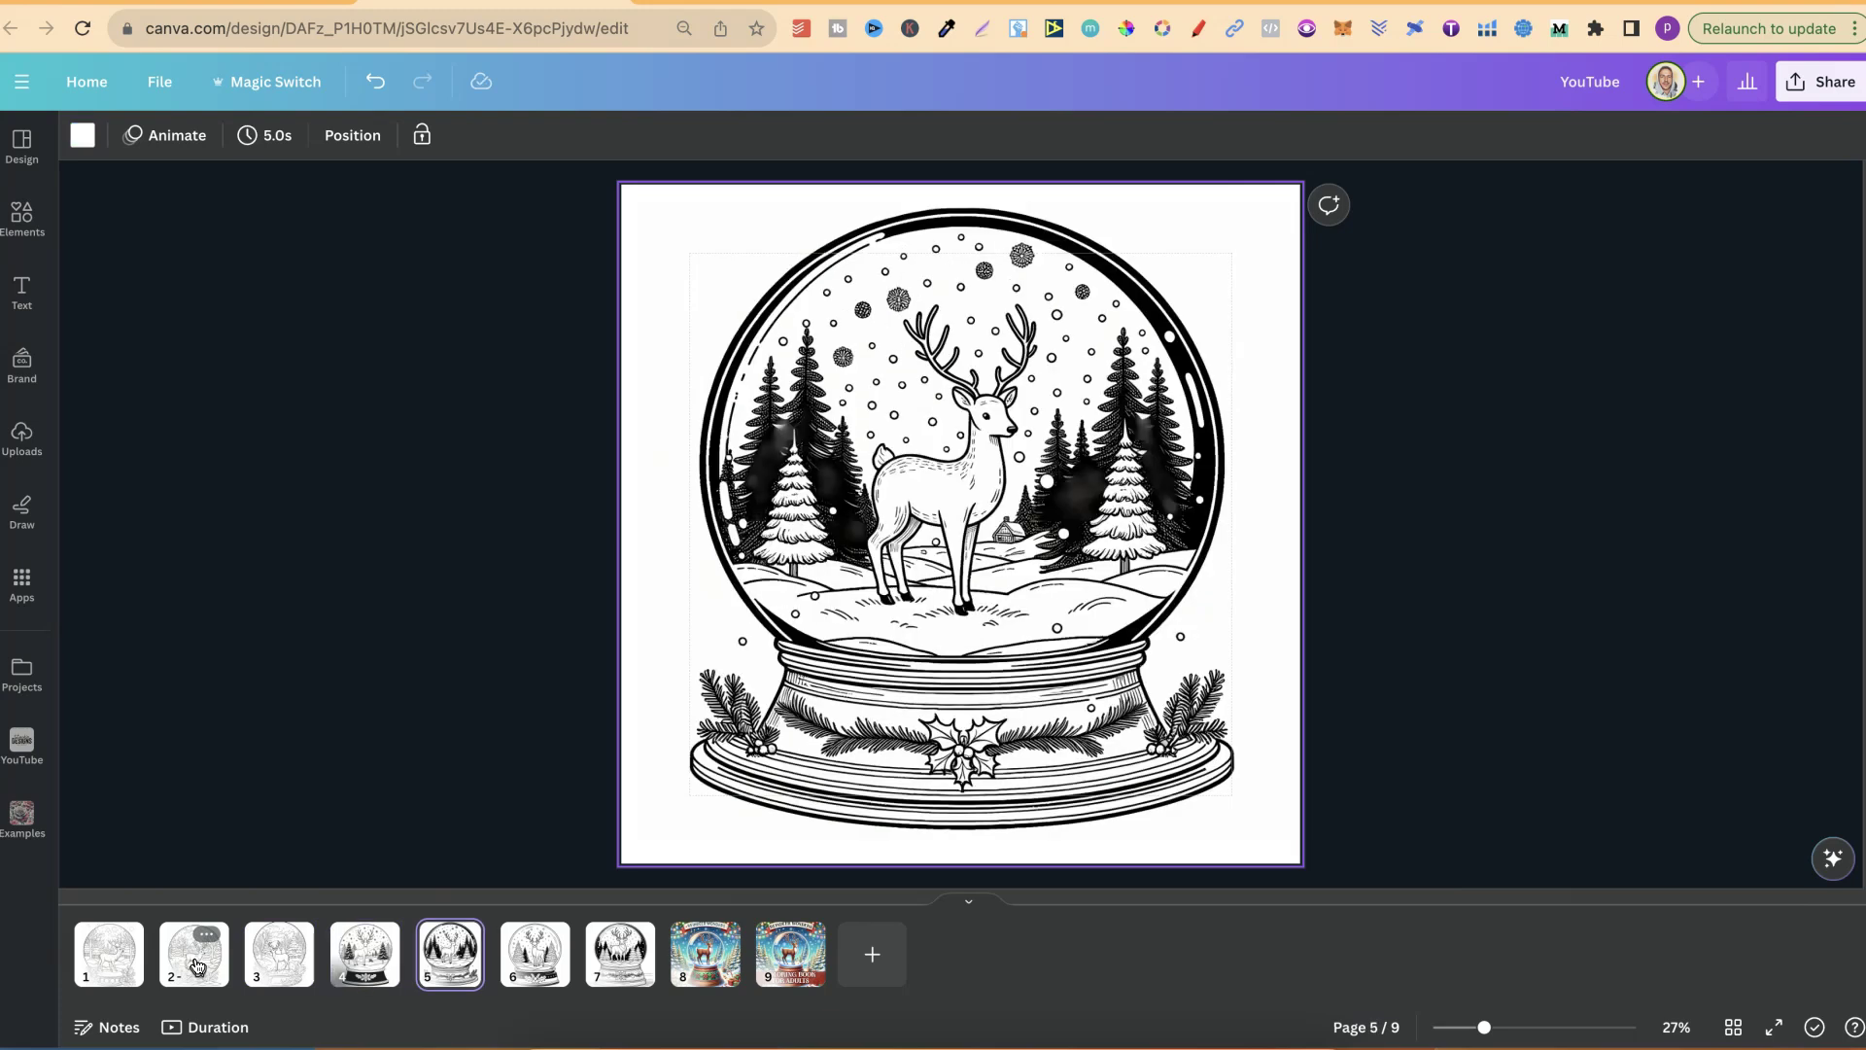
{"action": "key", "text": "Right"}
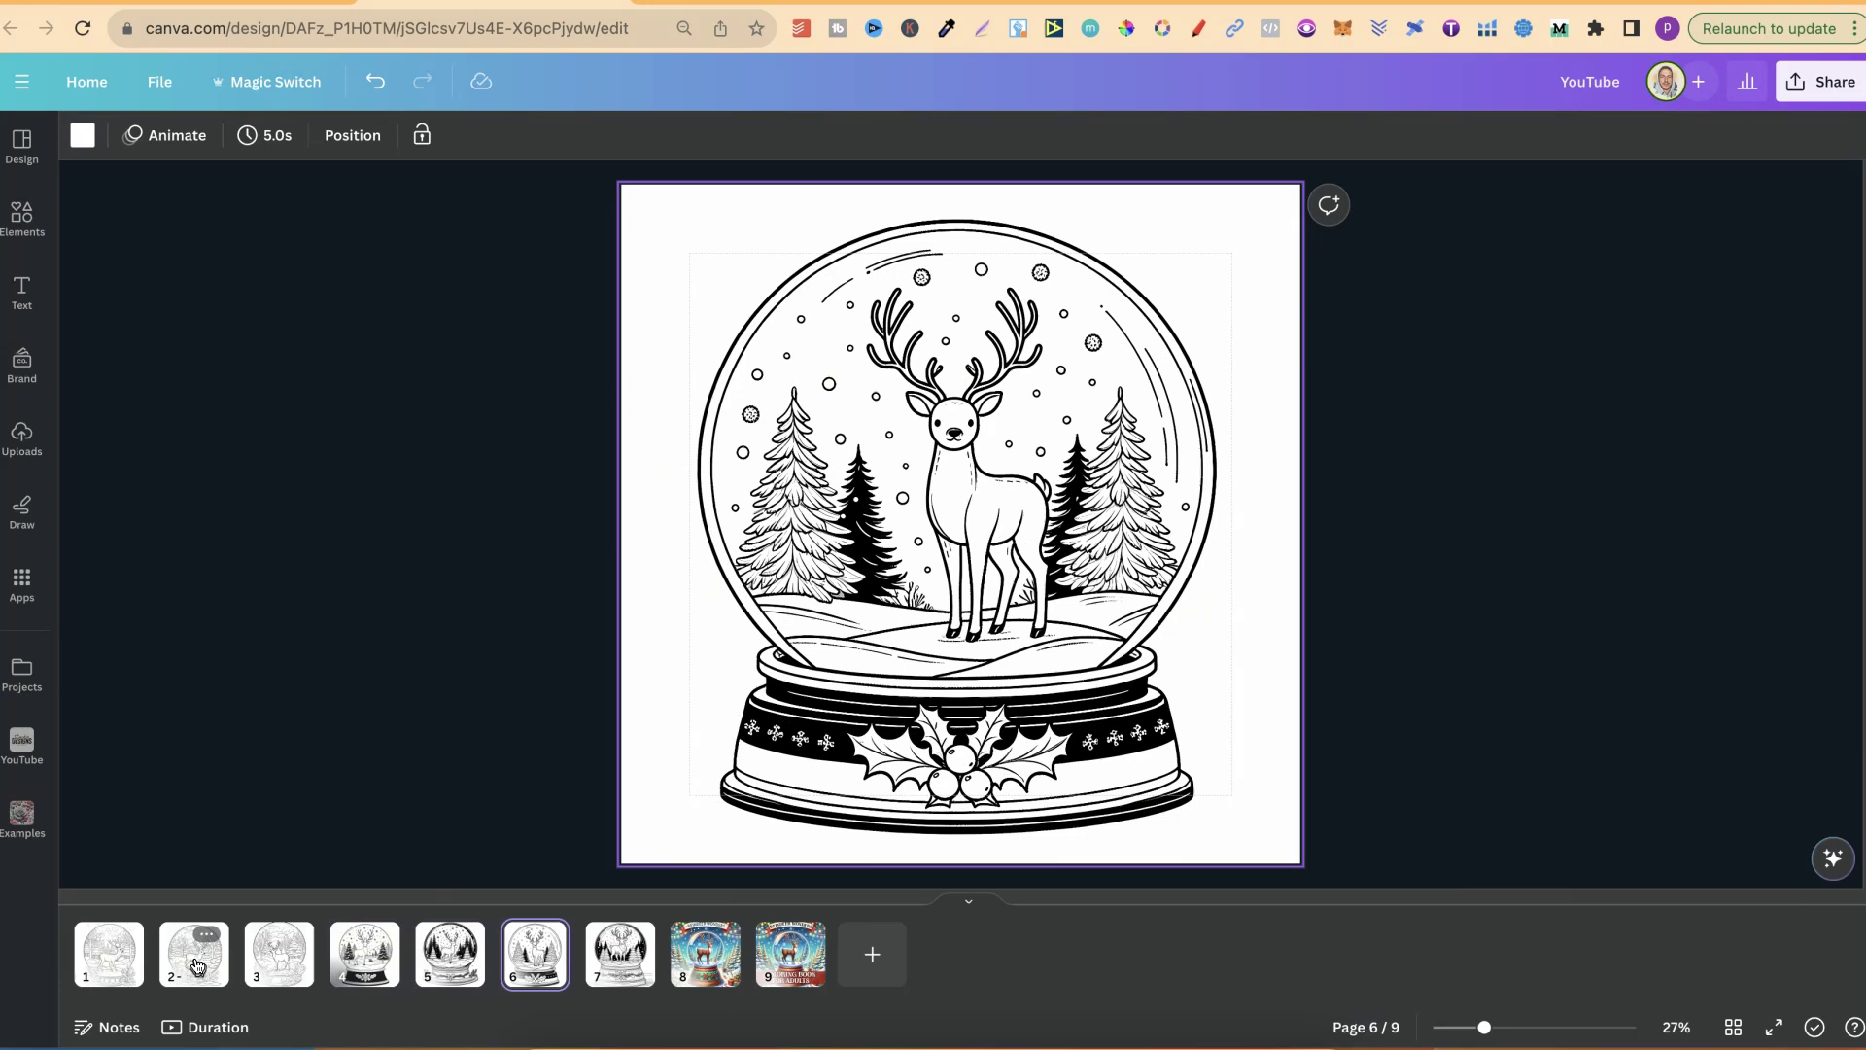
{"action": "key", "text": "Right"}
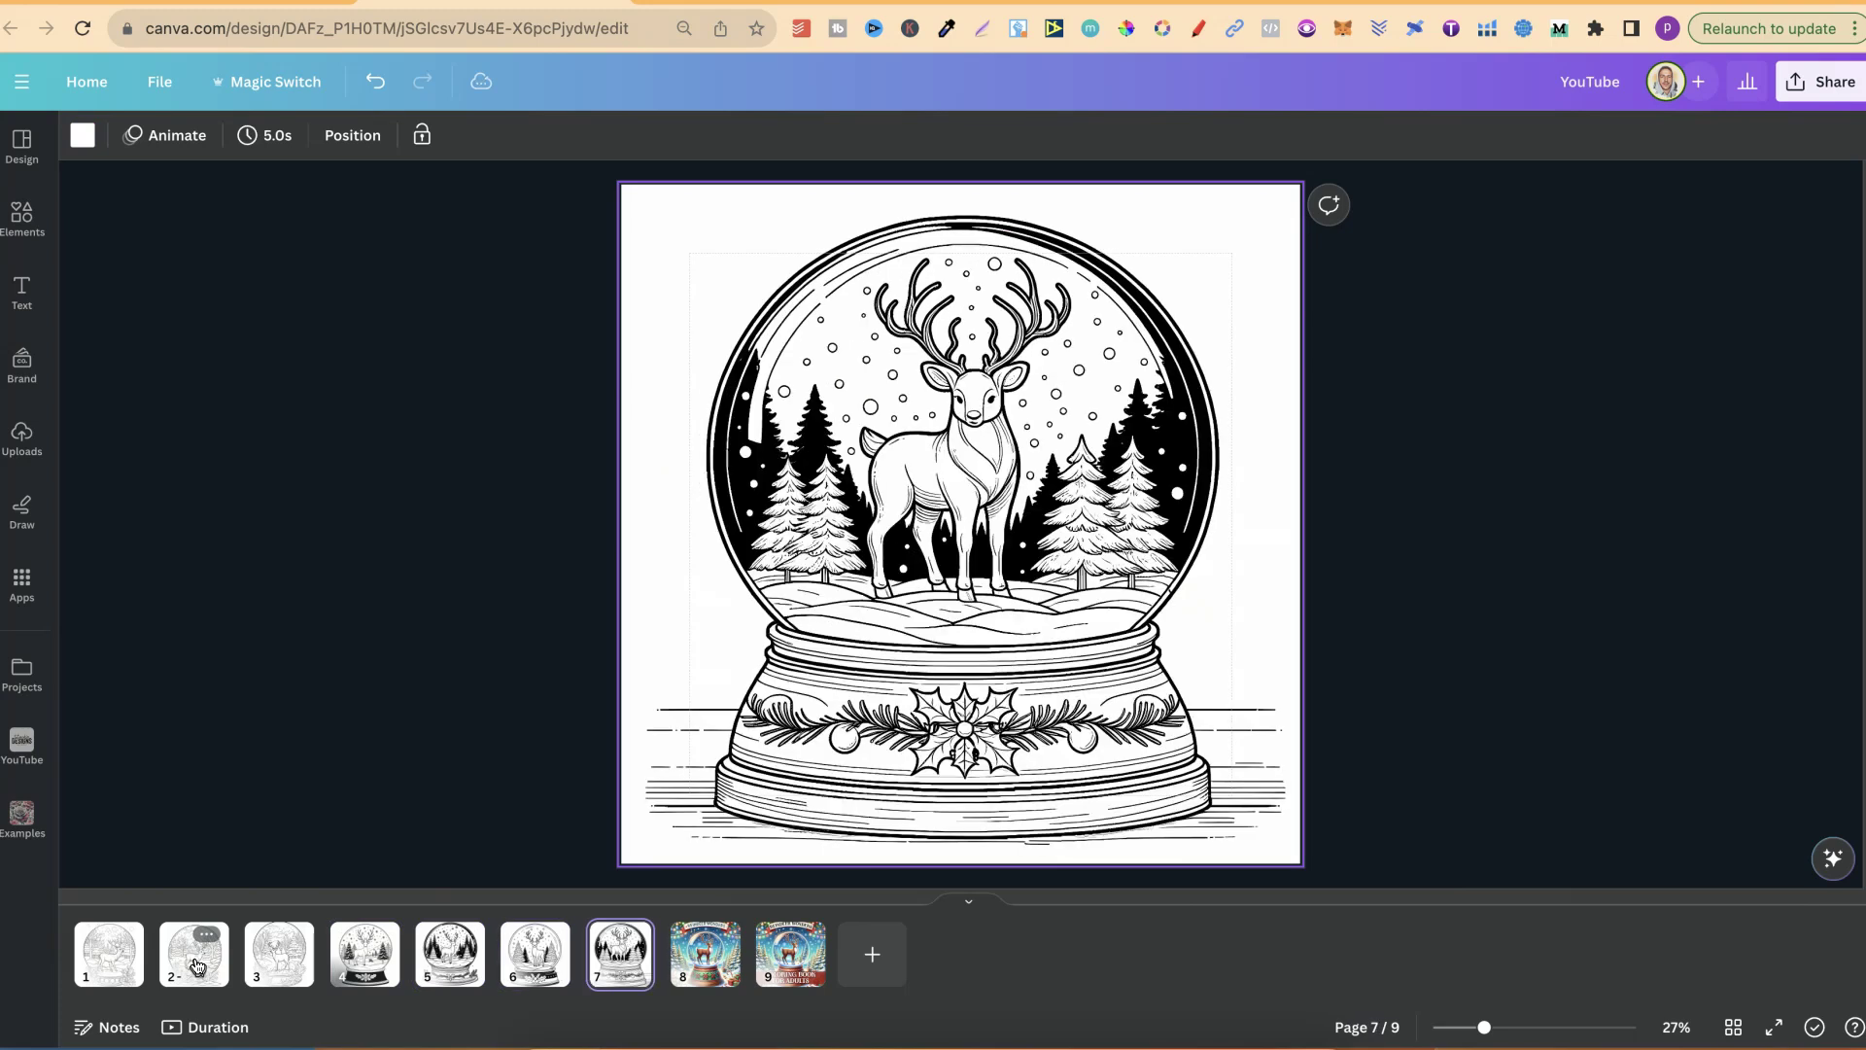
{"action": "key", "text": "Left"}
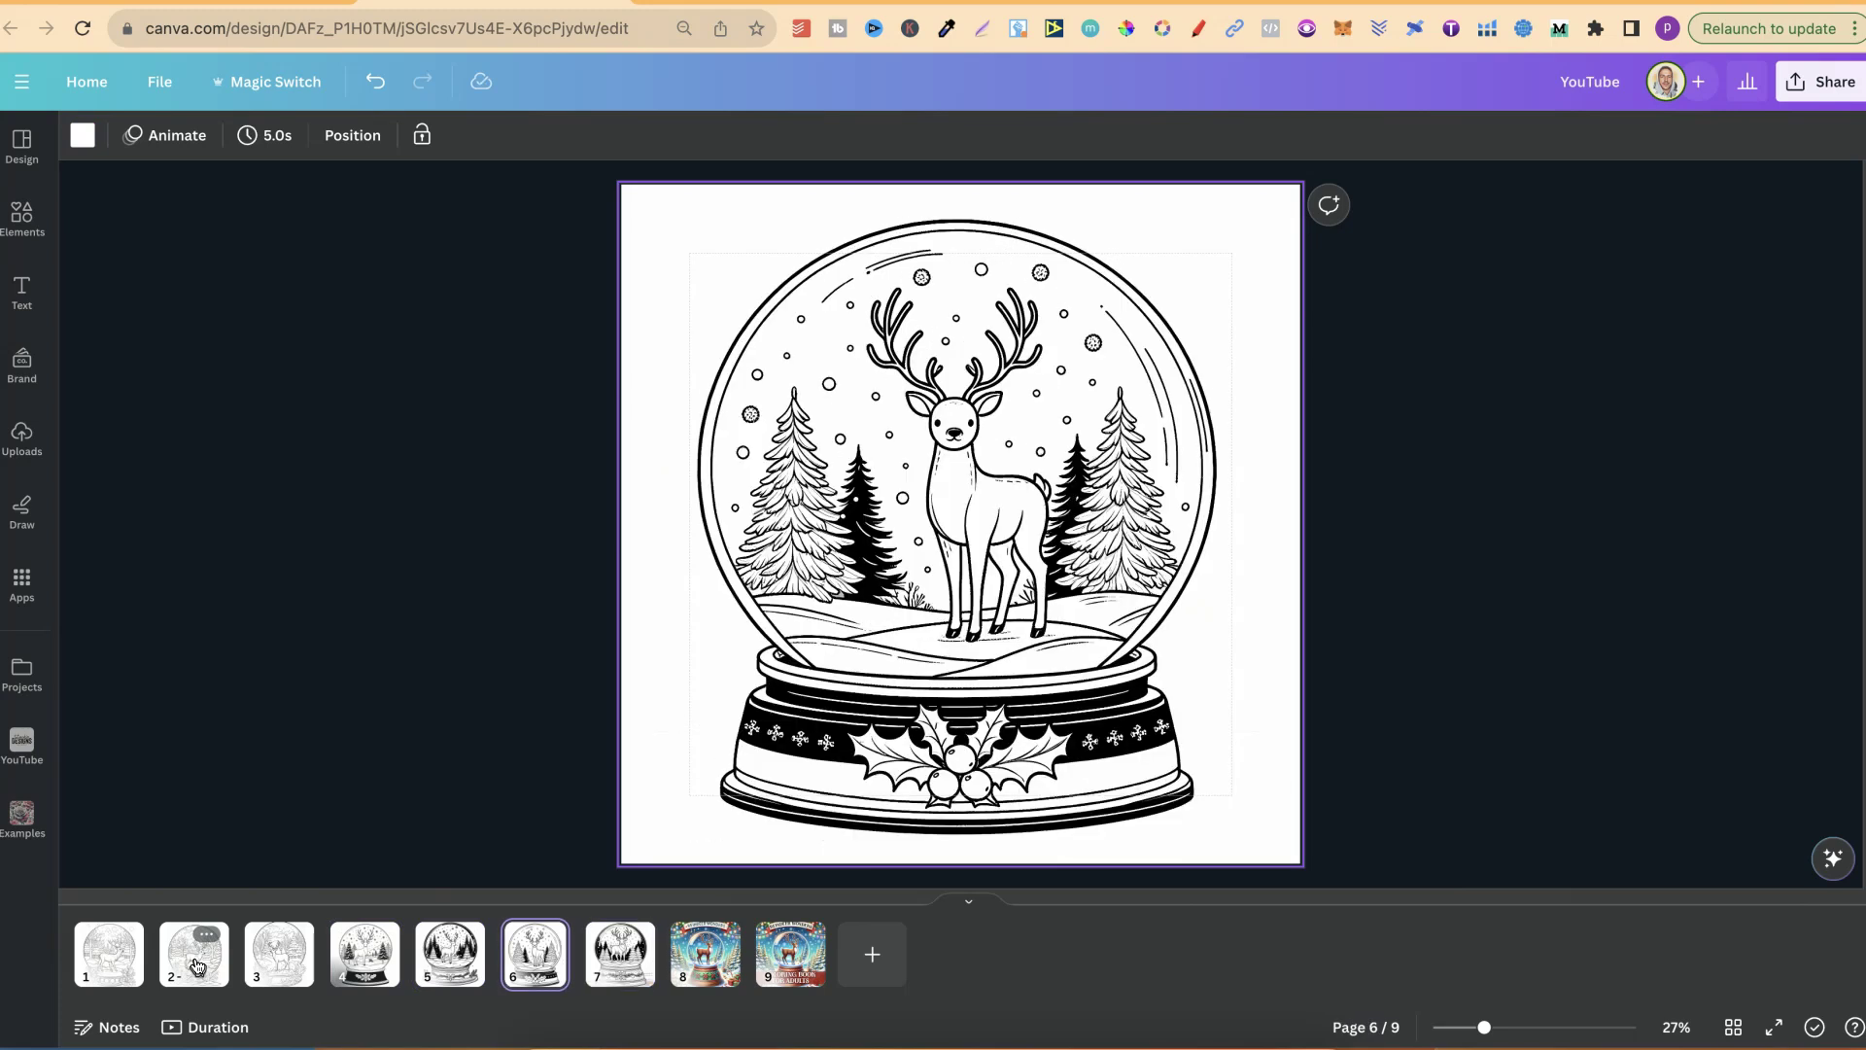
{"action": "key", "text": "Left"}
{"action": "key", "text": "Left"}
{"action": "key", "text": "Left"}
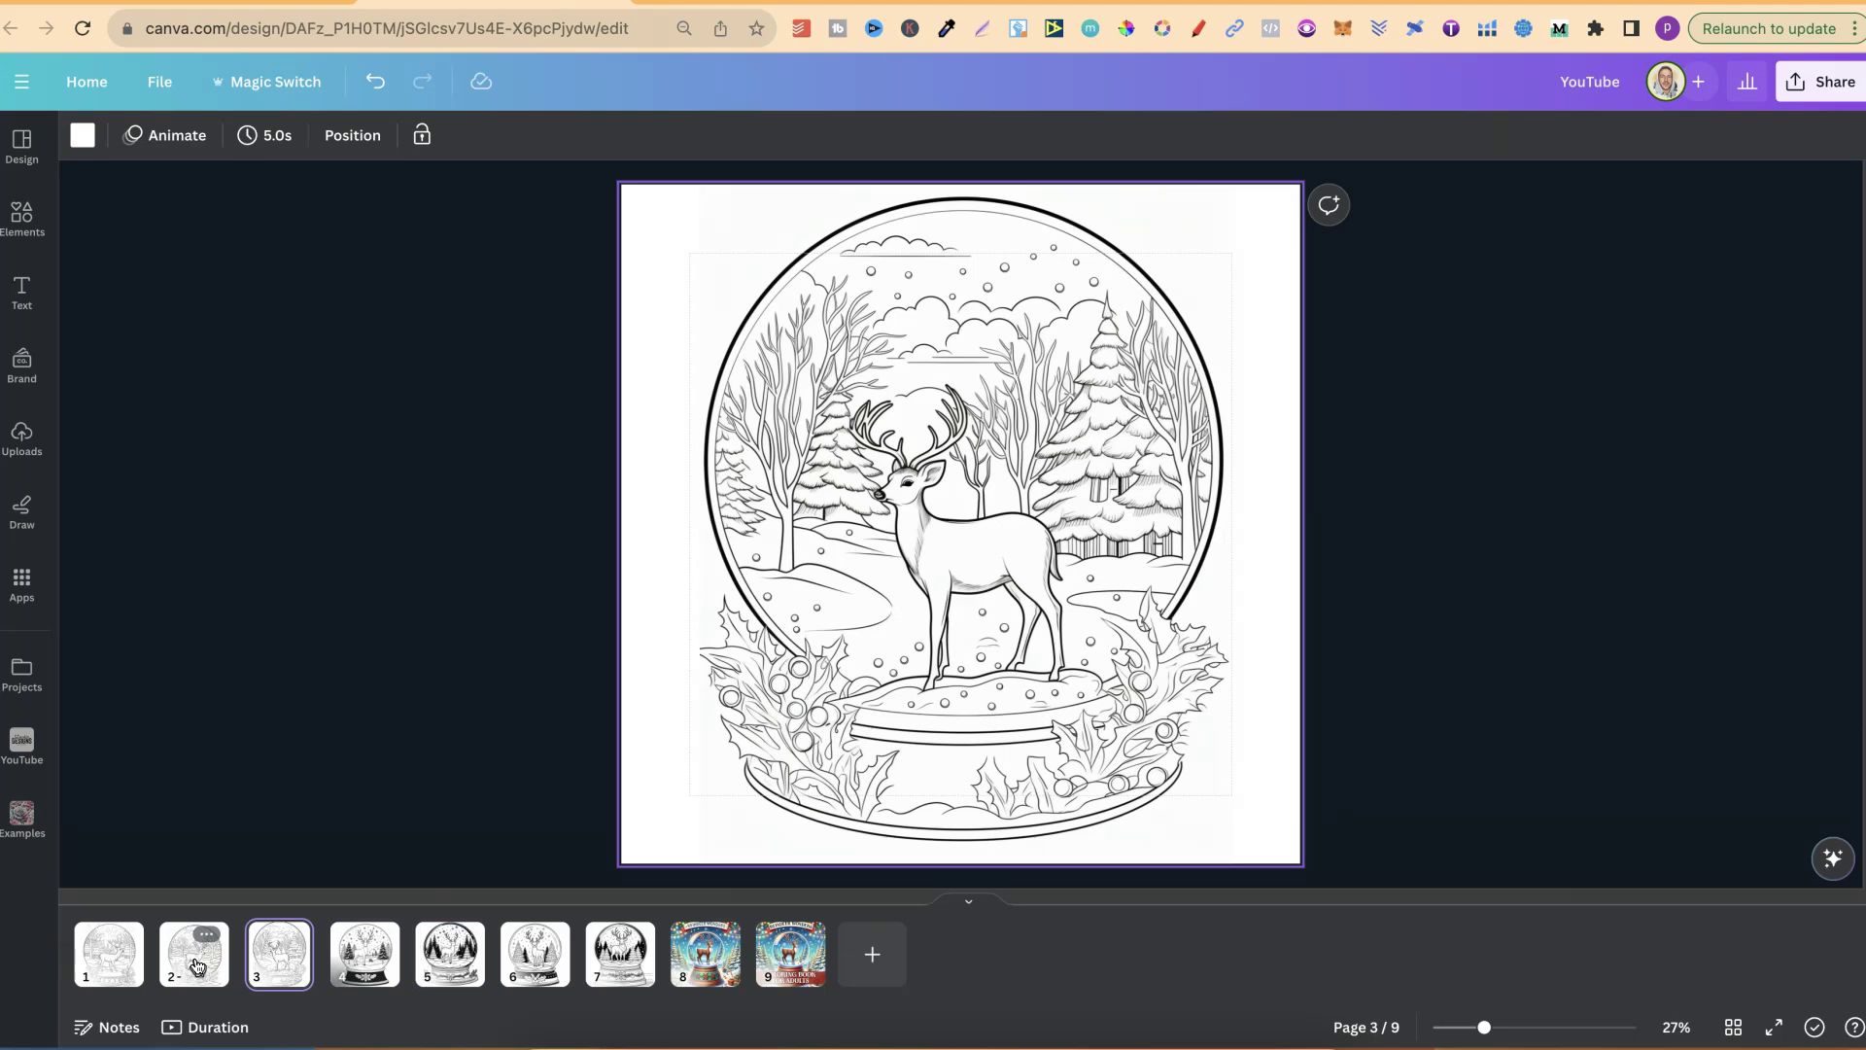
{"action": "key", "text": "Right"}
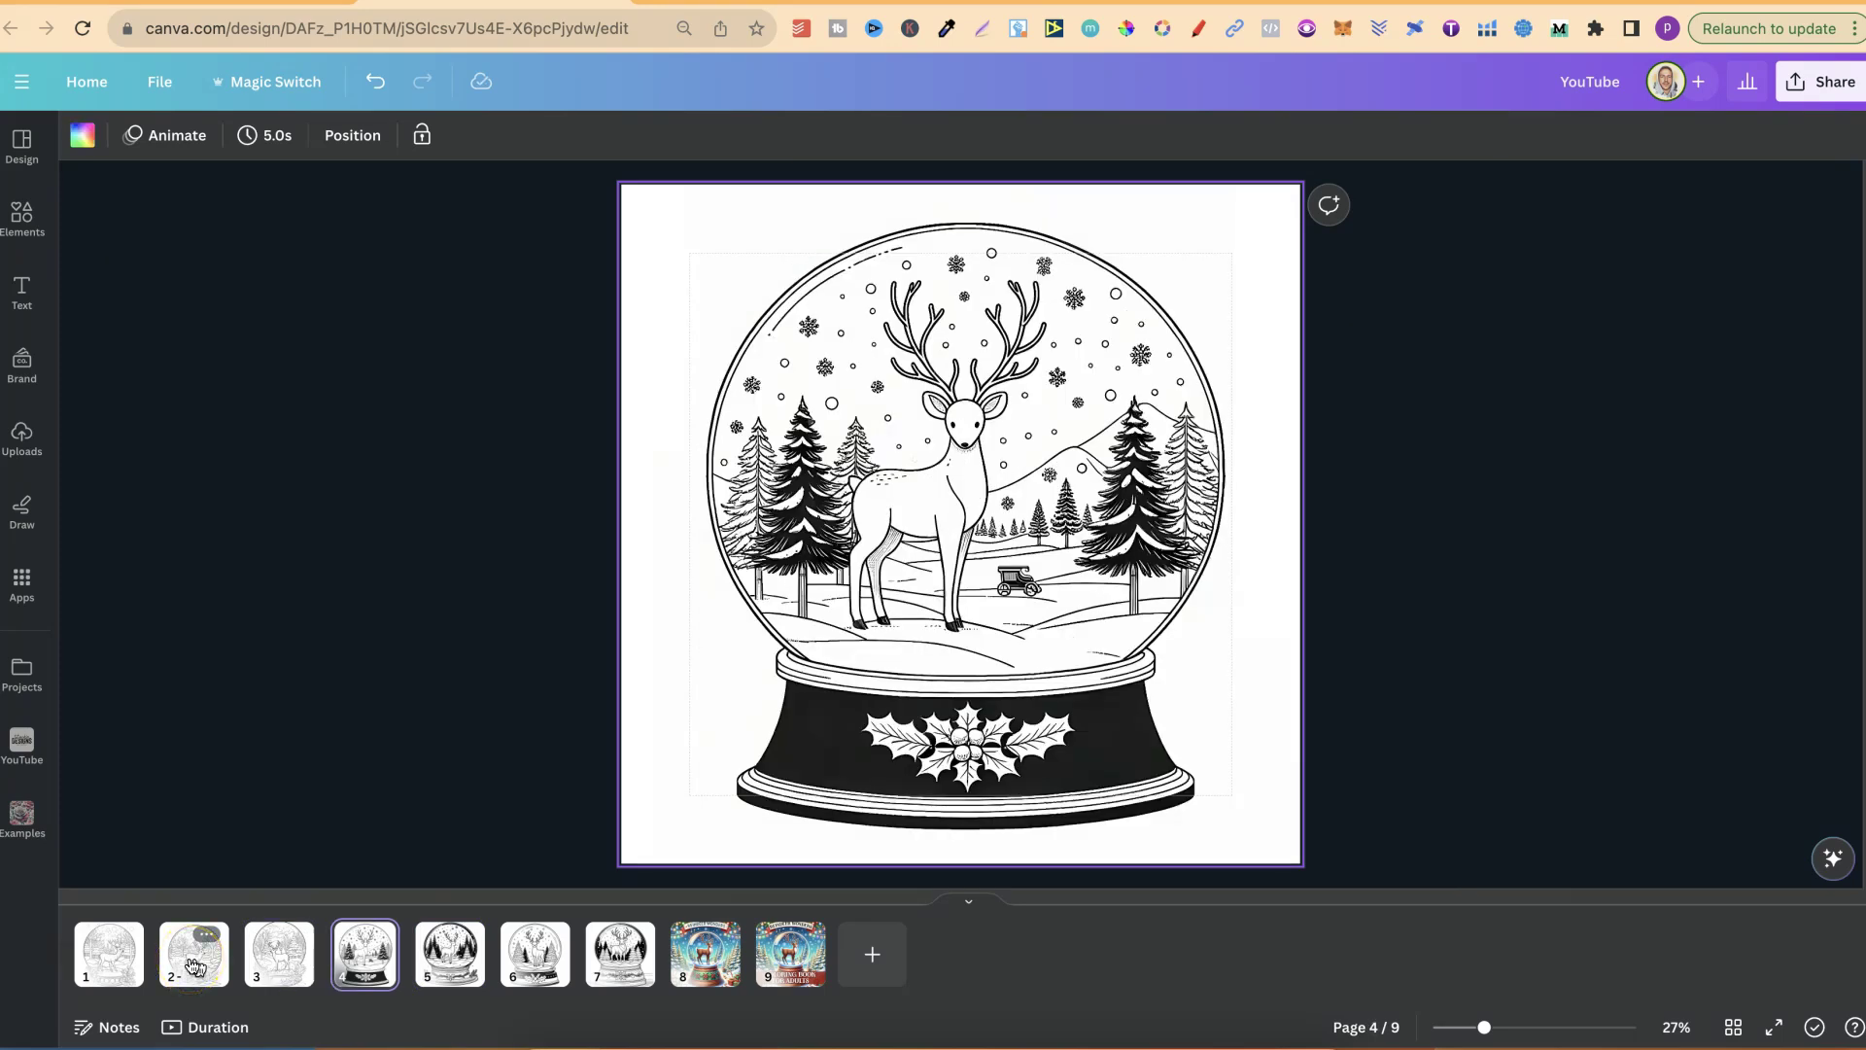
{"action": "key", "text": "Right"}
{"action": "key", "text": "Right"}
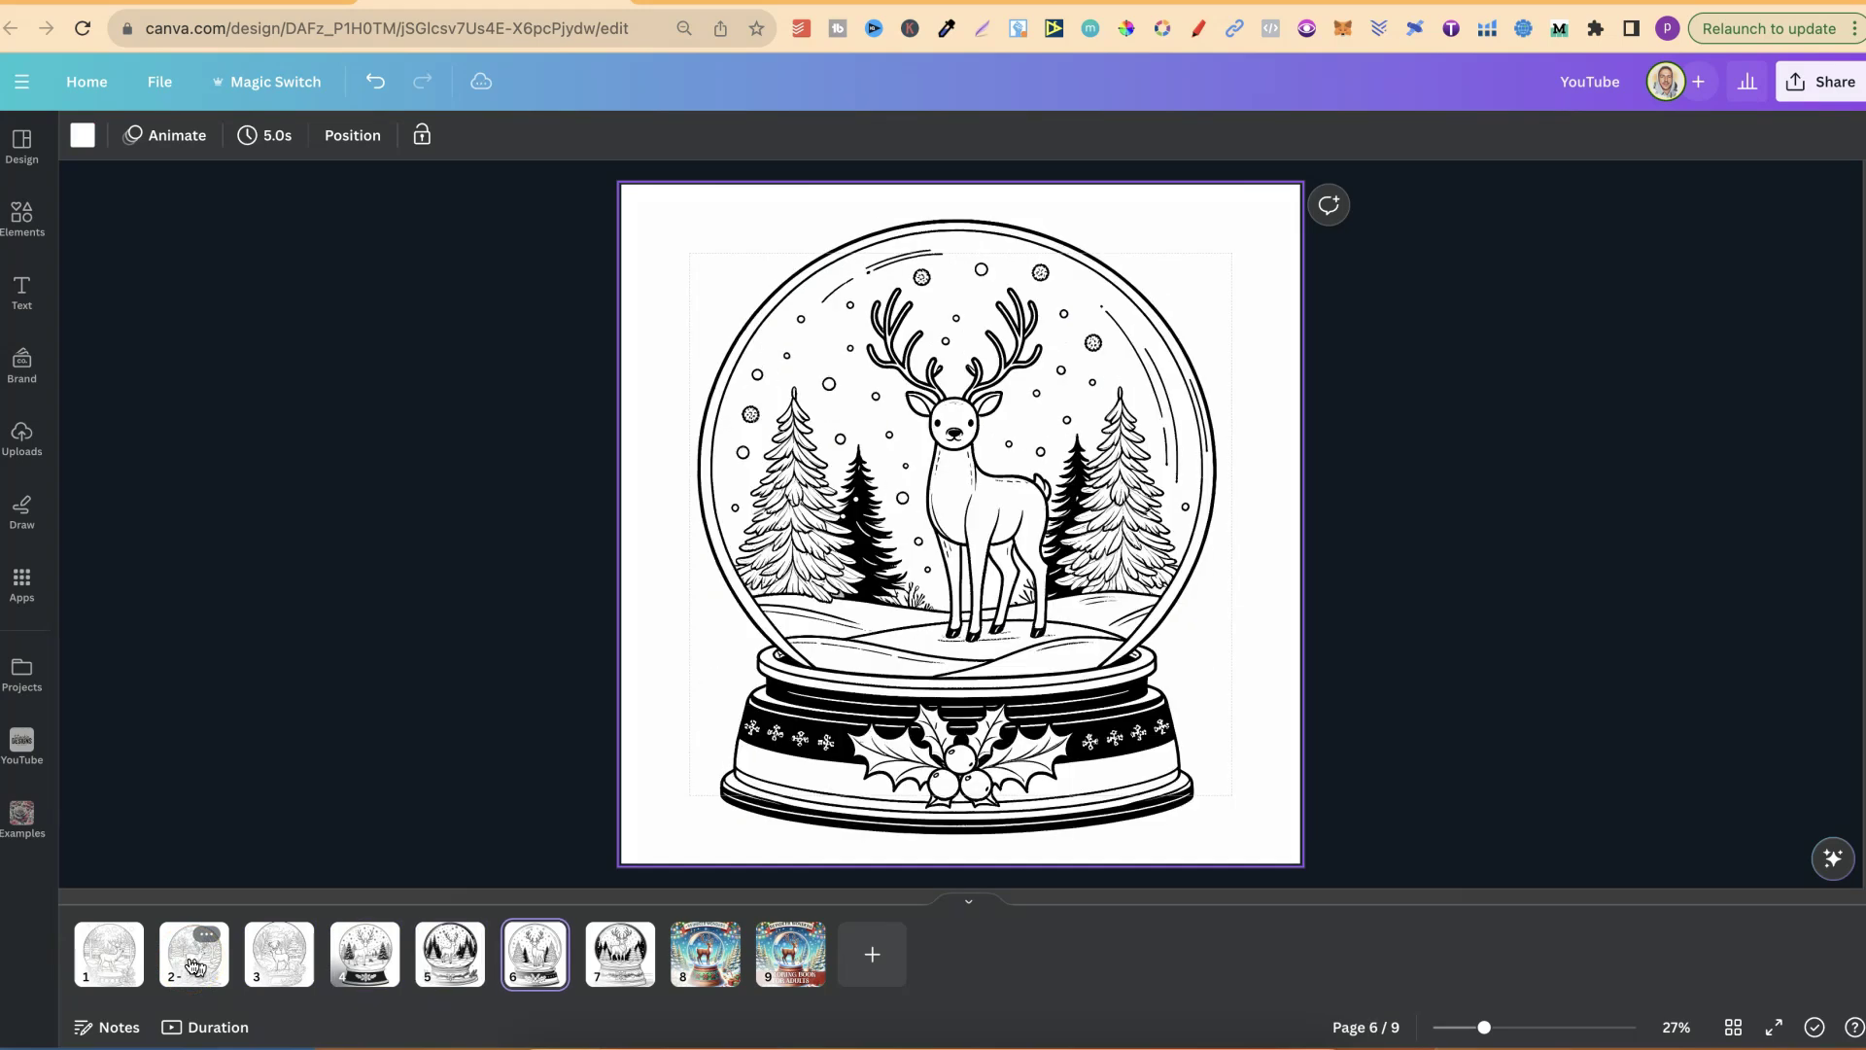
{"action": "key", "text": "Right"}
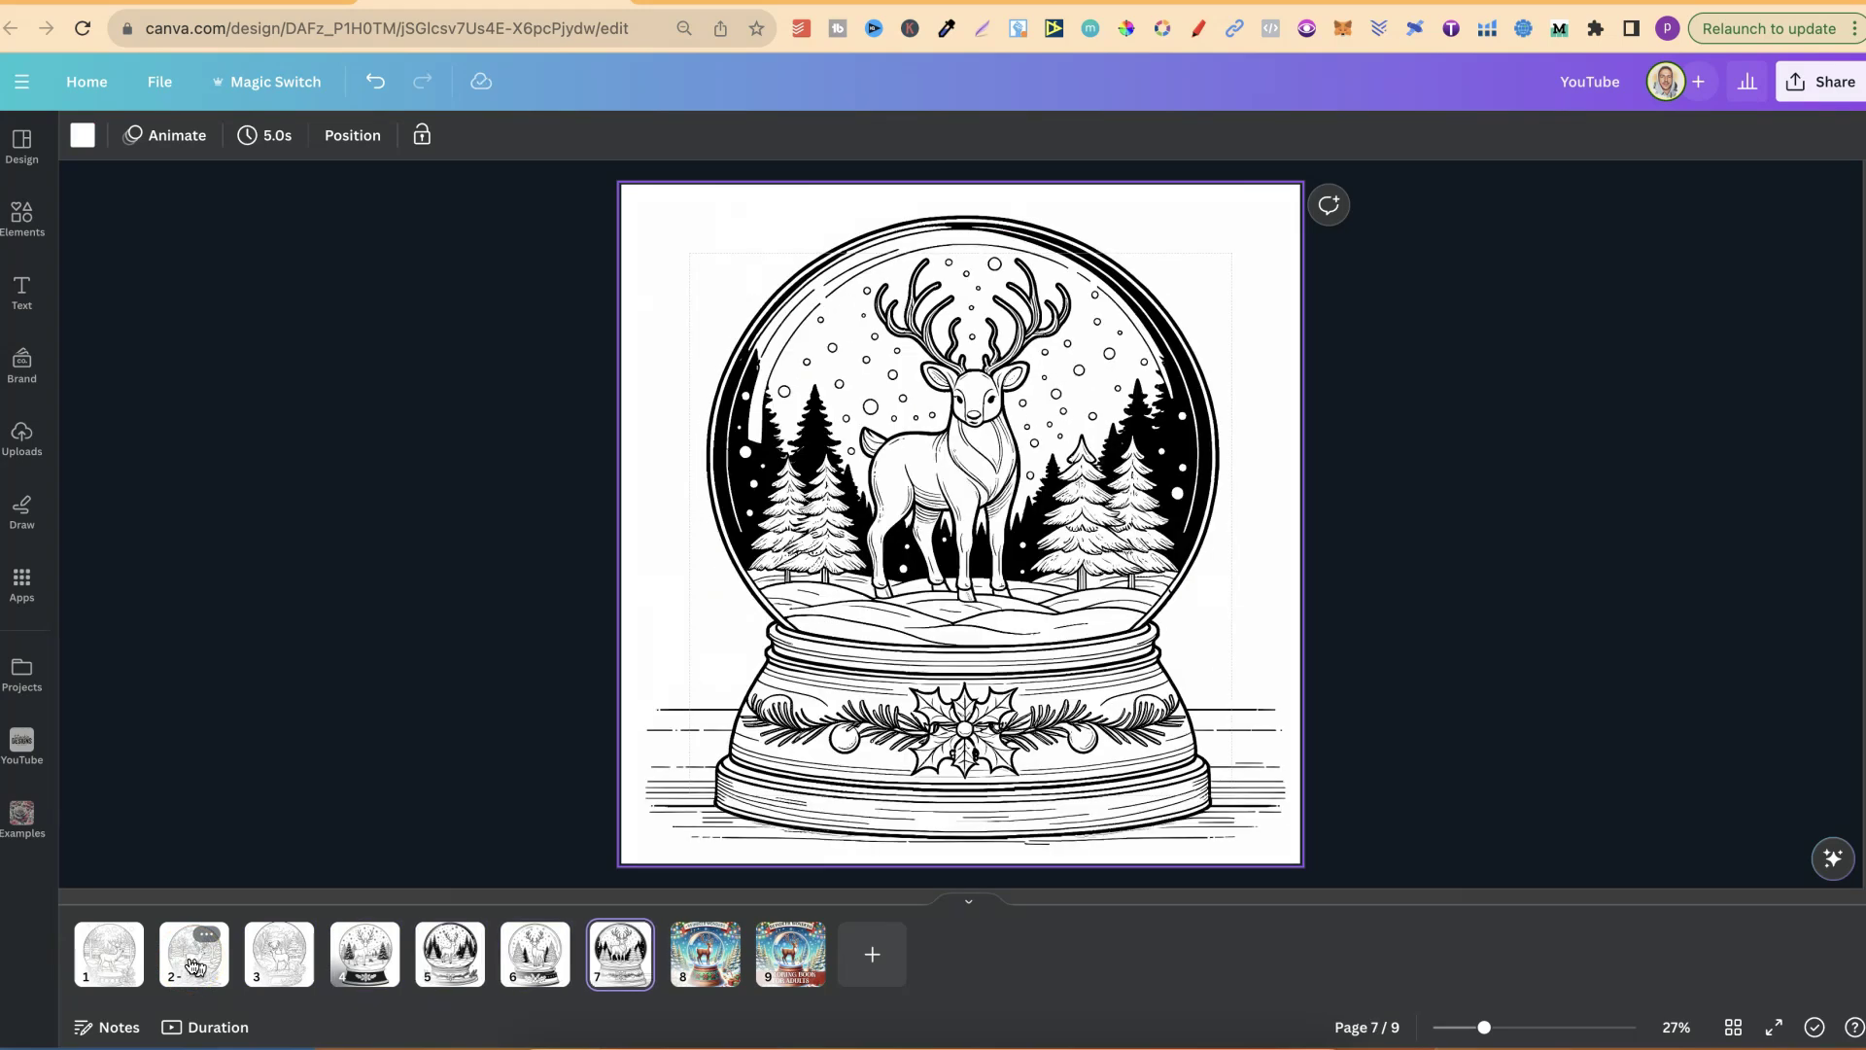
{"action": "key", "text": "Right"}
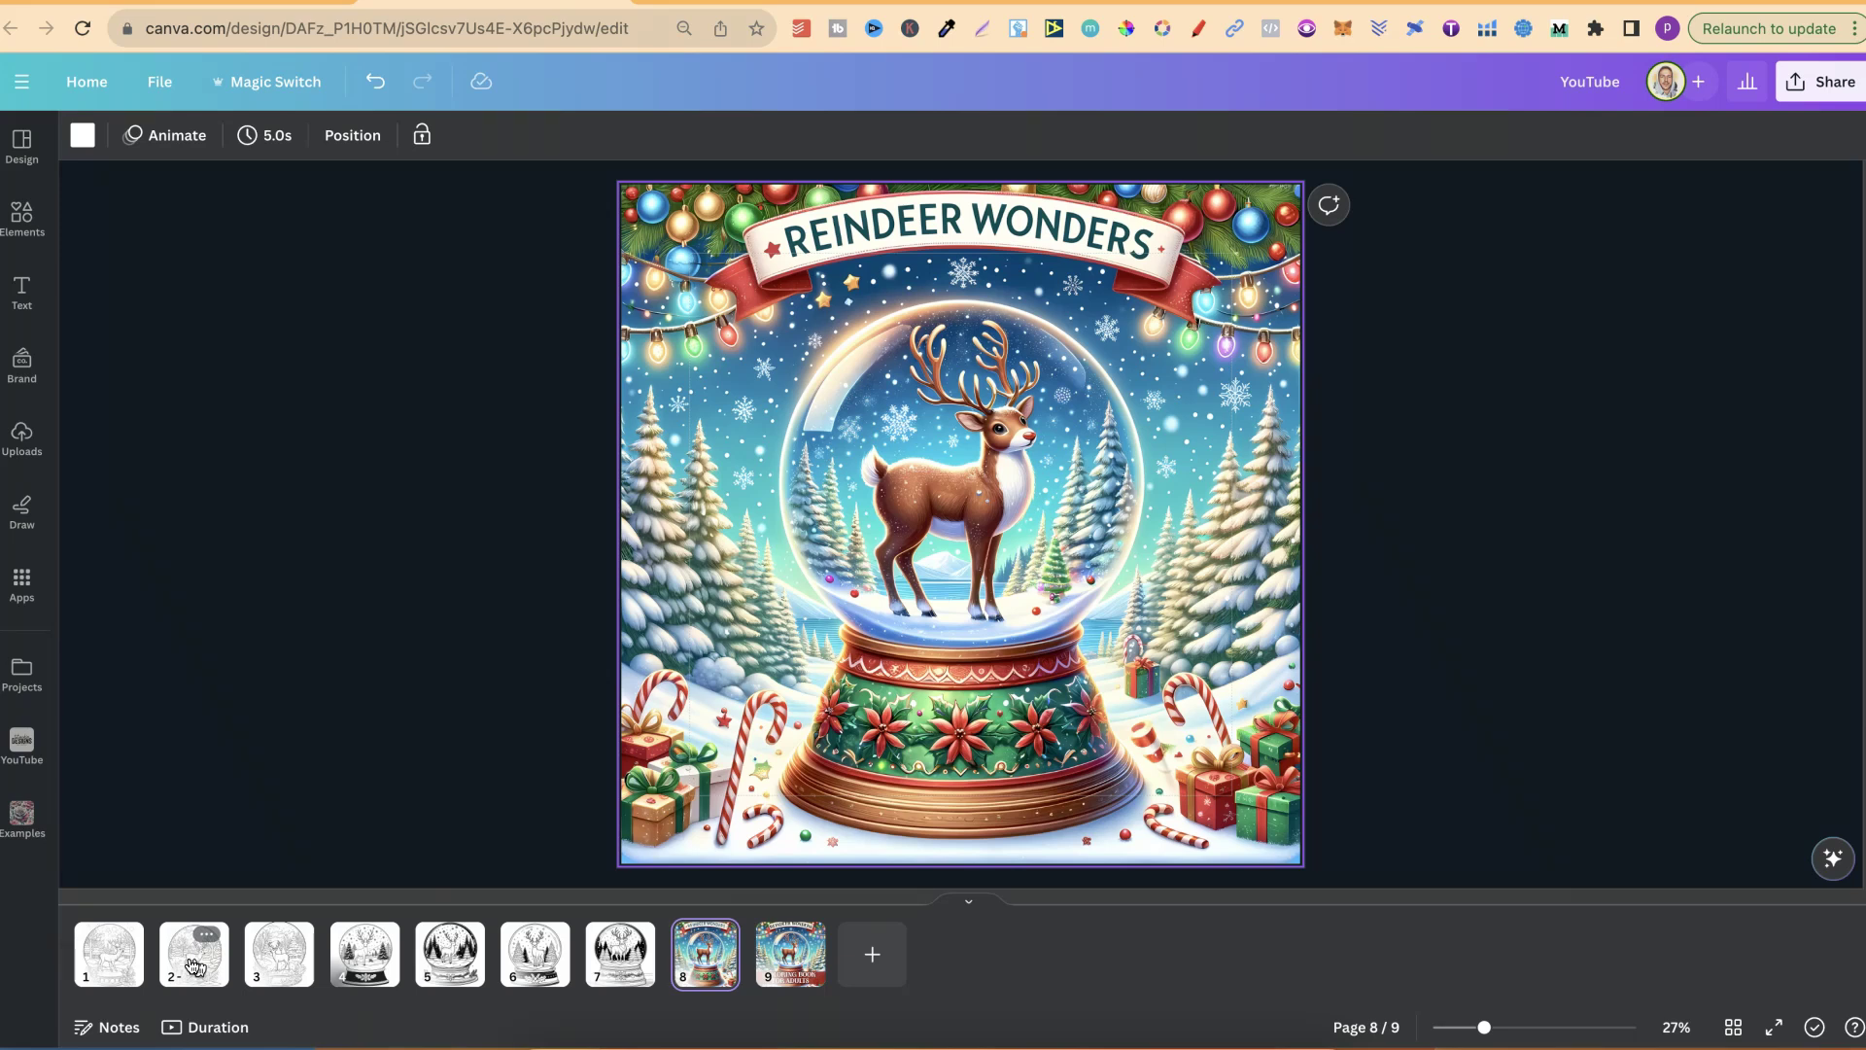
View the page 9 Coloring Book for Adults cover, then step back to page 4
{"action": "key", "text": "Right"}
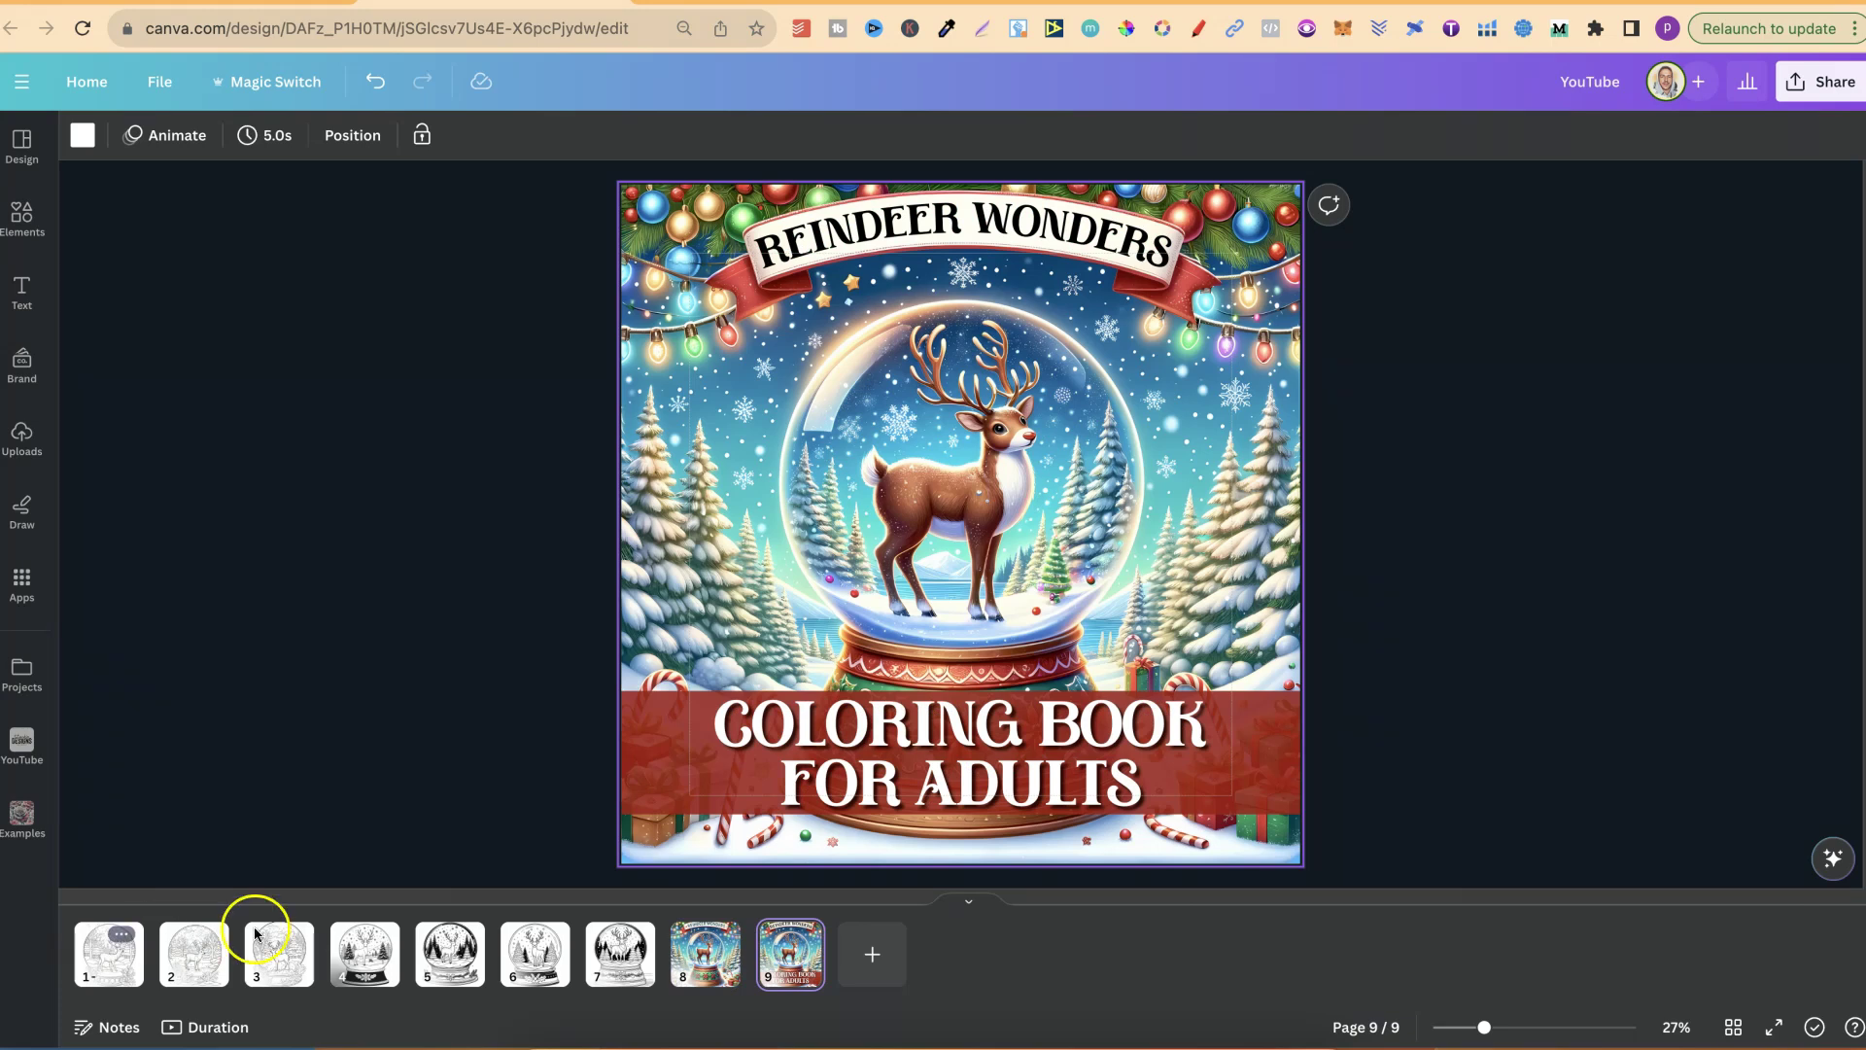
{"action": "key", "text": "Left"}
{"action": "key", "text": "Left"}
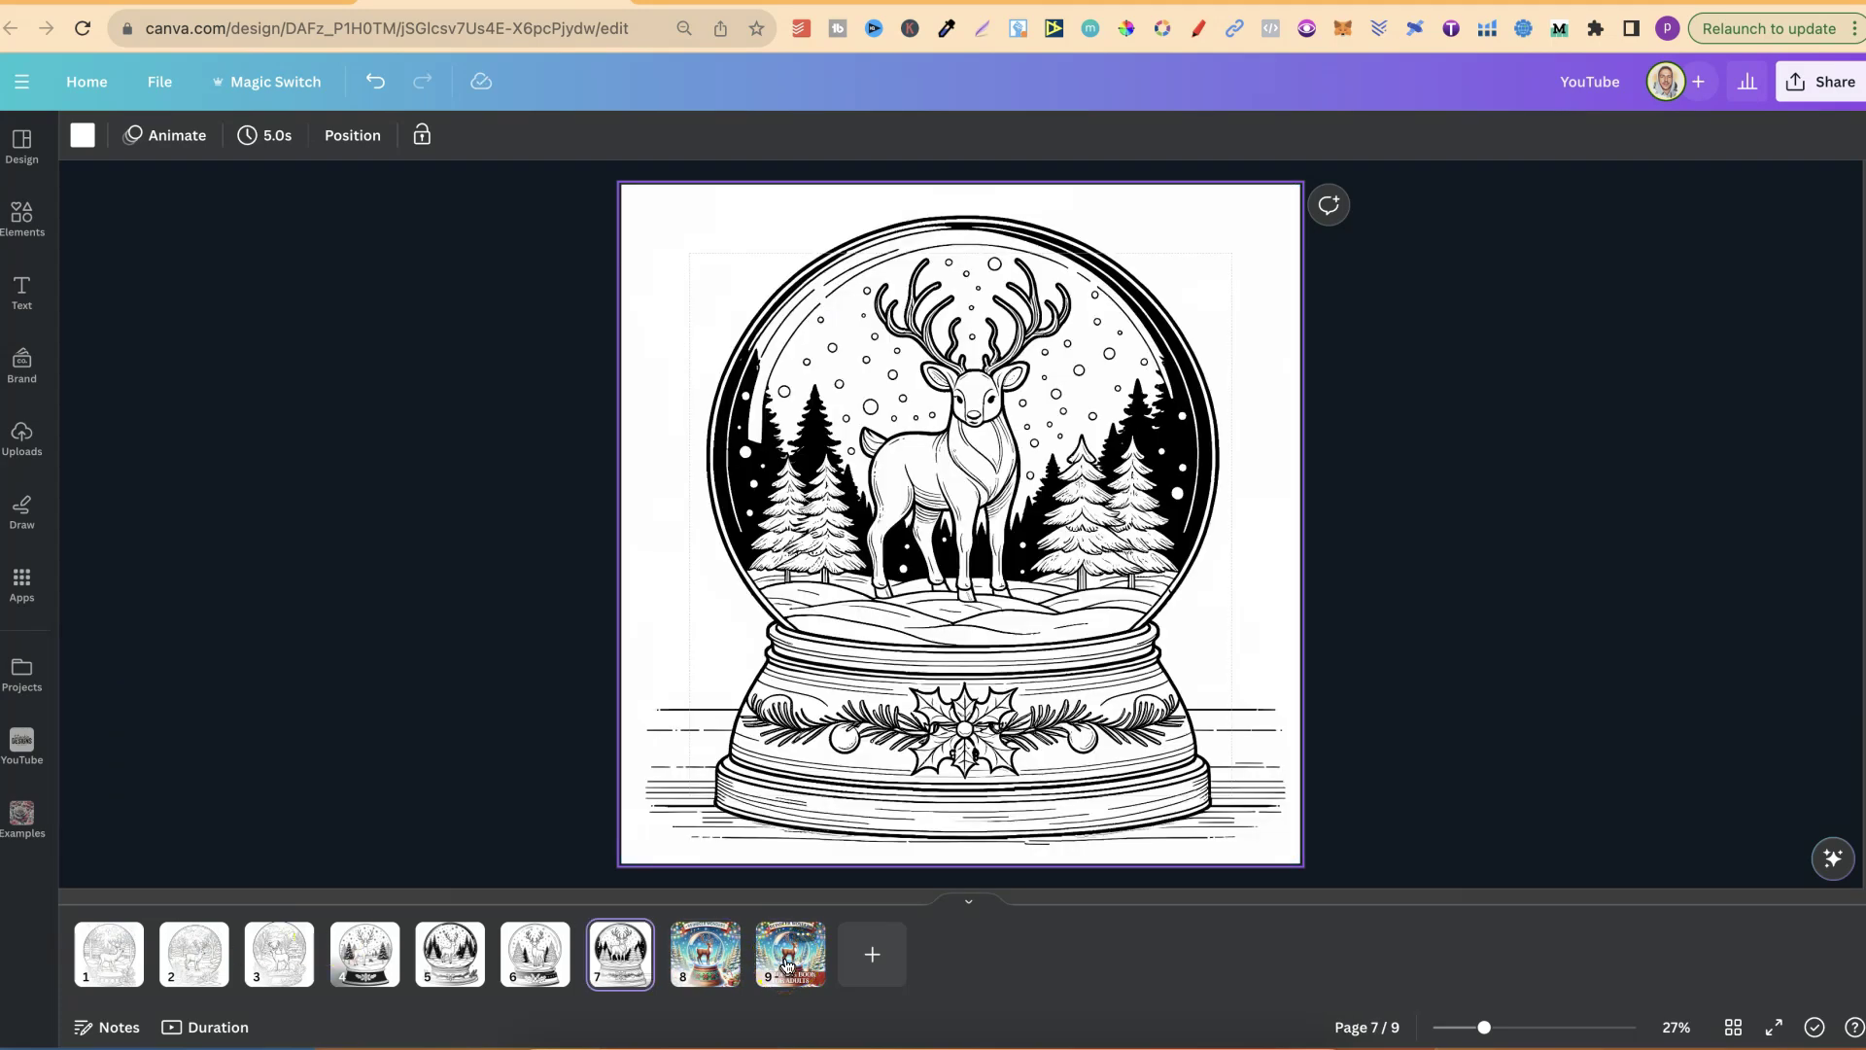
{"action": "key", "text": "Left"}
{"action": "key", "text": "Left"}
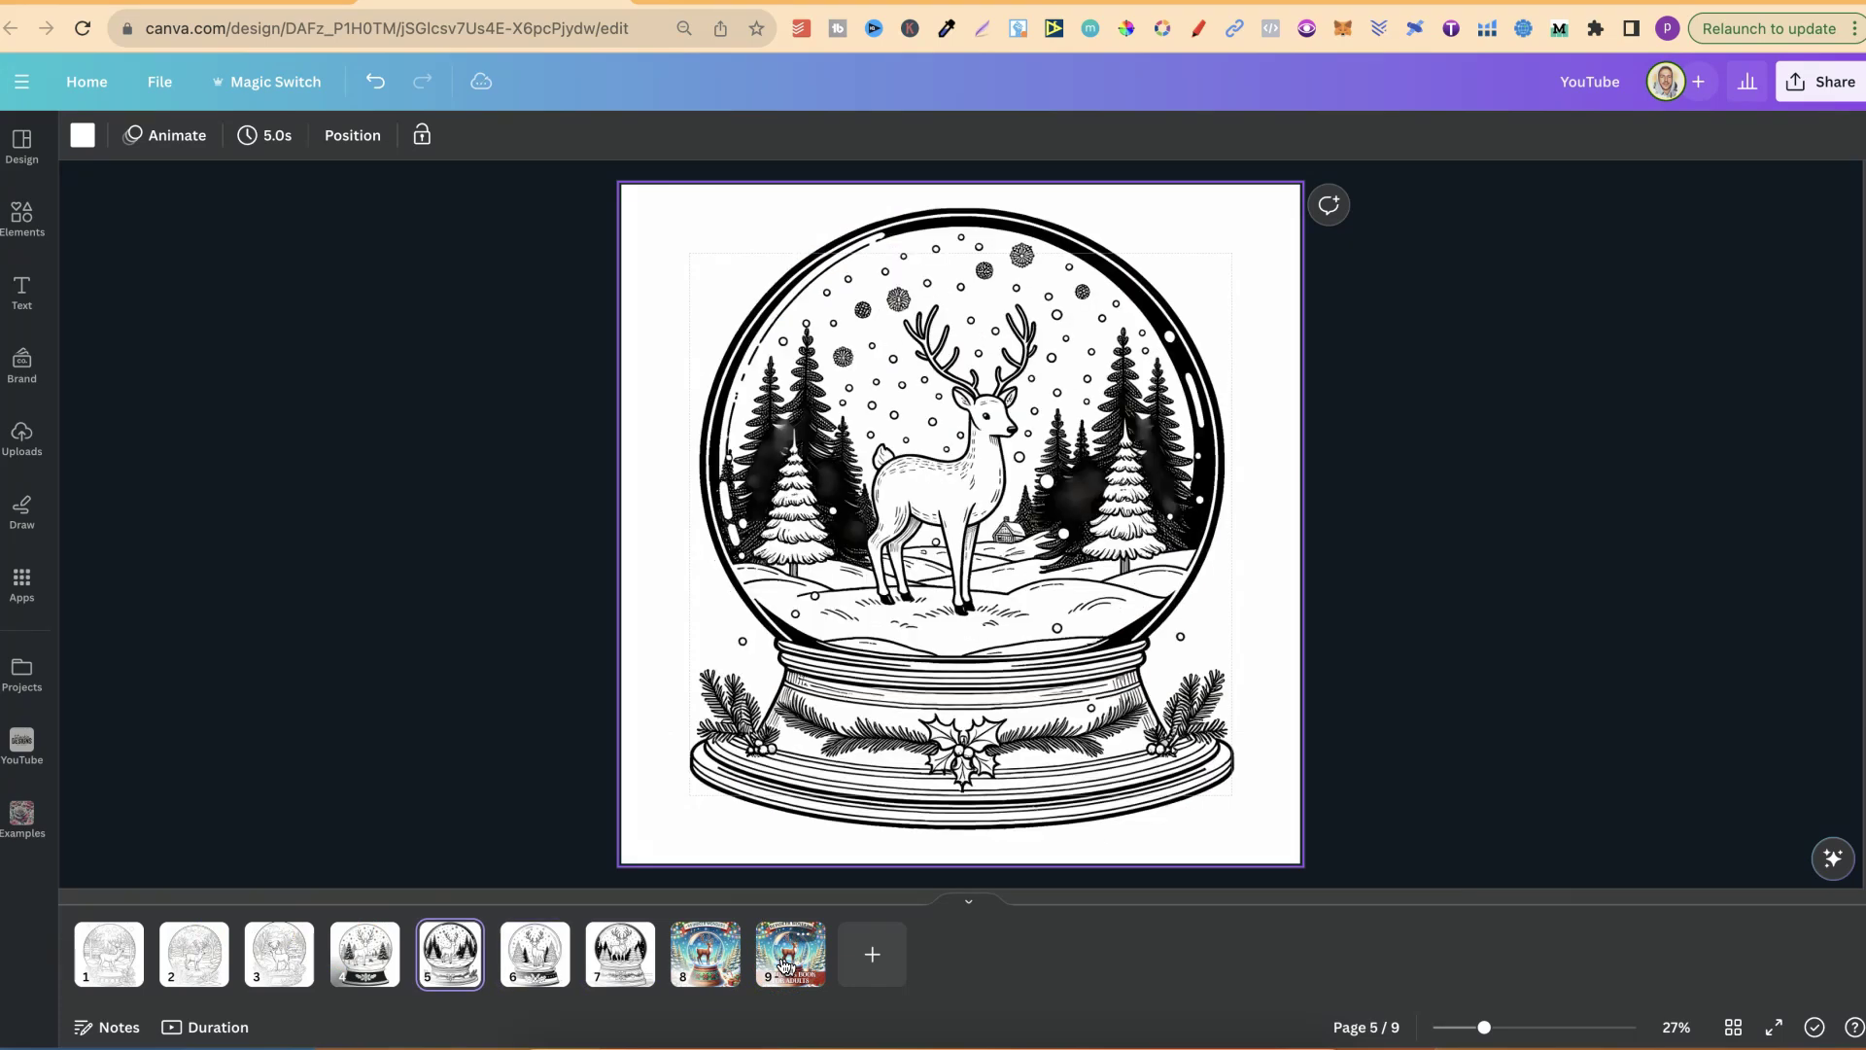
{"action": "key", "text": "Left"}
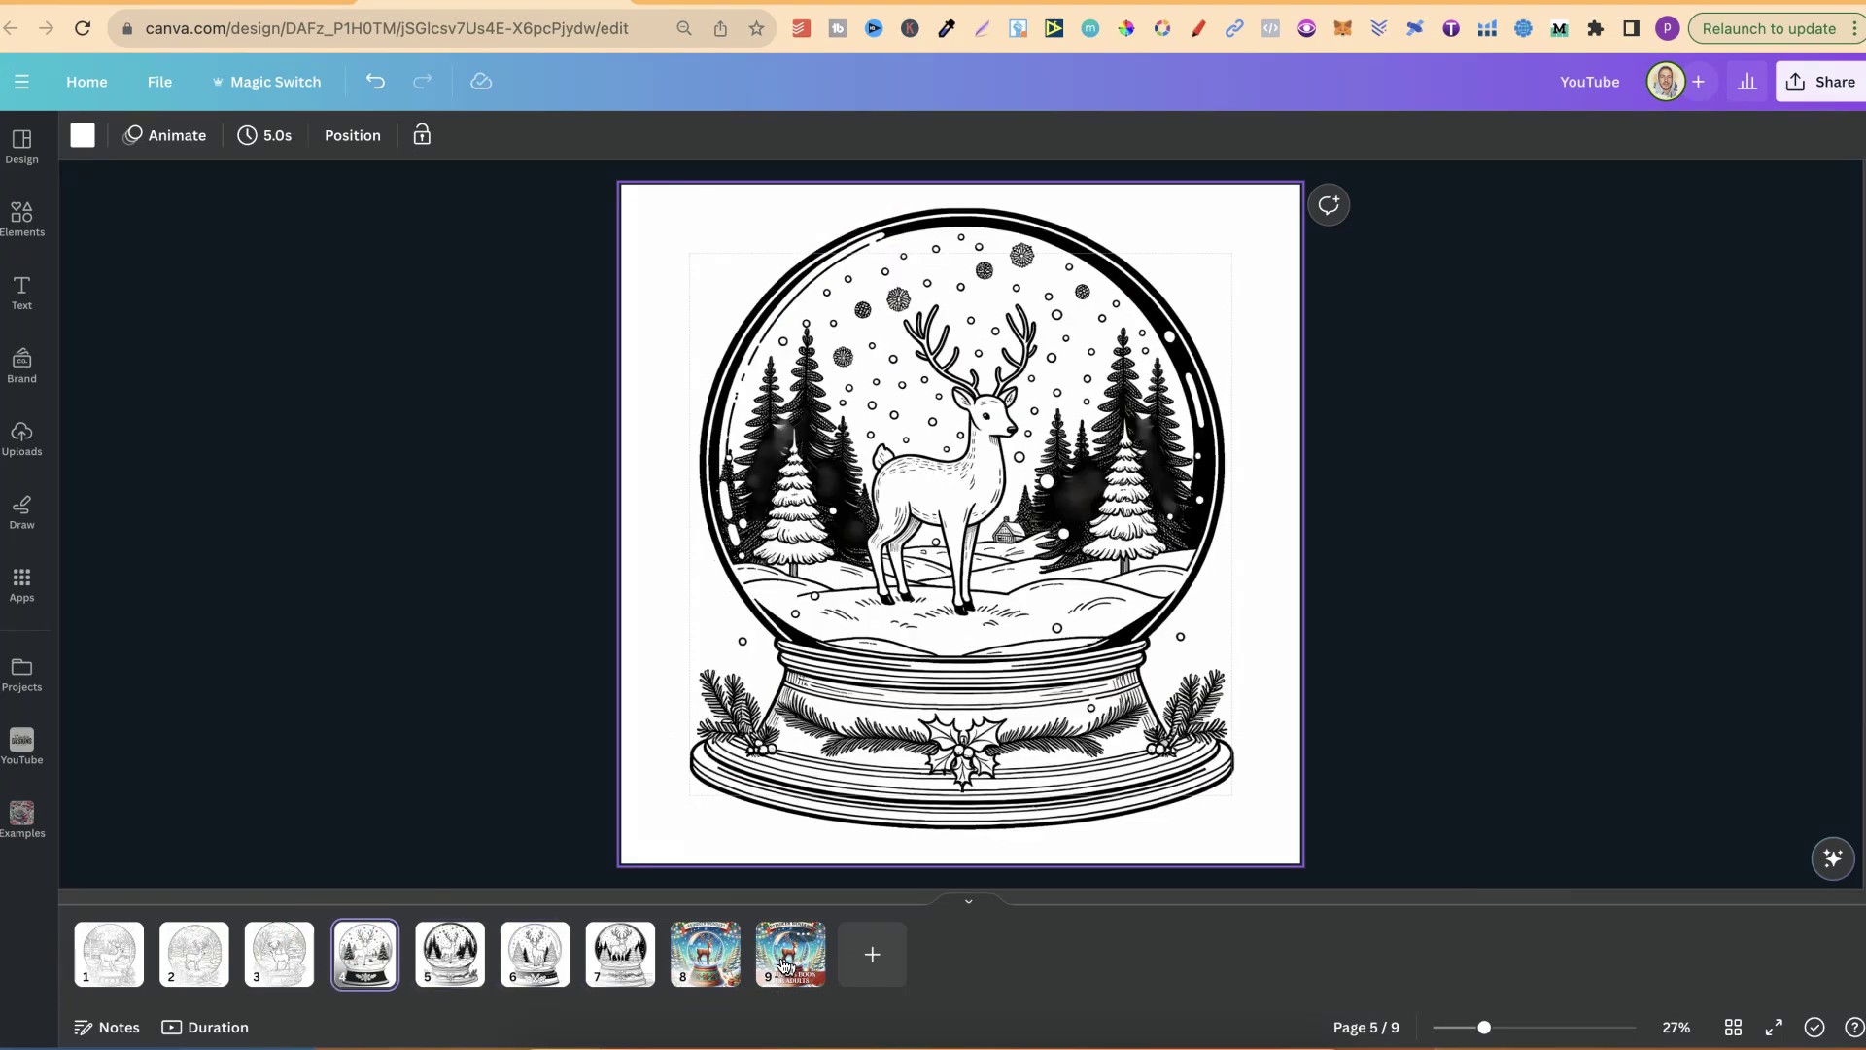
{"action": "key", "text": "Left"}
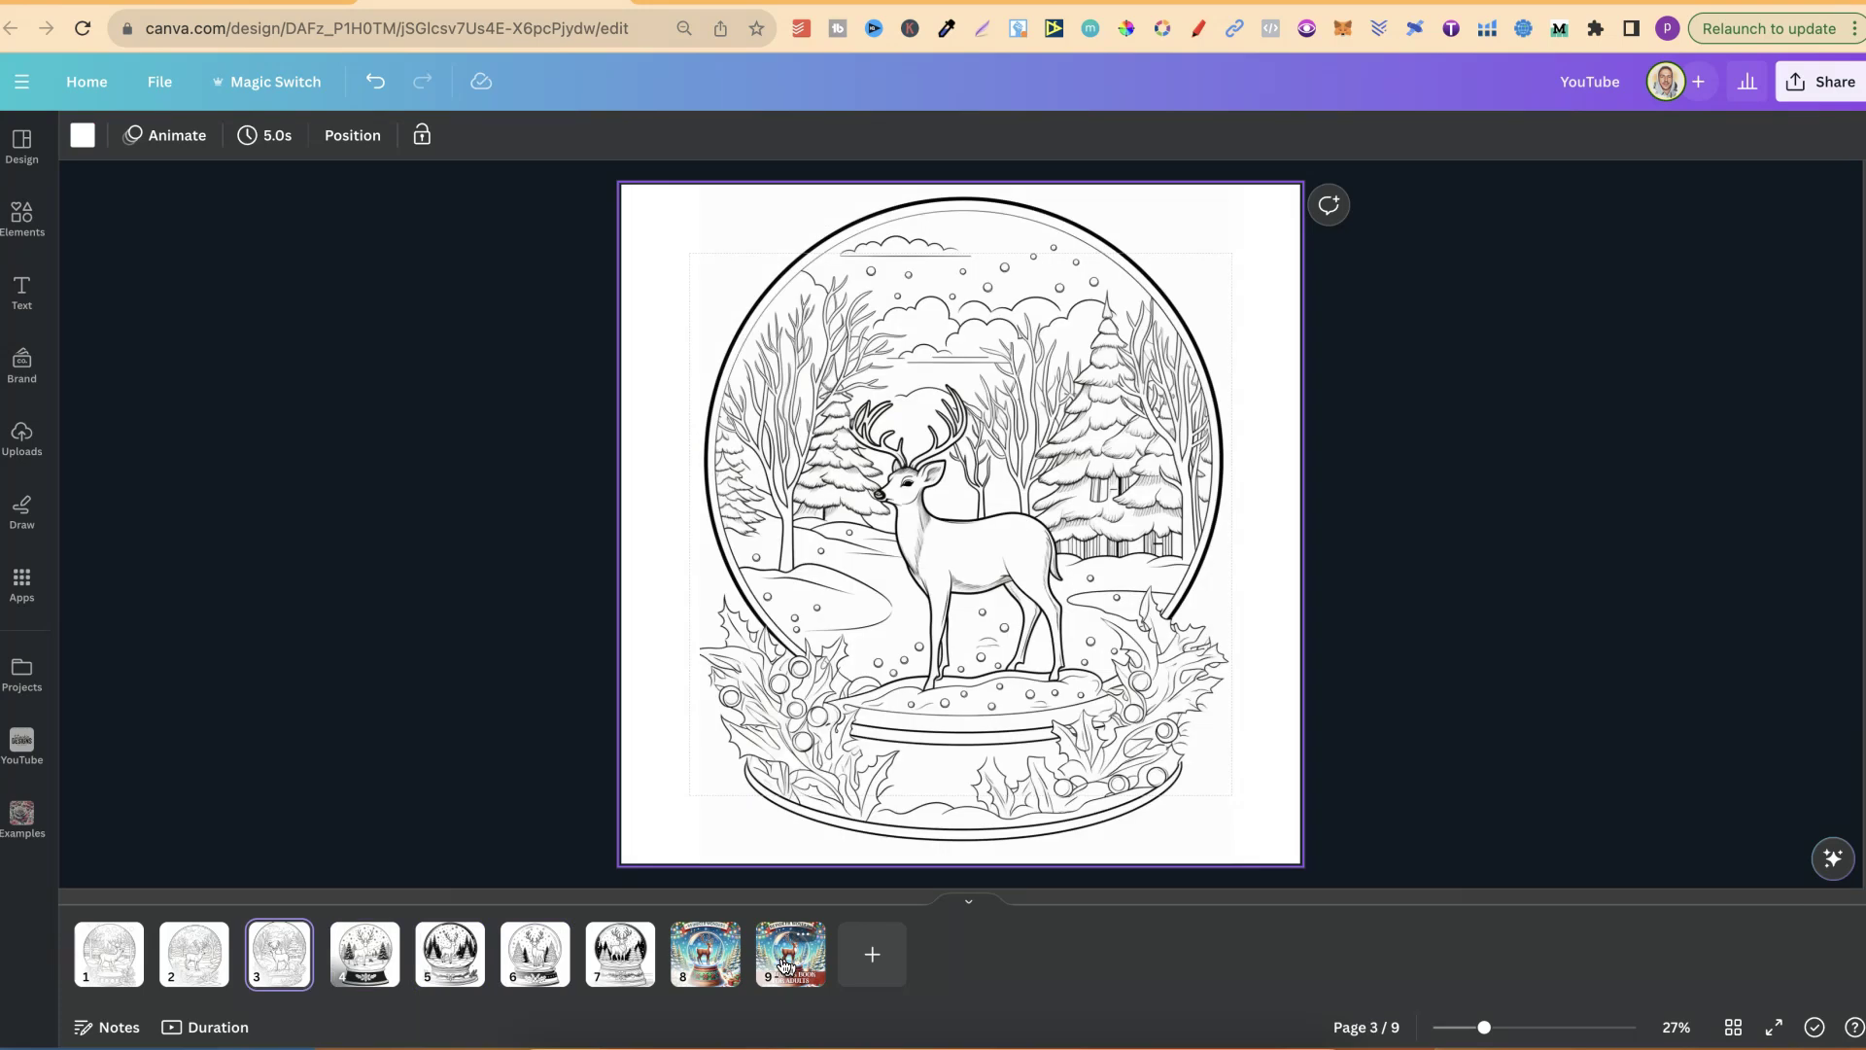
{"action": "key", "text": "Right"}
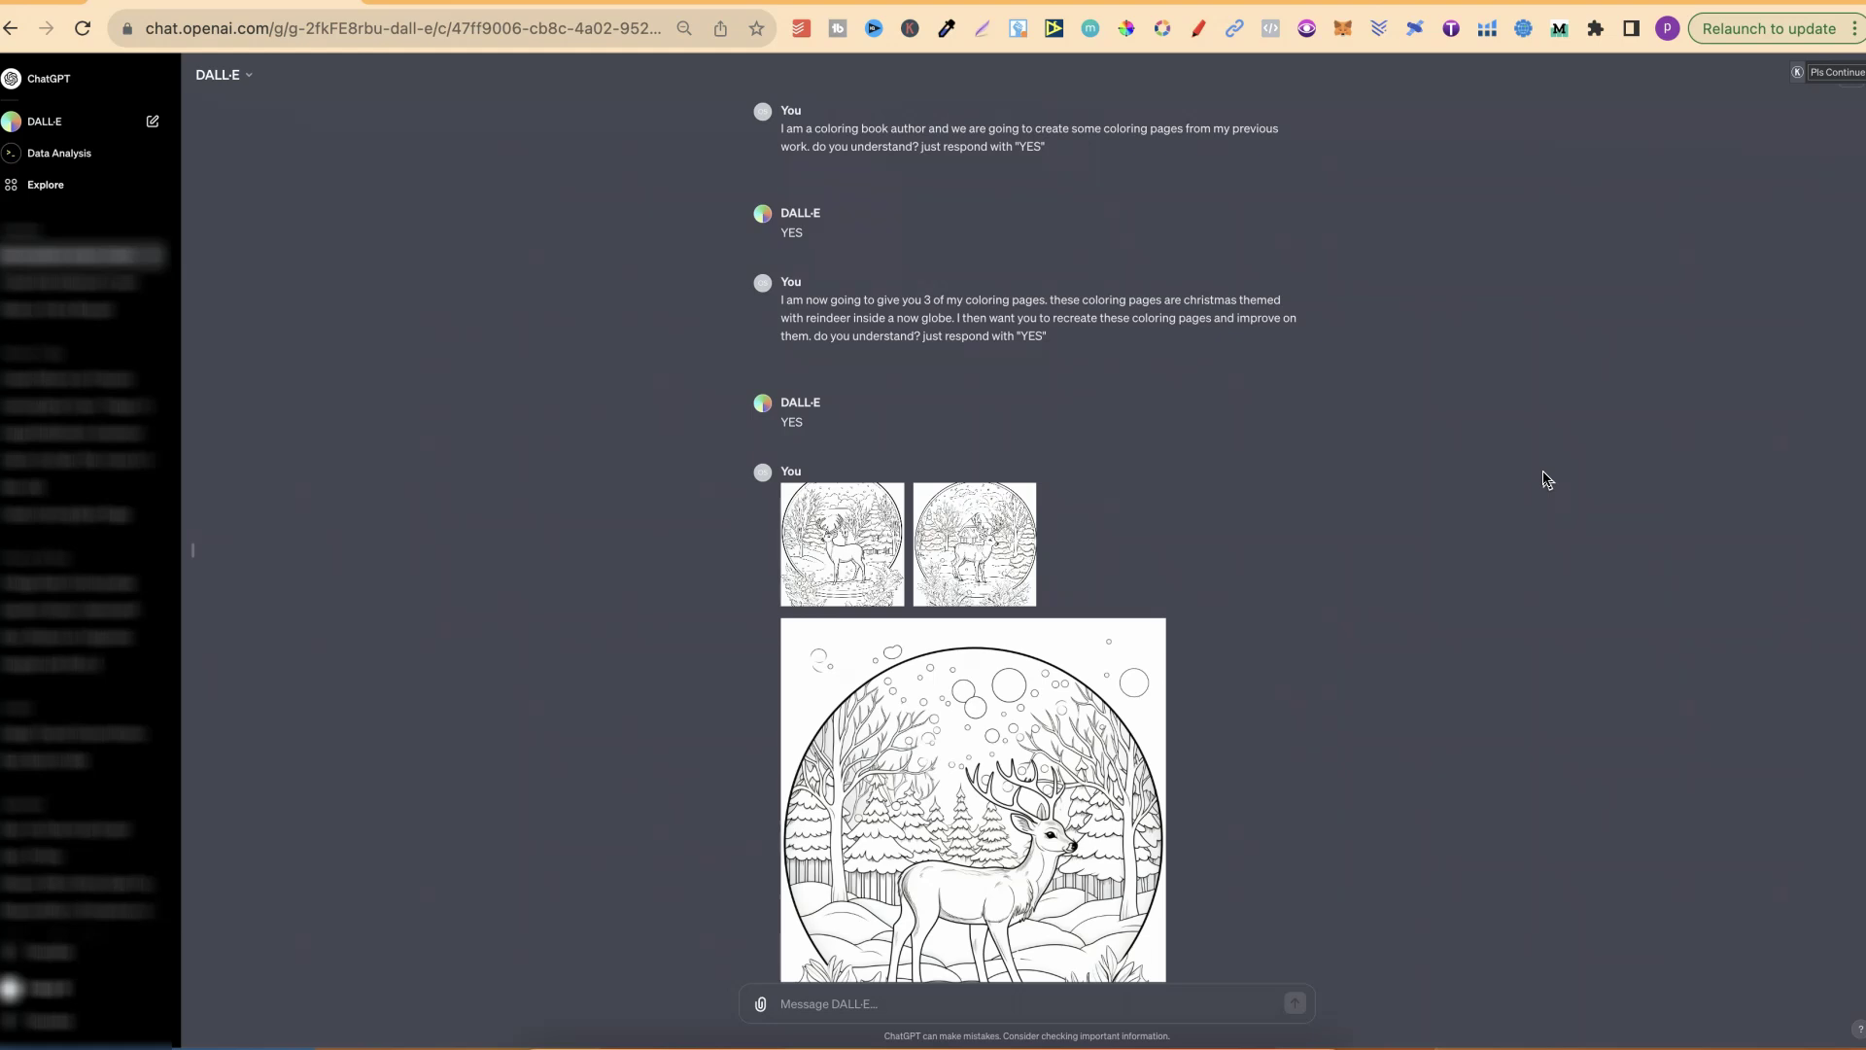
Scroll through the earlier DALL-E prompts and uploaded pages, highlighting 'now' in the request
{"action": "scroll", "coordinate": [1549, 529], "scroll_direction": "down", "scroll_amount": 3}
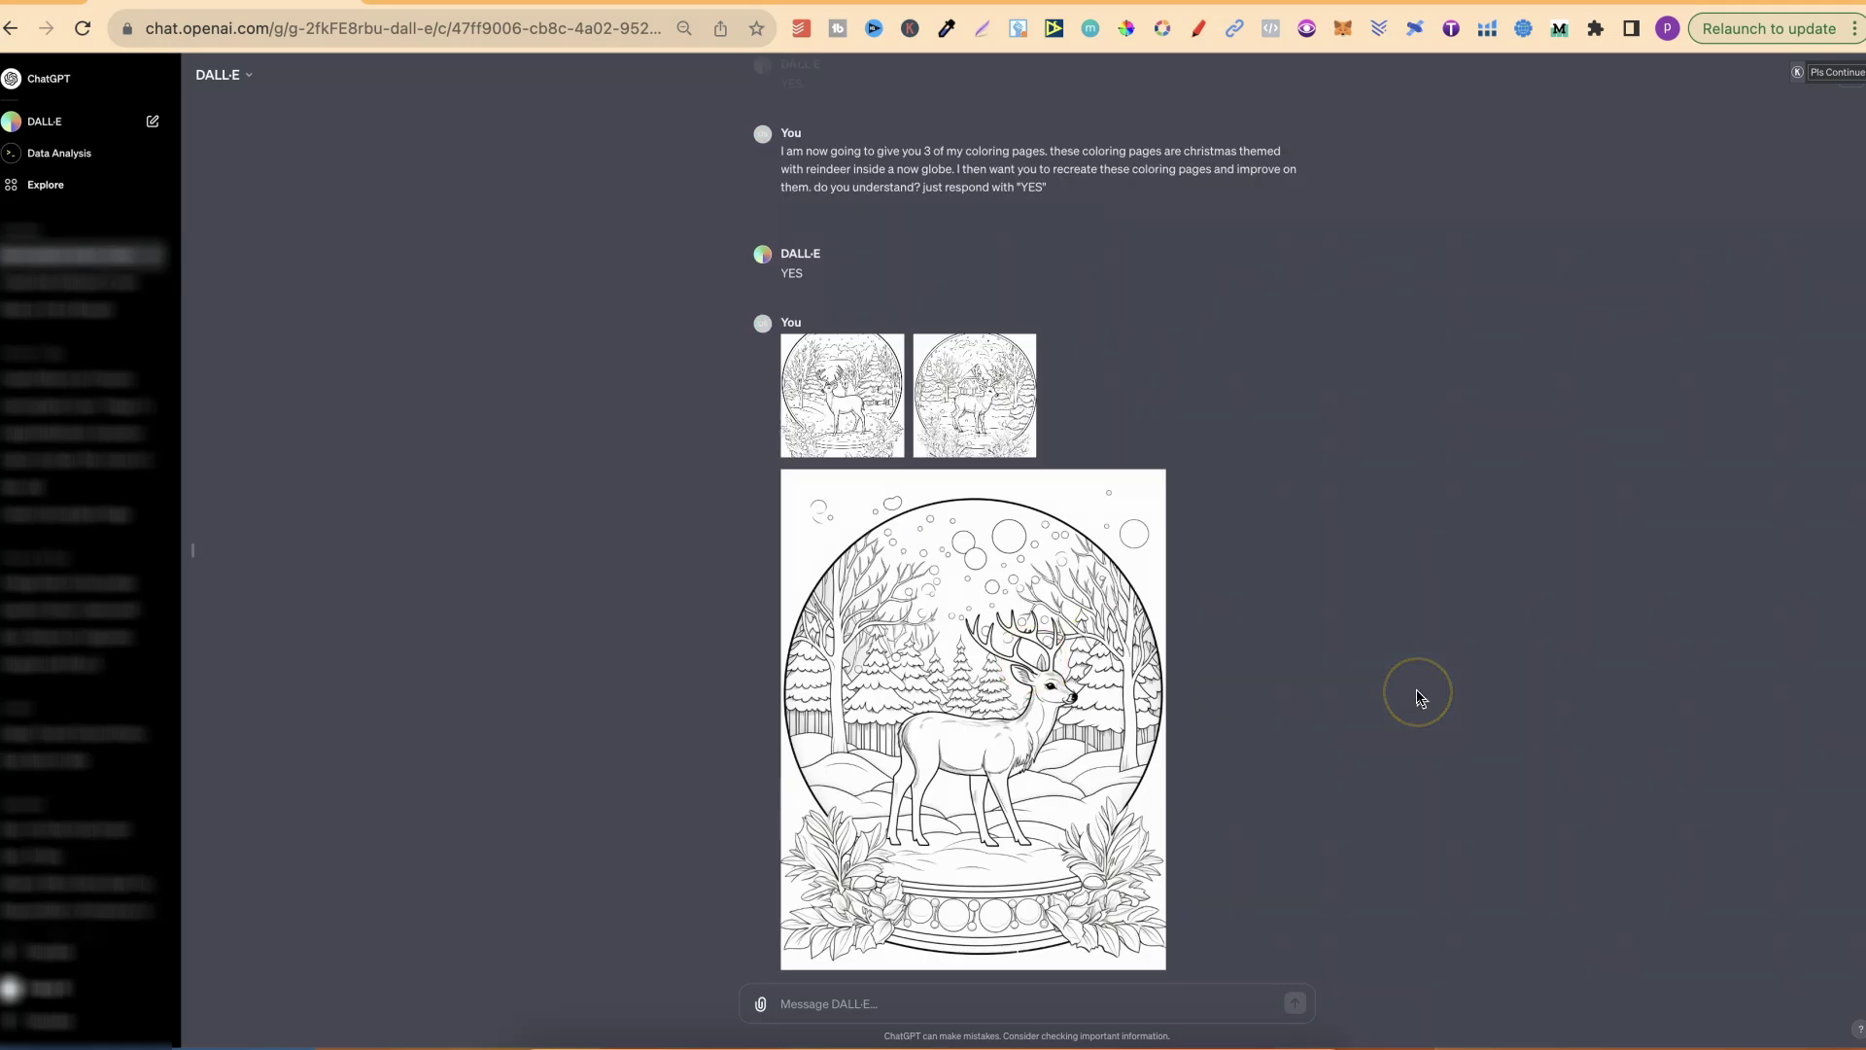
{"action": "scroll", "coordinate": [1419, 697], "scroll_direction": "up", "scroll_amount": 3}
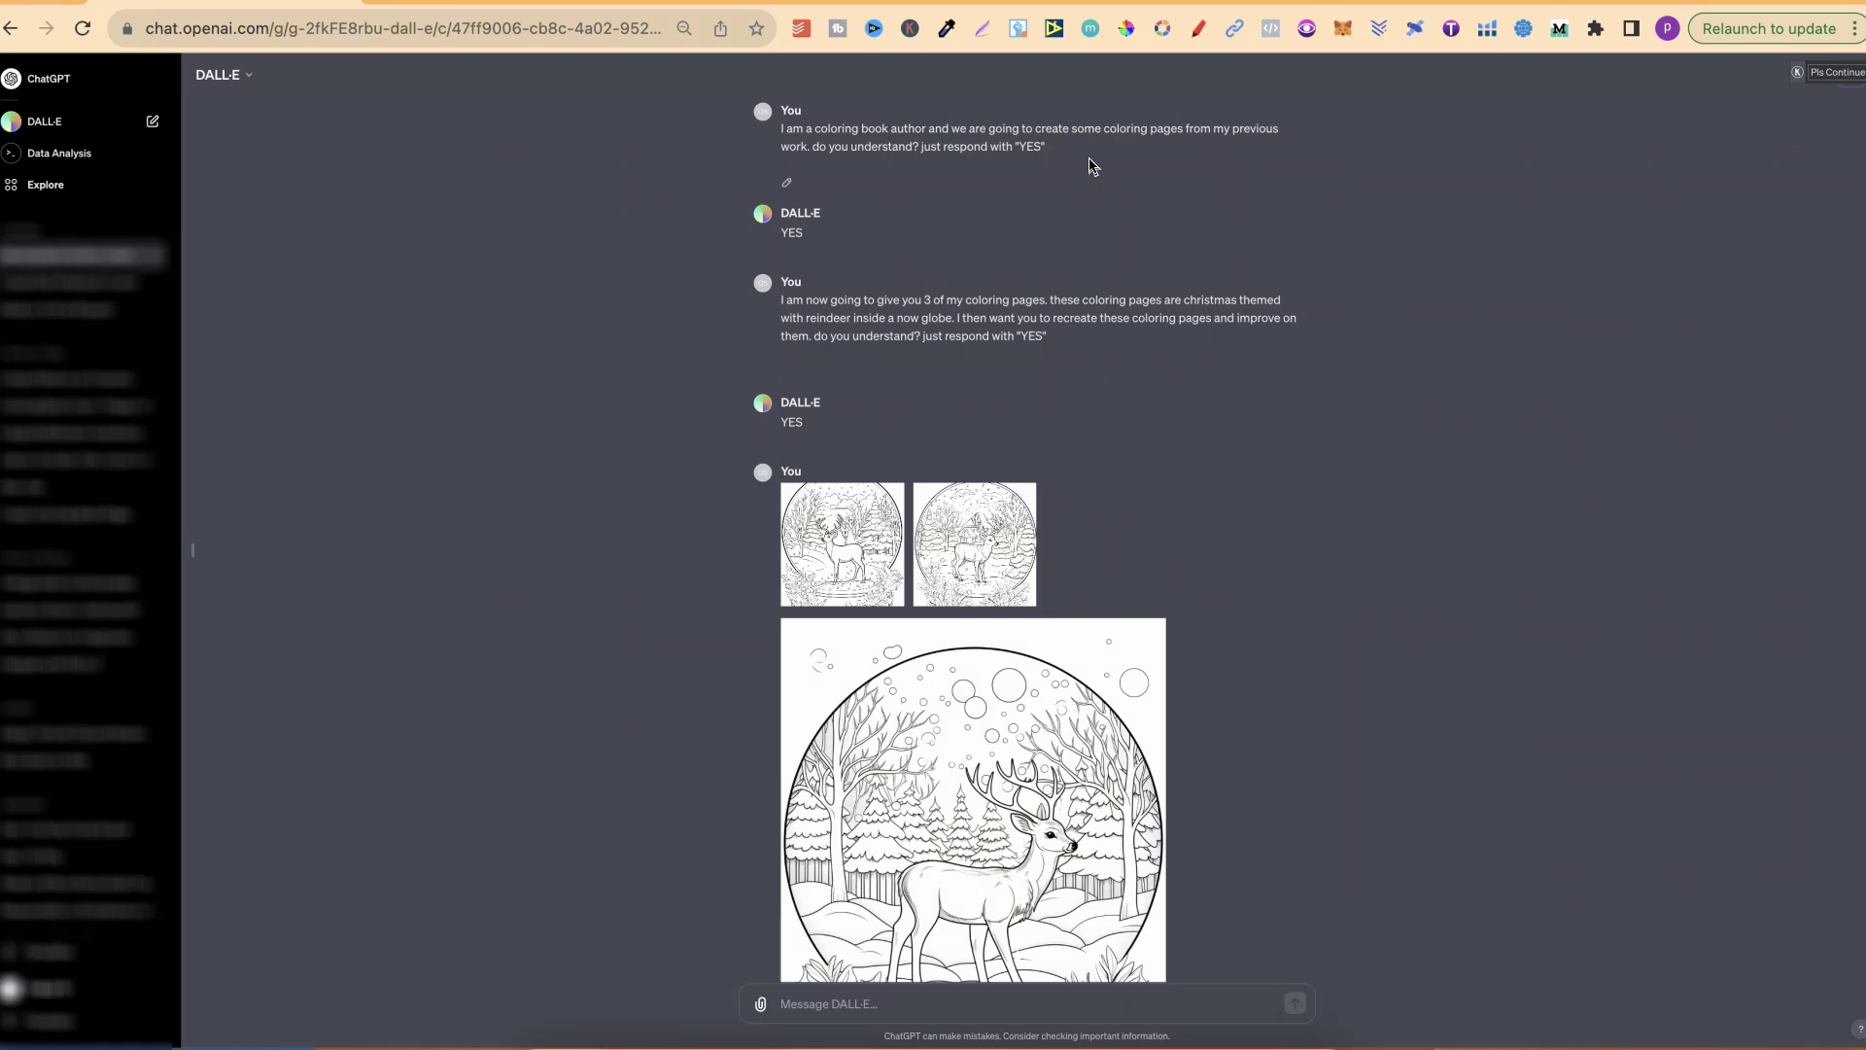
{"action": "scroll", "coordinate": [1357, 437], "scroll_direction": "down", "scroll_amount": 3}
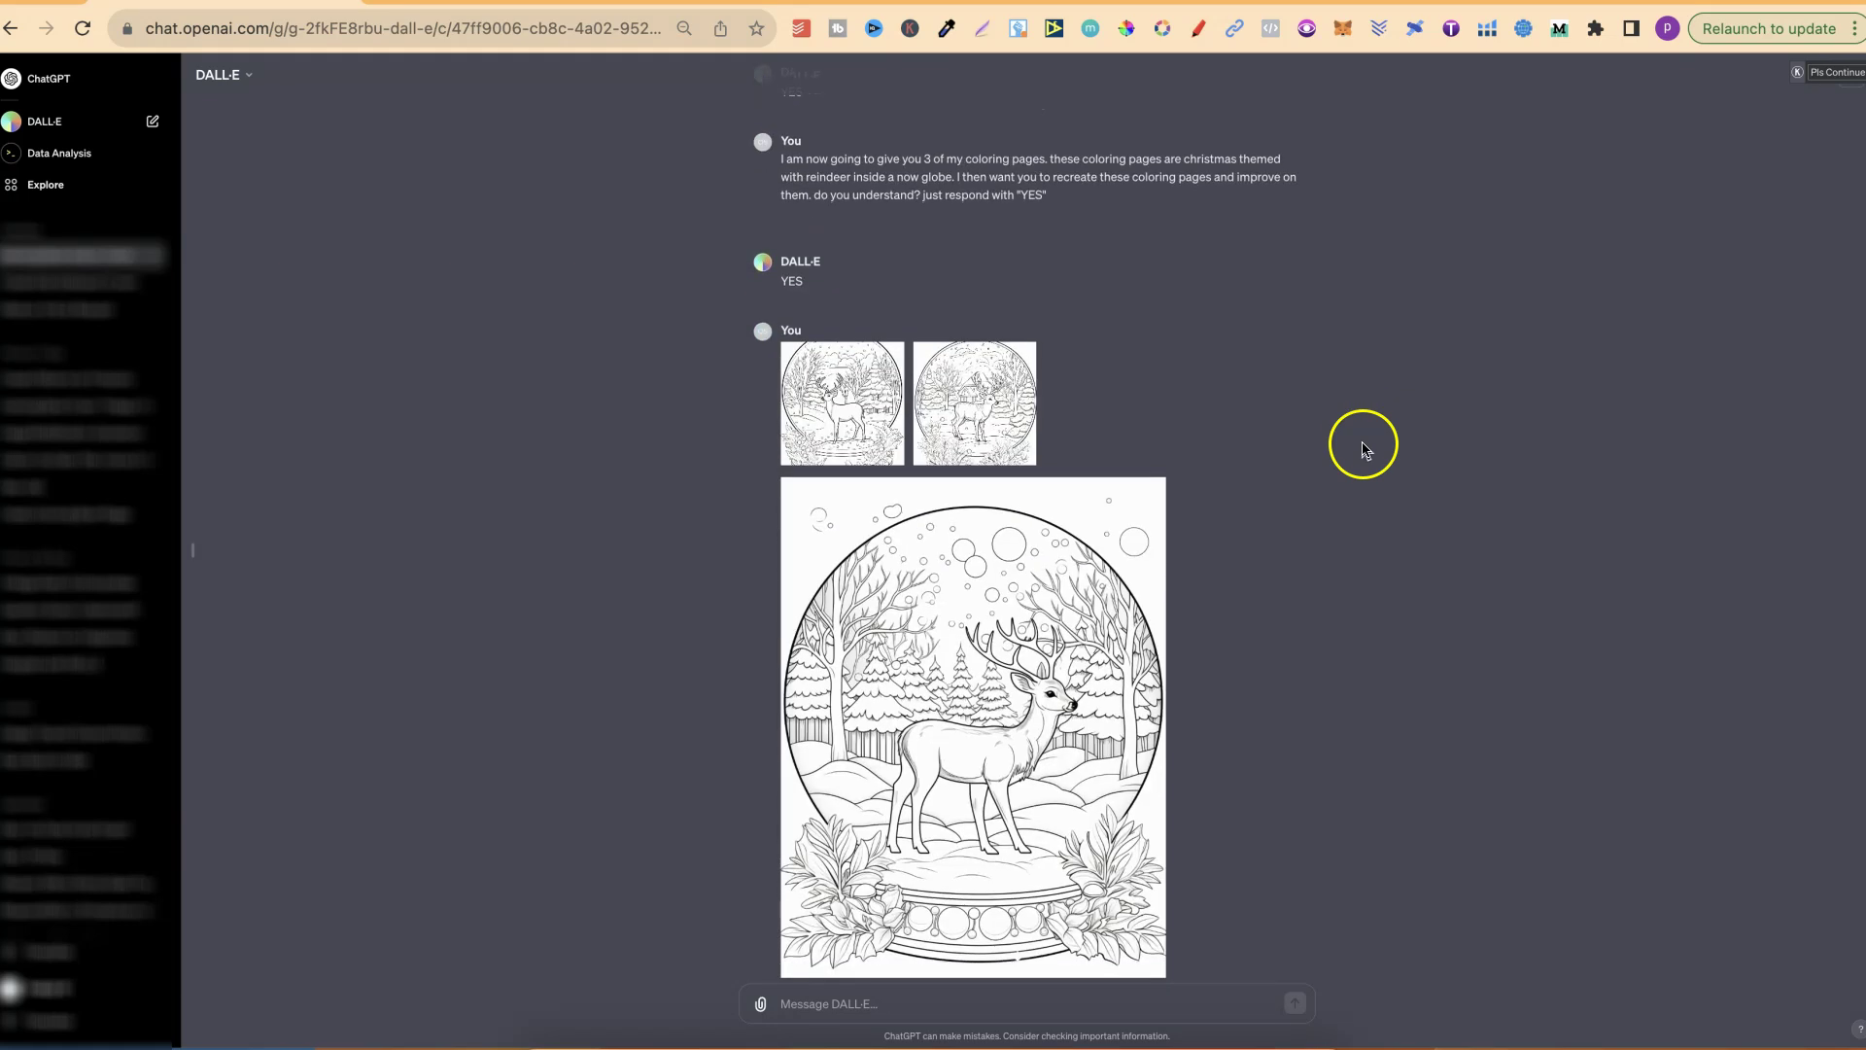
{"action": "left_click", "coordinate": [1094, 243]}
{"action": "left_click_drag", "start_coordinate": [895, 182], "coordinate": [914, 184]}
{"action": "scroll", "coordinate": [1493, 559], "scroll_direction": "down", "scroll_amount": 3}
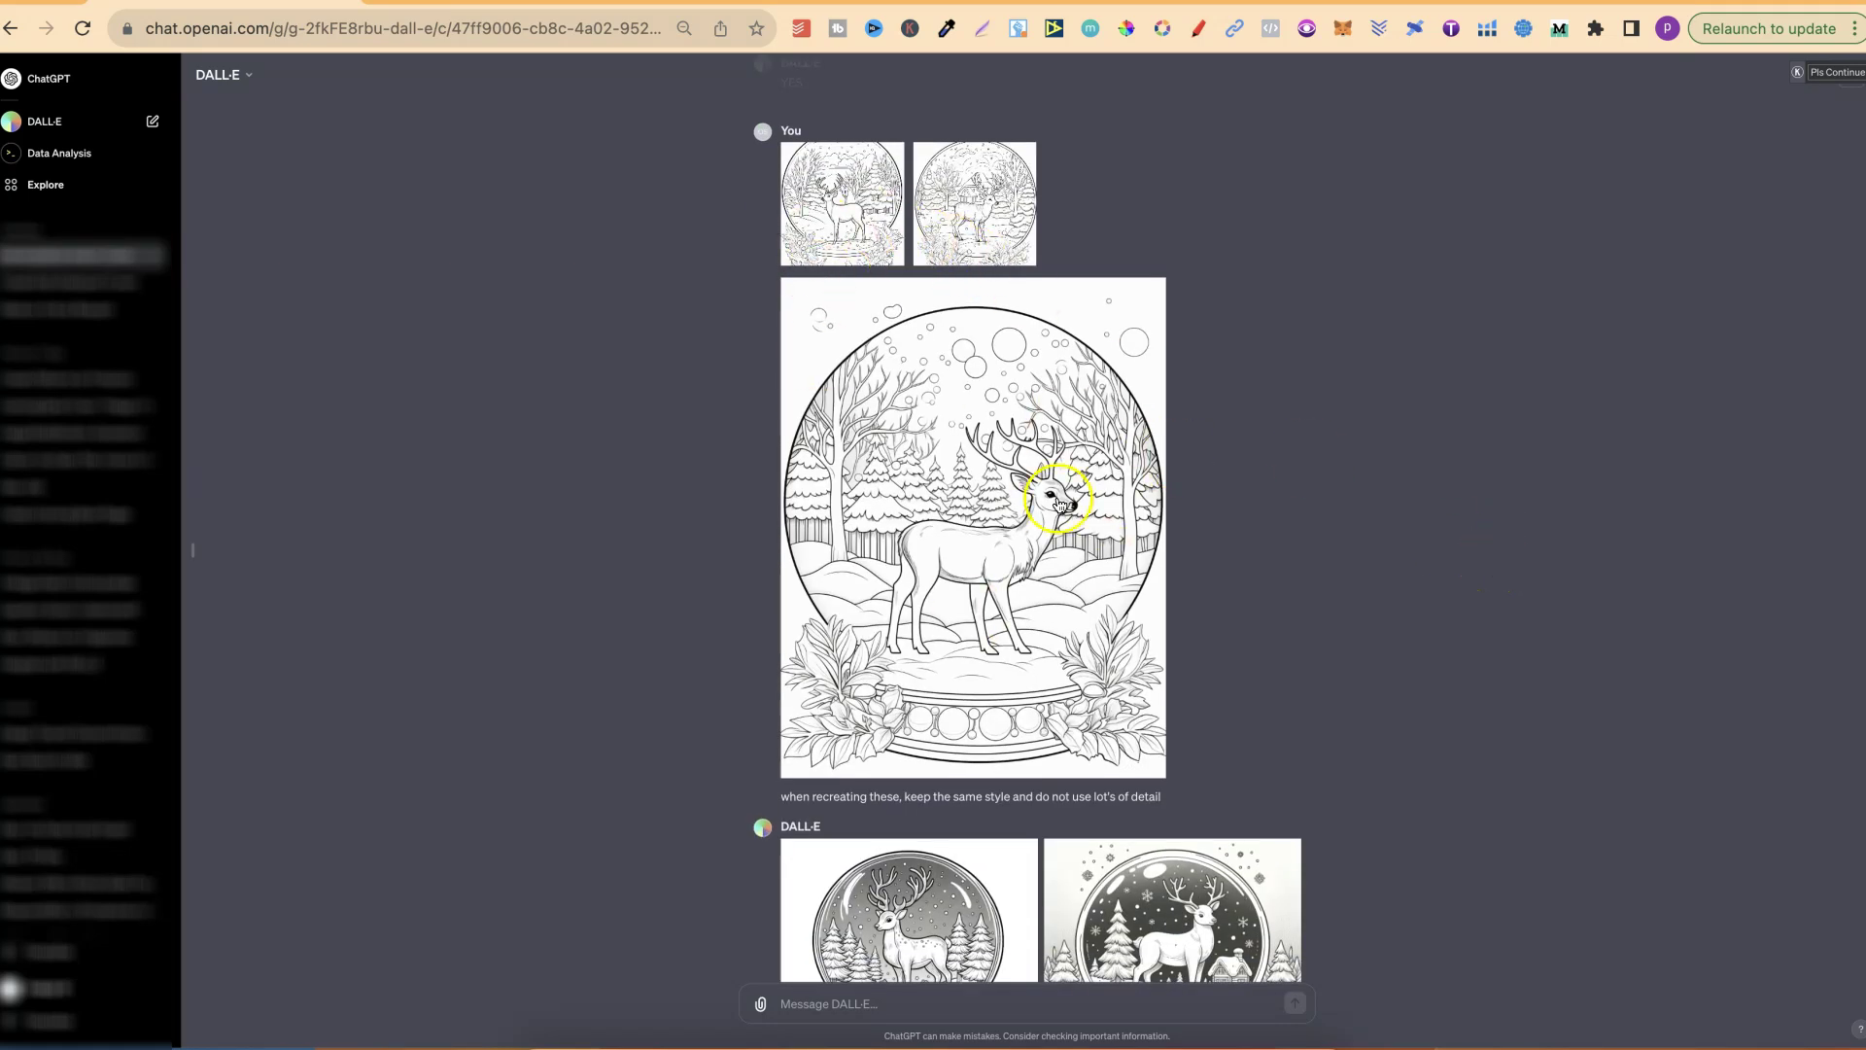
{"action": "scroll", "coordinate": [1343, 612], "scroll_direction": "down", "scroll_amount": 3}
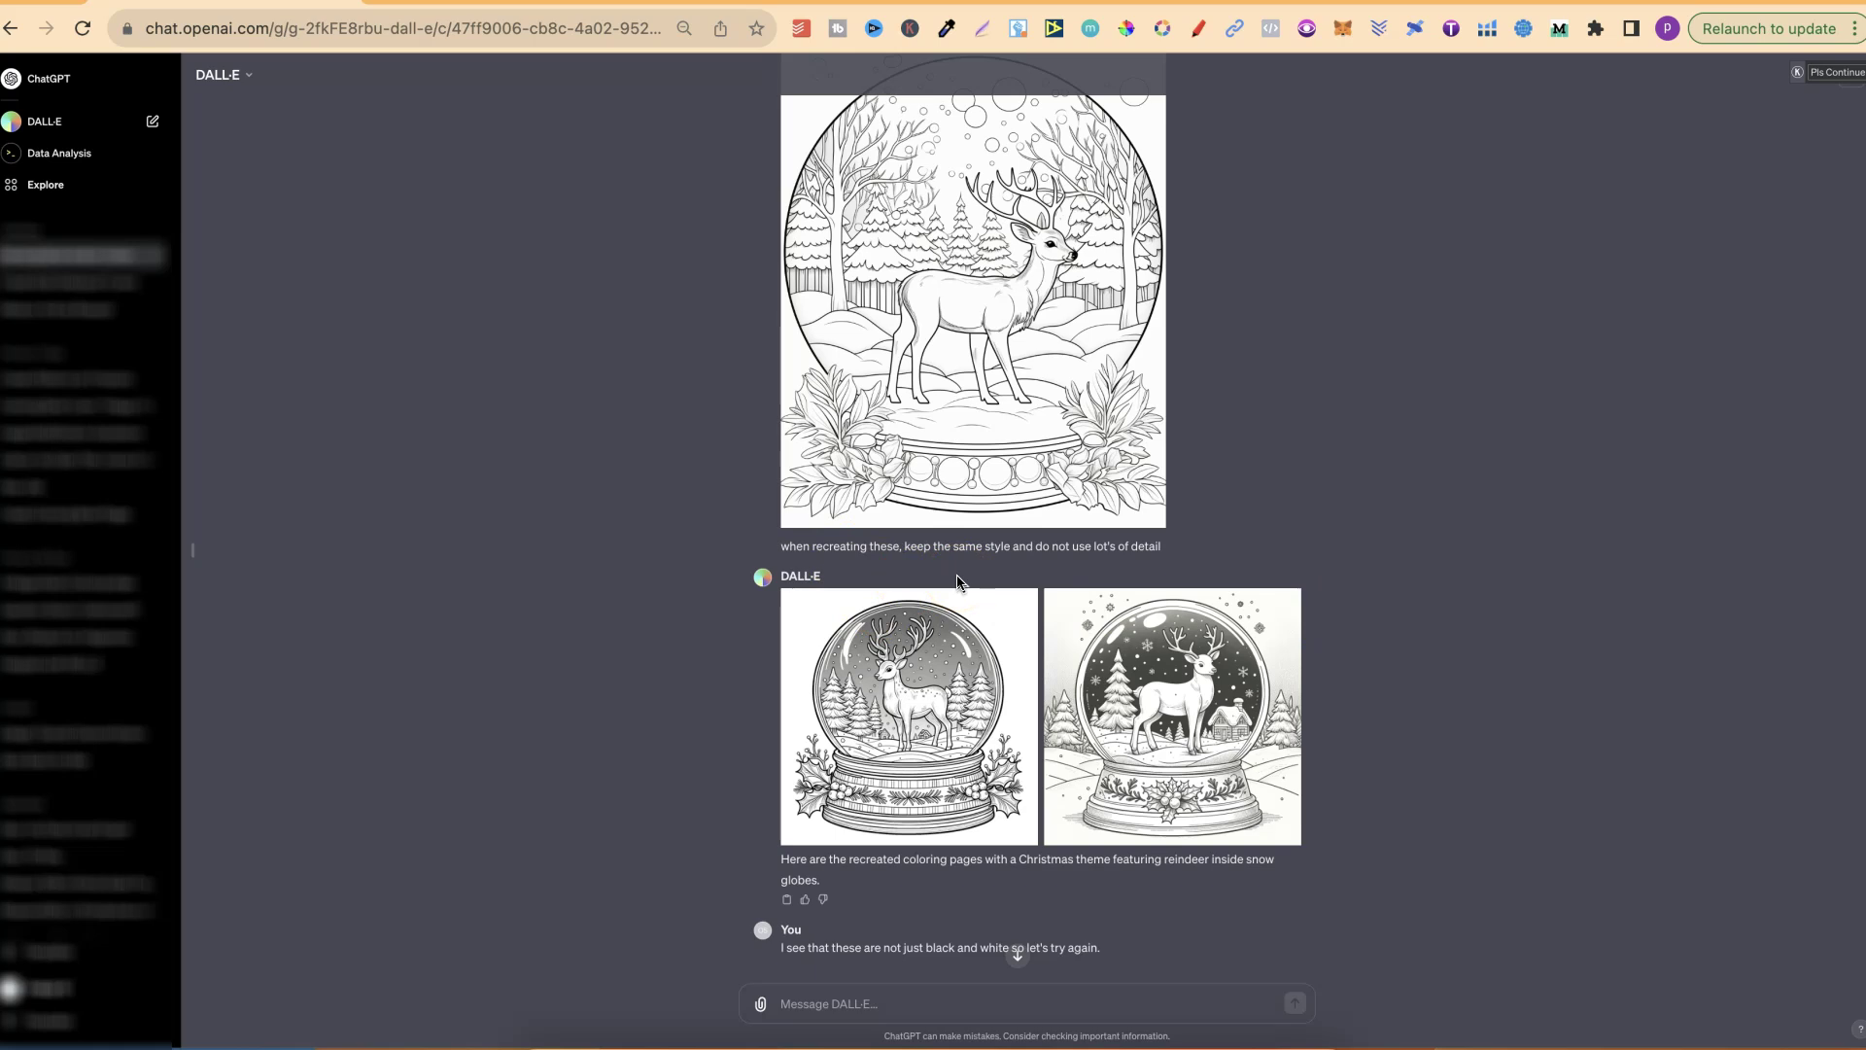
{"action": "scroll", "coordinate": [1536, 654], "scroll_direction": "down", "scroll_amount": 5}
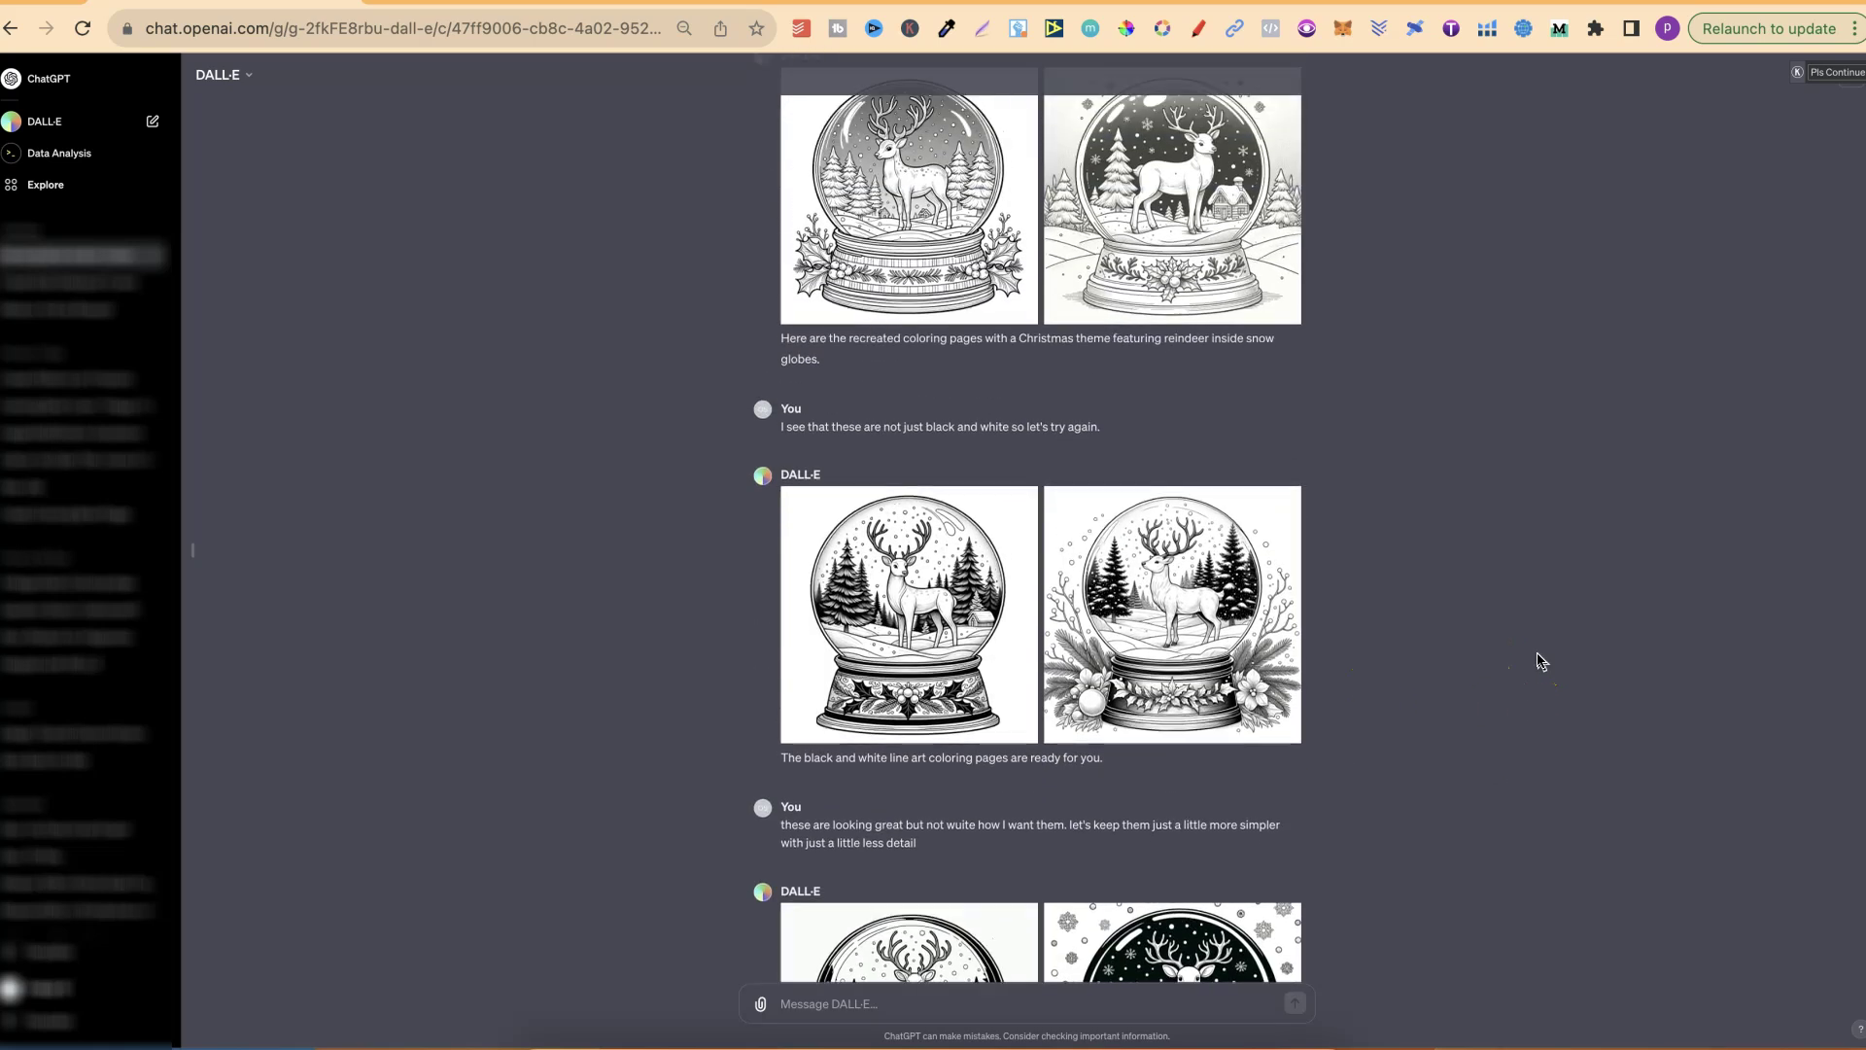
{"action": "scroll", "coordinate": [1540, 661], "scroll_direction": "up", "scroll_amount": 1}
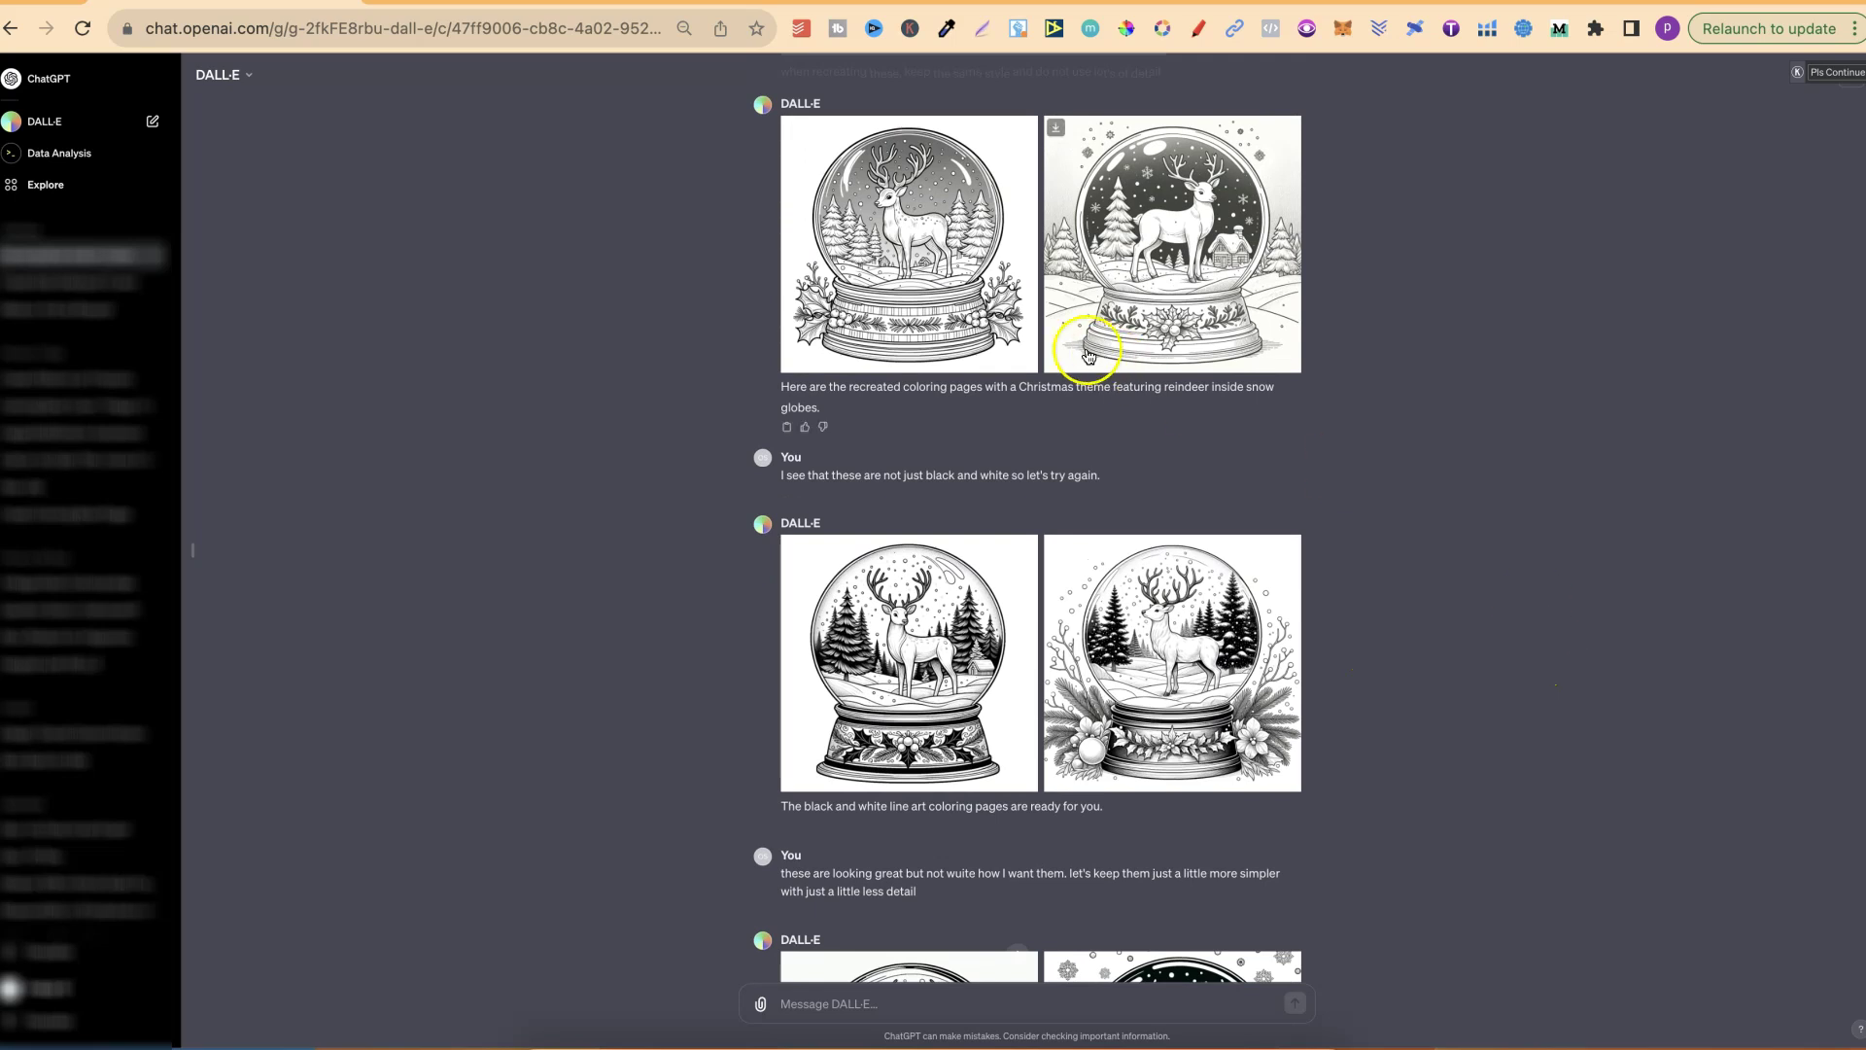
{"action": "left_click", "coordinate": [950, 267]}
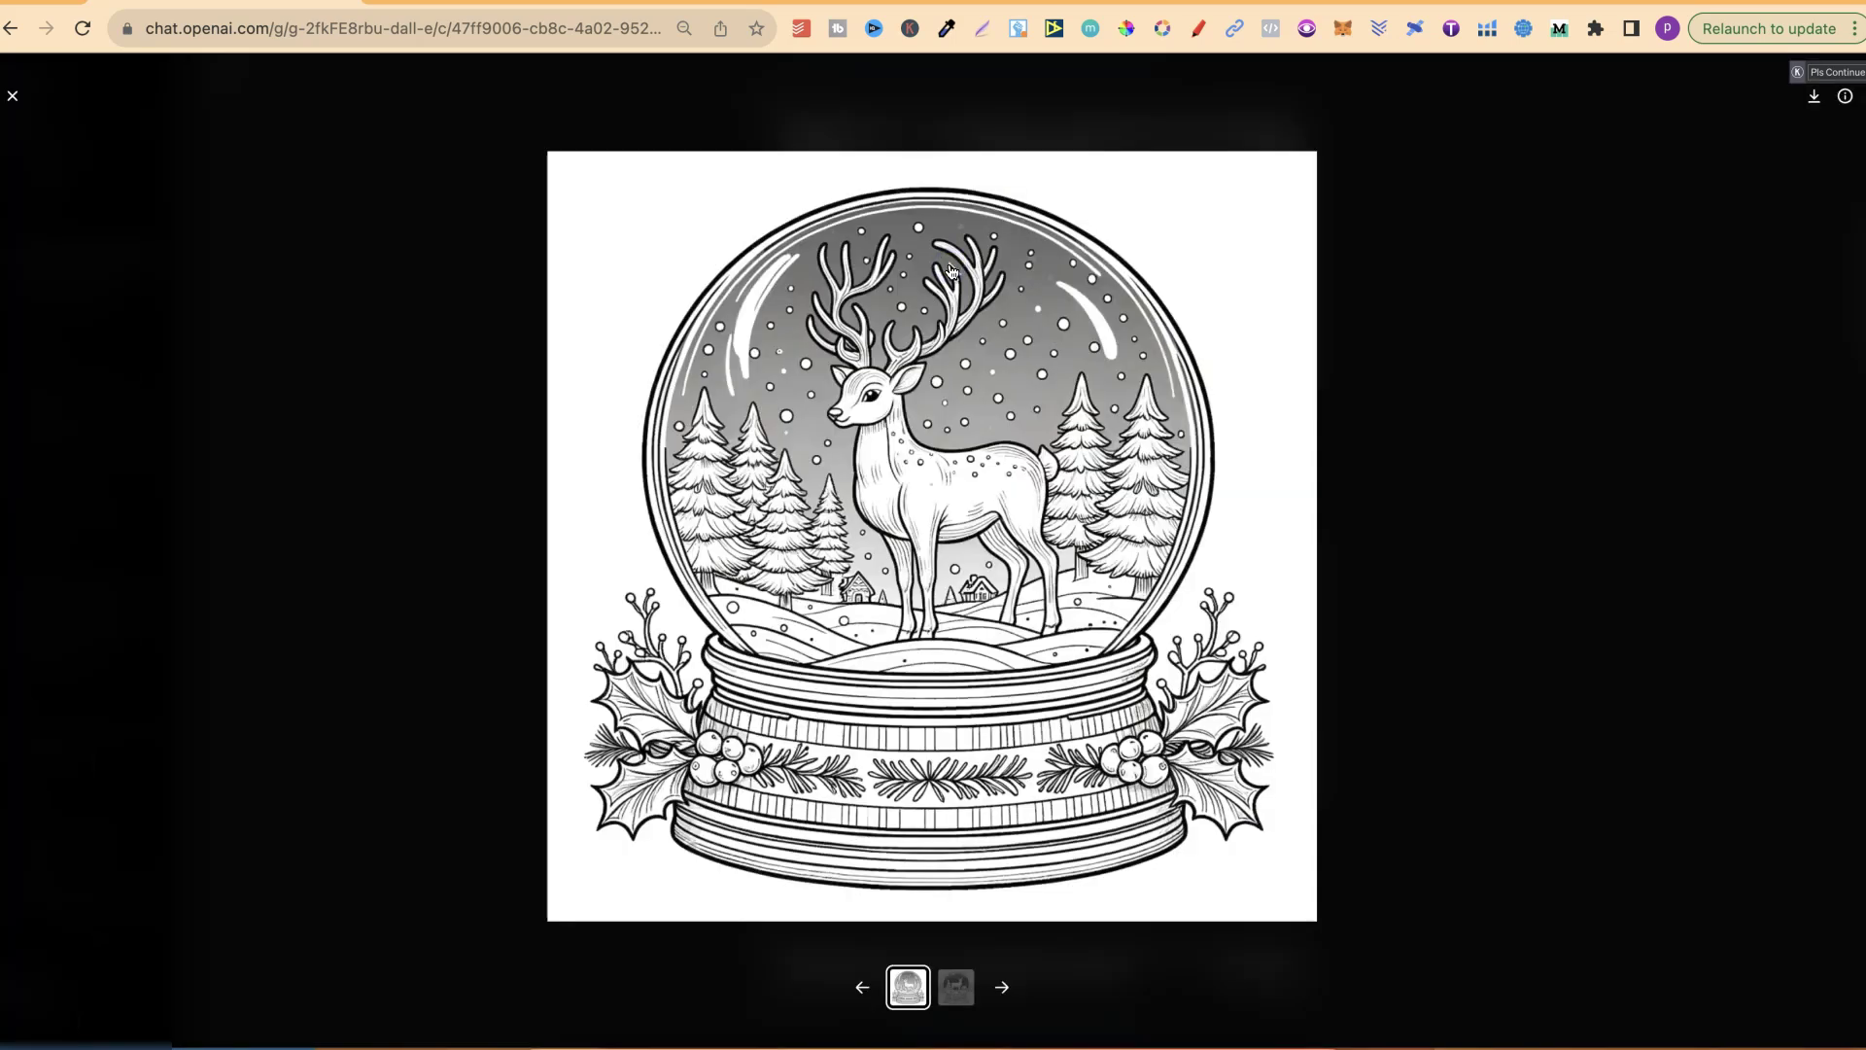
{"action": "left_click", "coordinate": [1001, 986]}
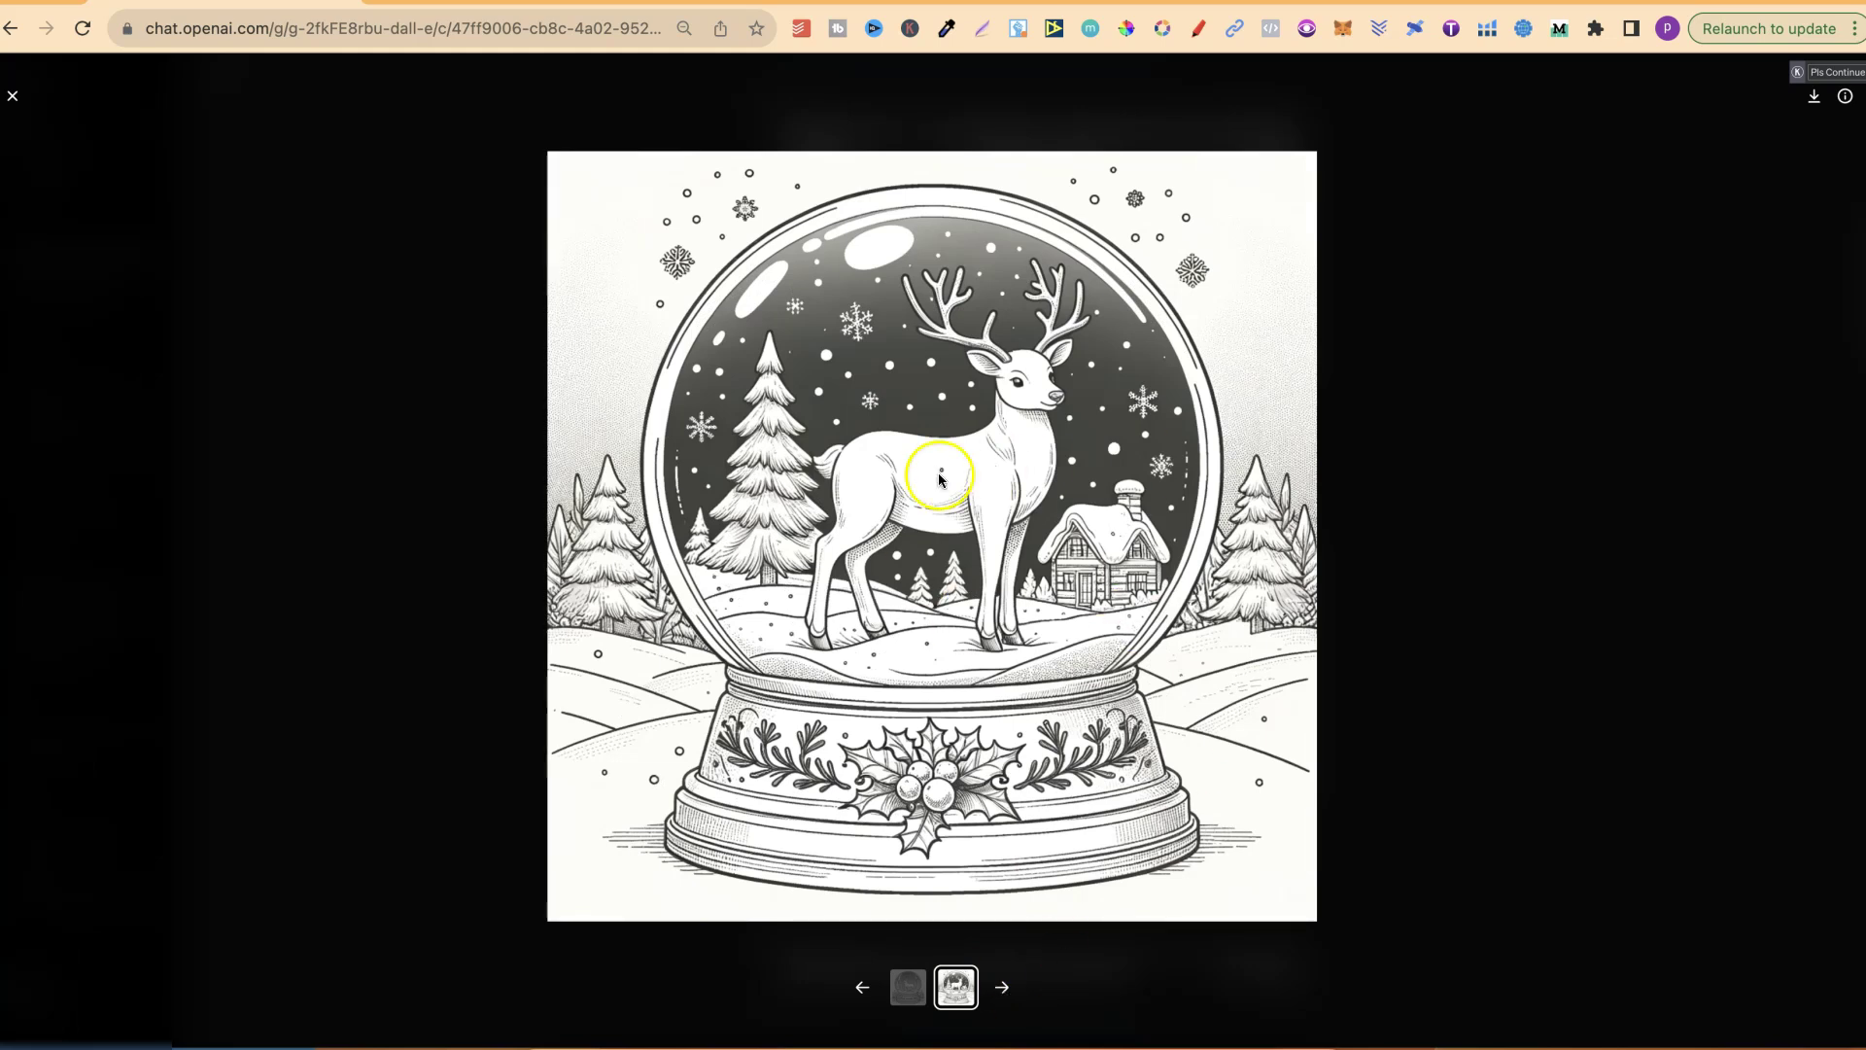
{"action": "left_click", "coordinate": [12, 96]}
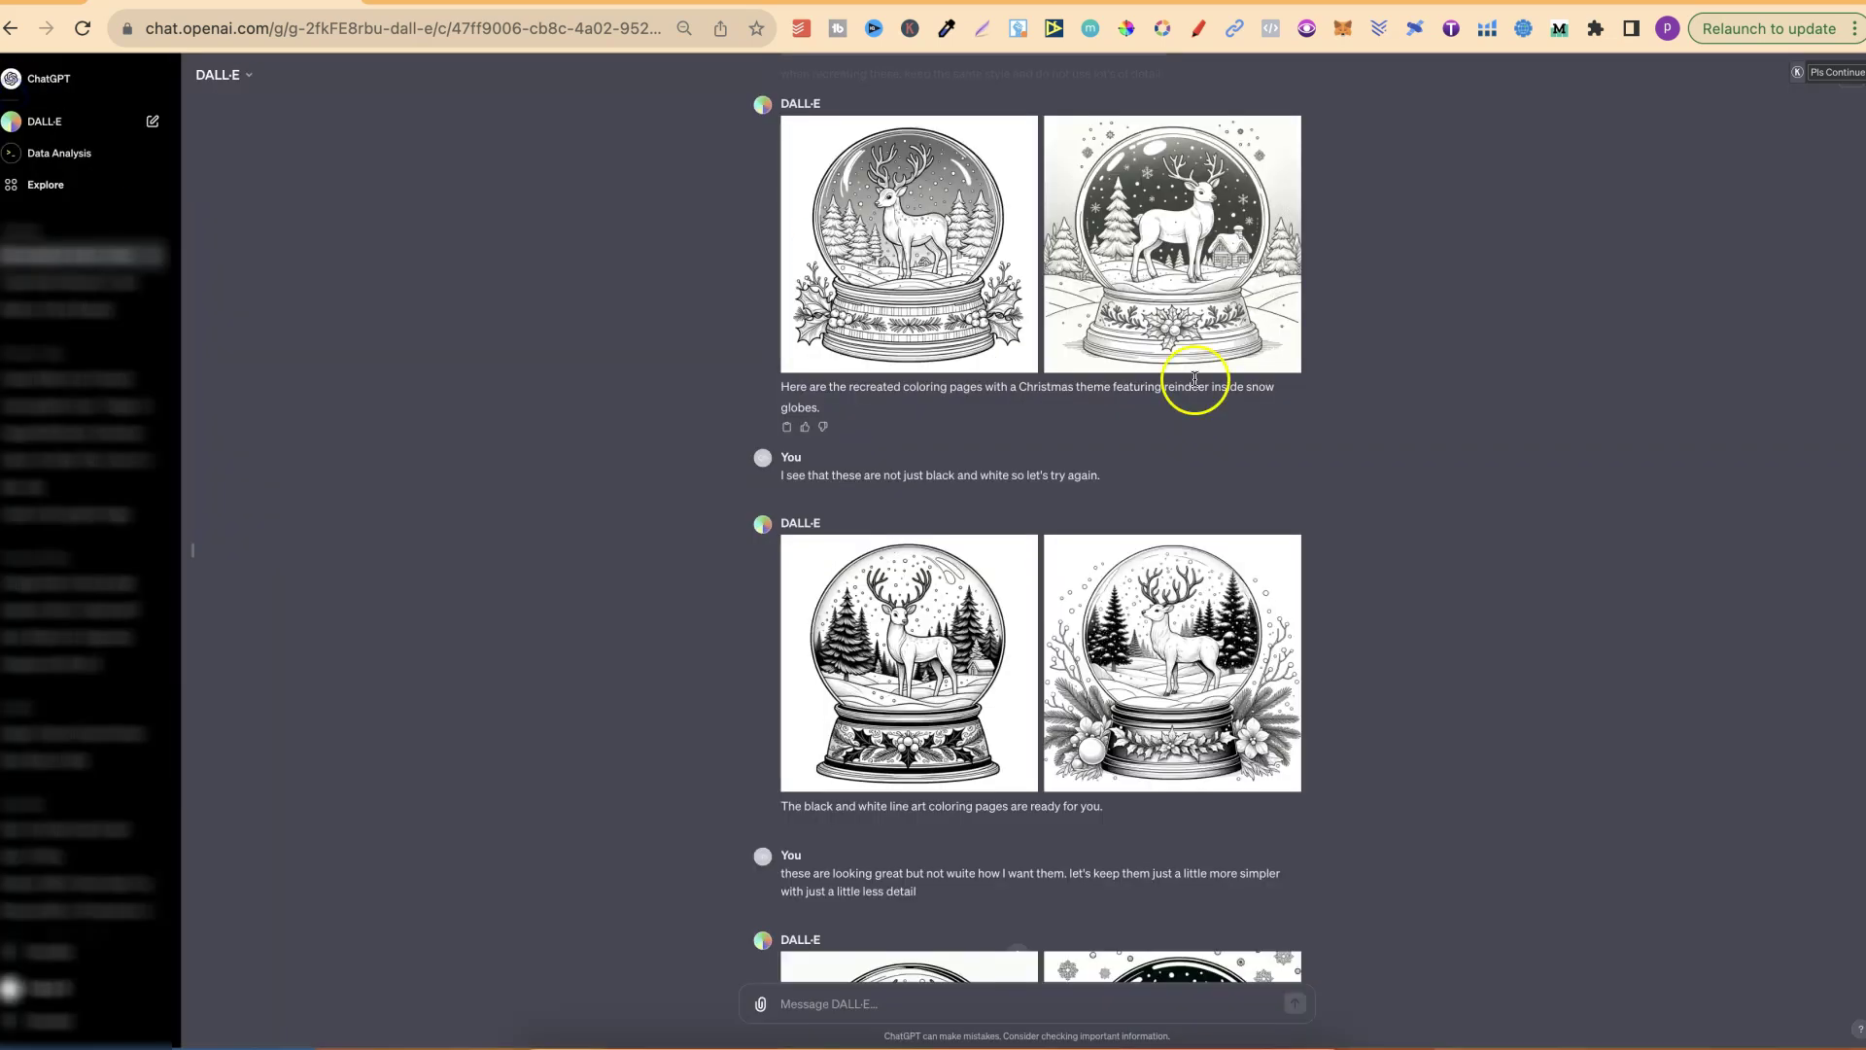
{"action": "left_click", "coordinate": [1132, 216]}
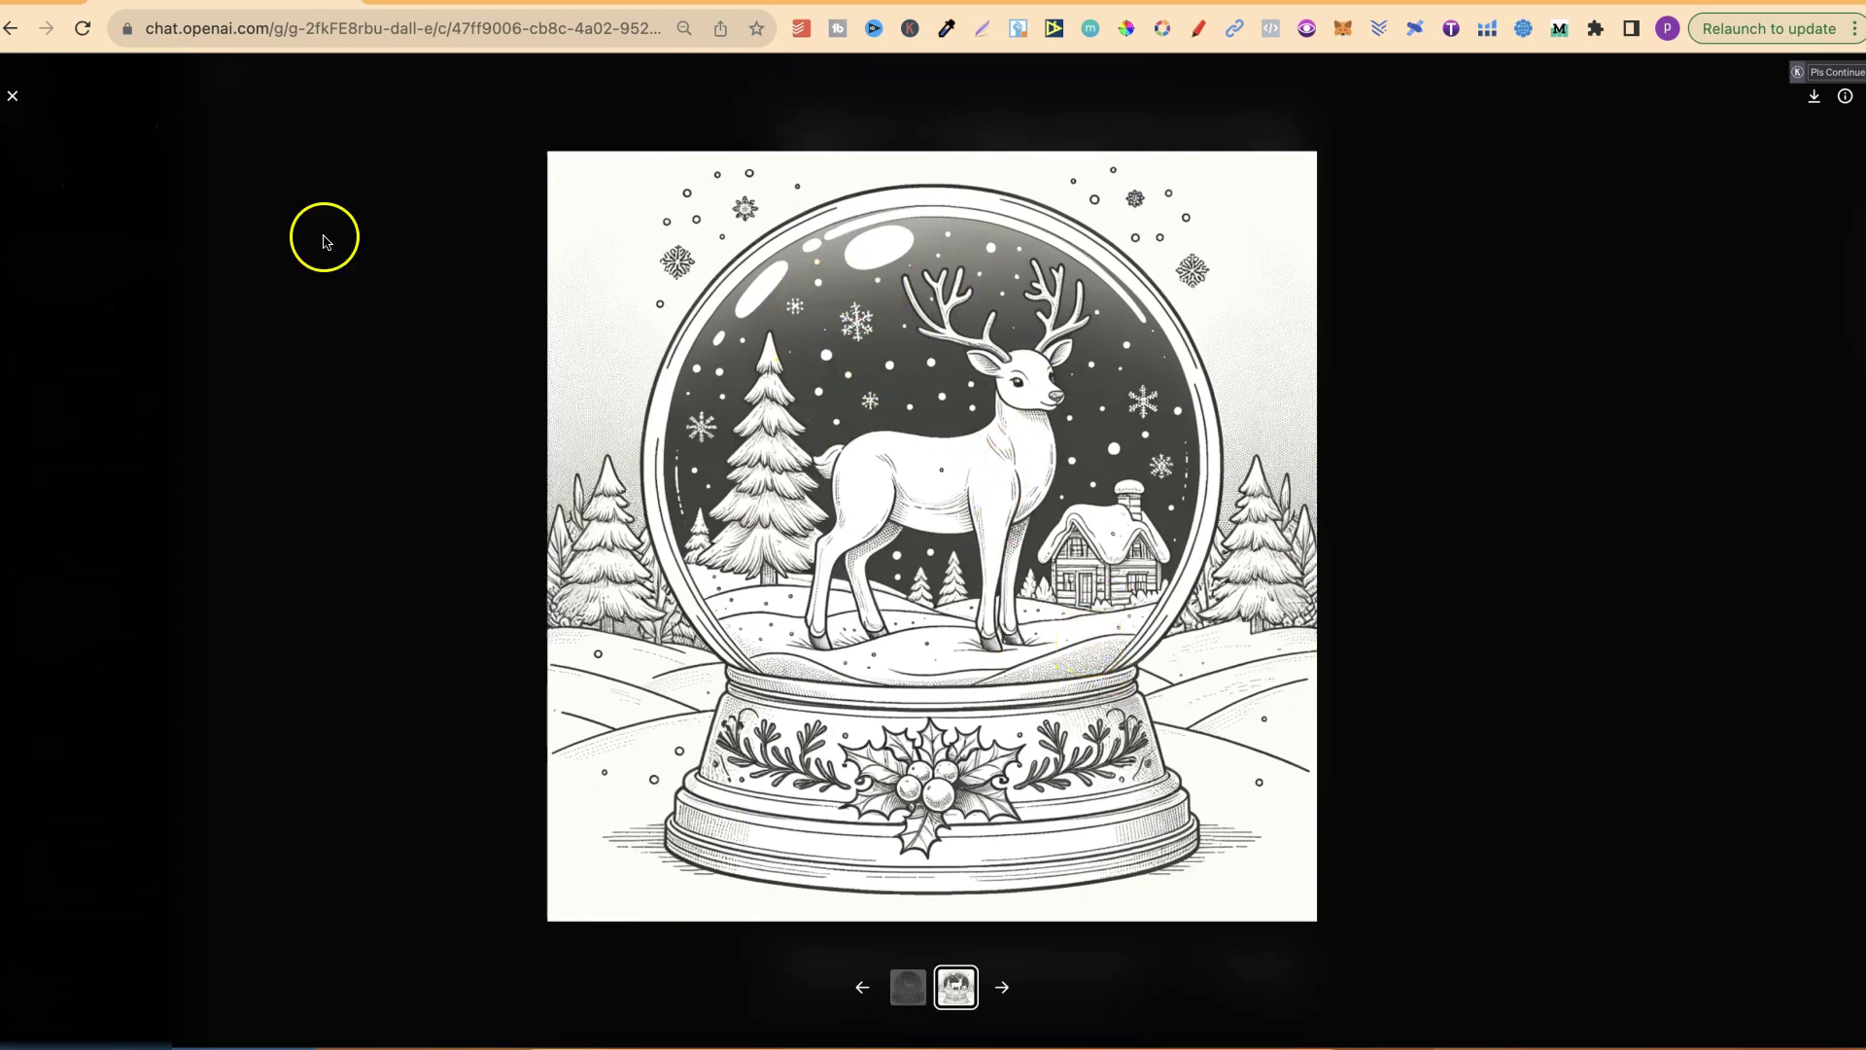
{"action": "left_click", "coordinate": [12, 95]}
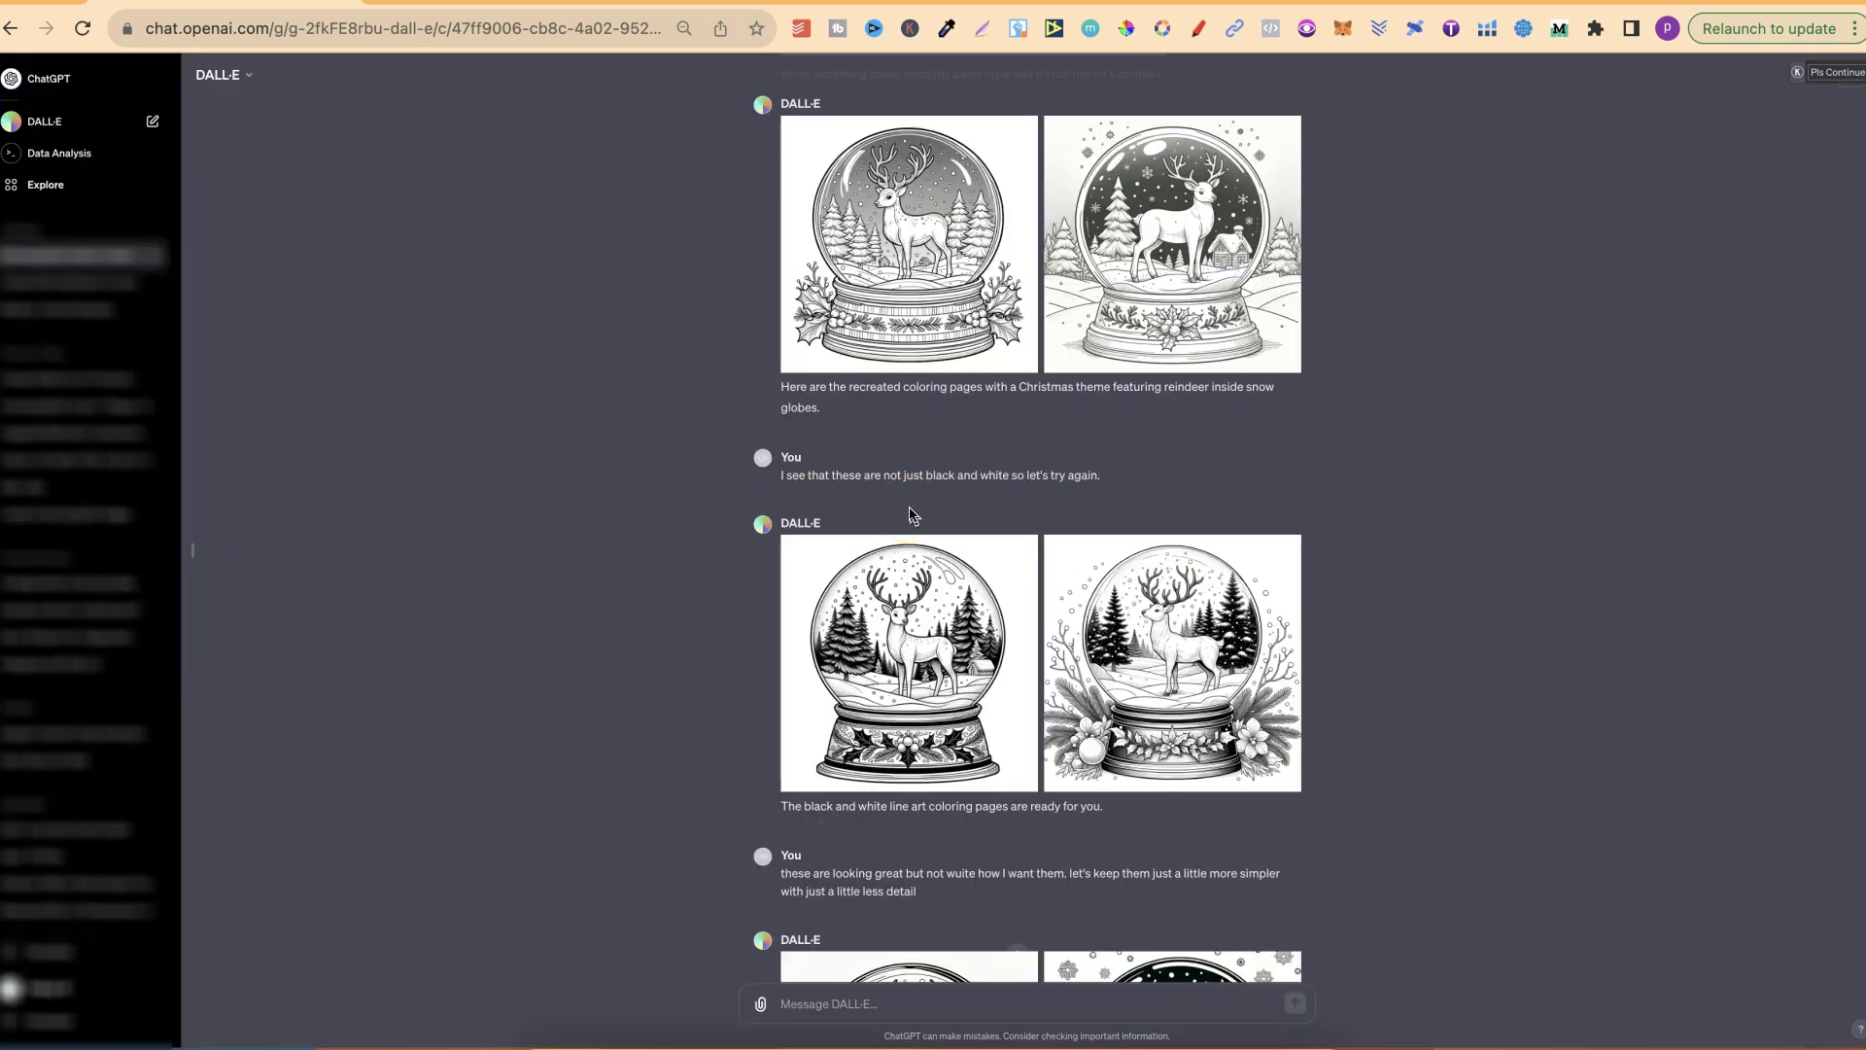
{"action": "scroll", "coordinate": [1487, 688], "scroll_direction": "down", "scroll_amount": 3}
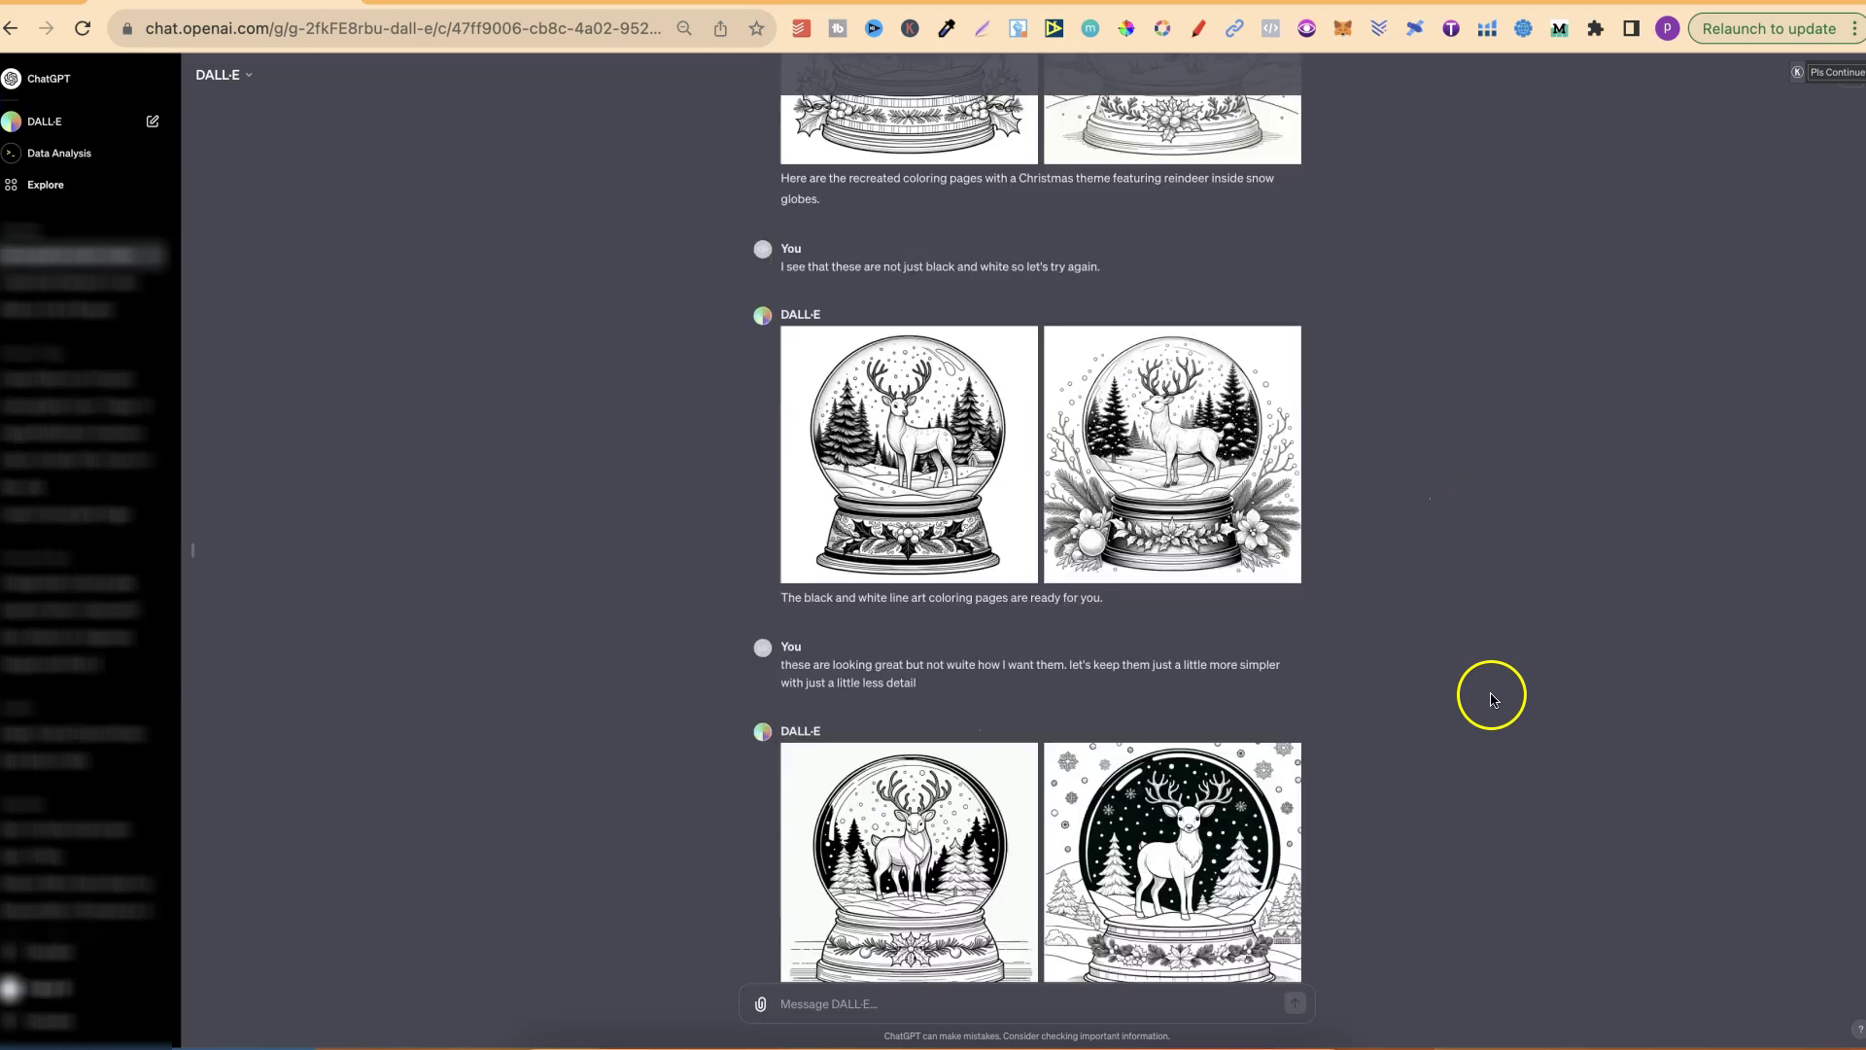
{"action": "left_click", "coordinate": [966, 442]}
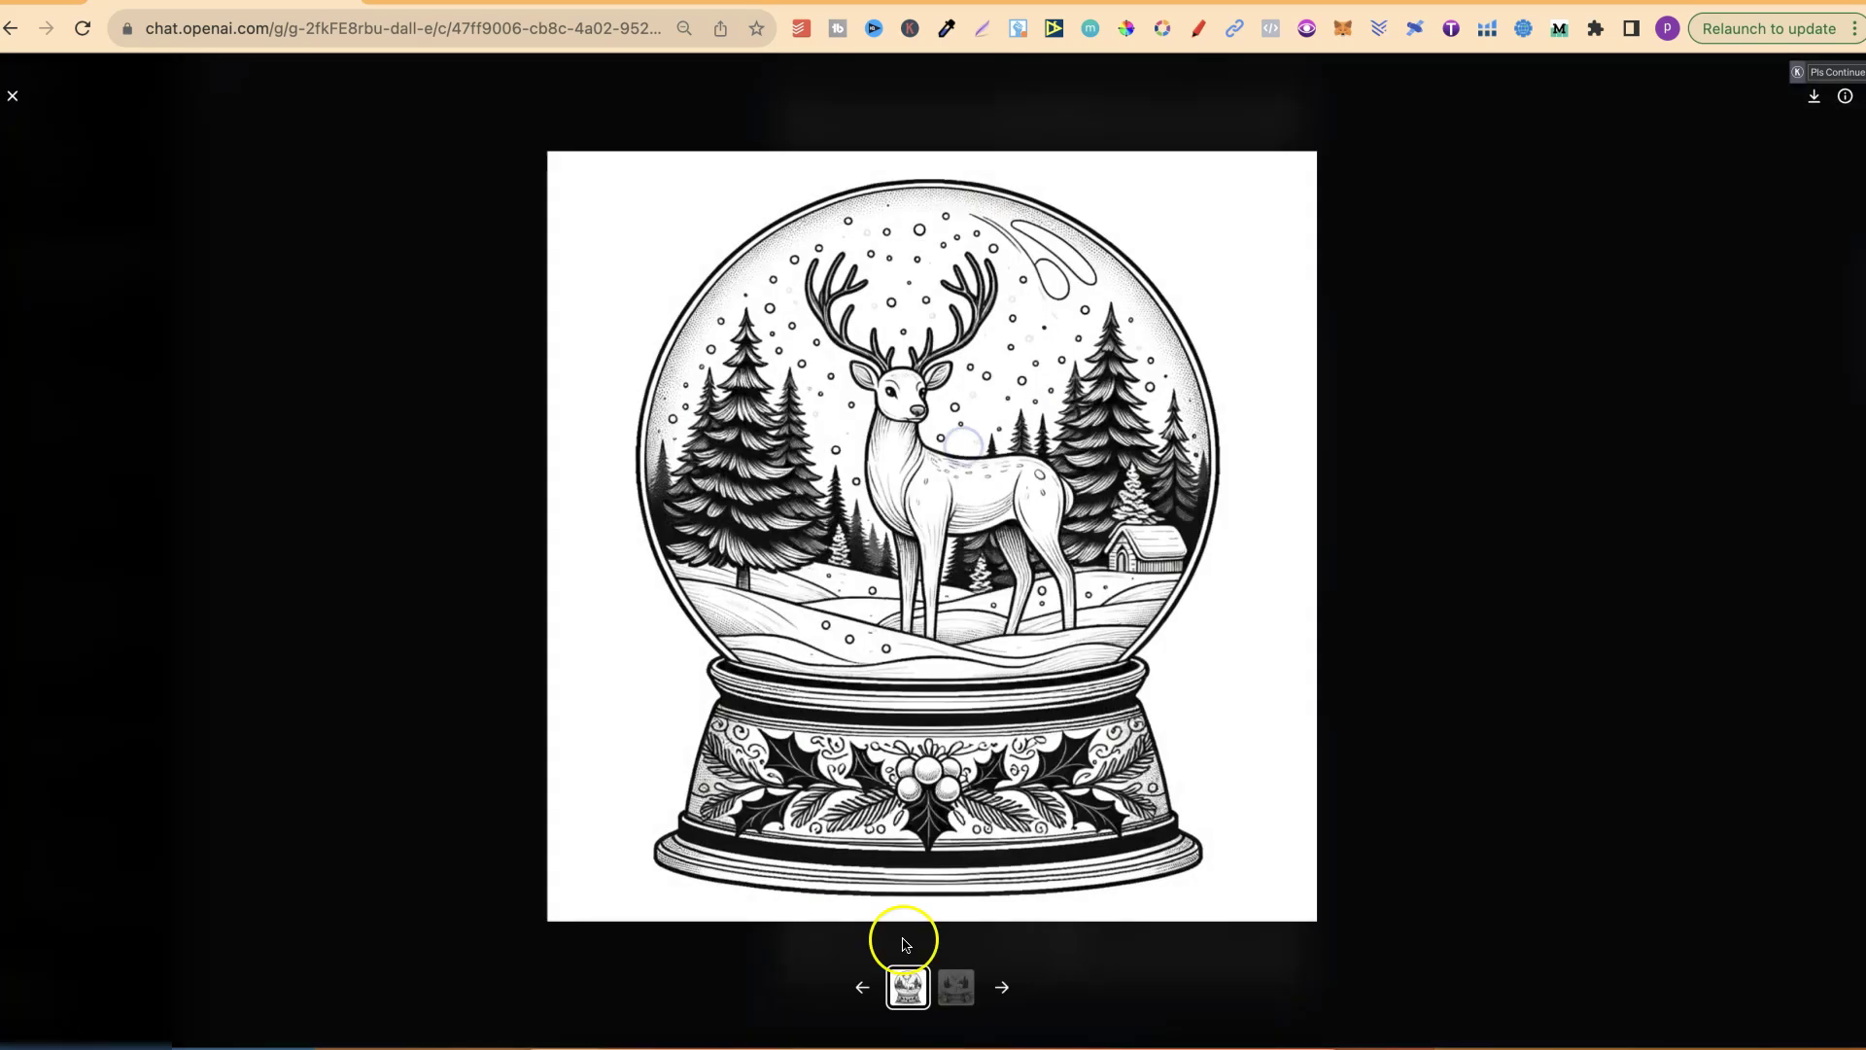
{"action": "left_click", "coordinate": [1004, 990]}
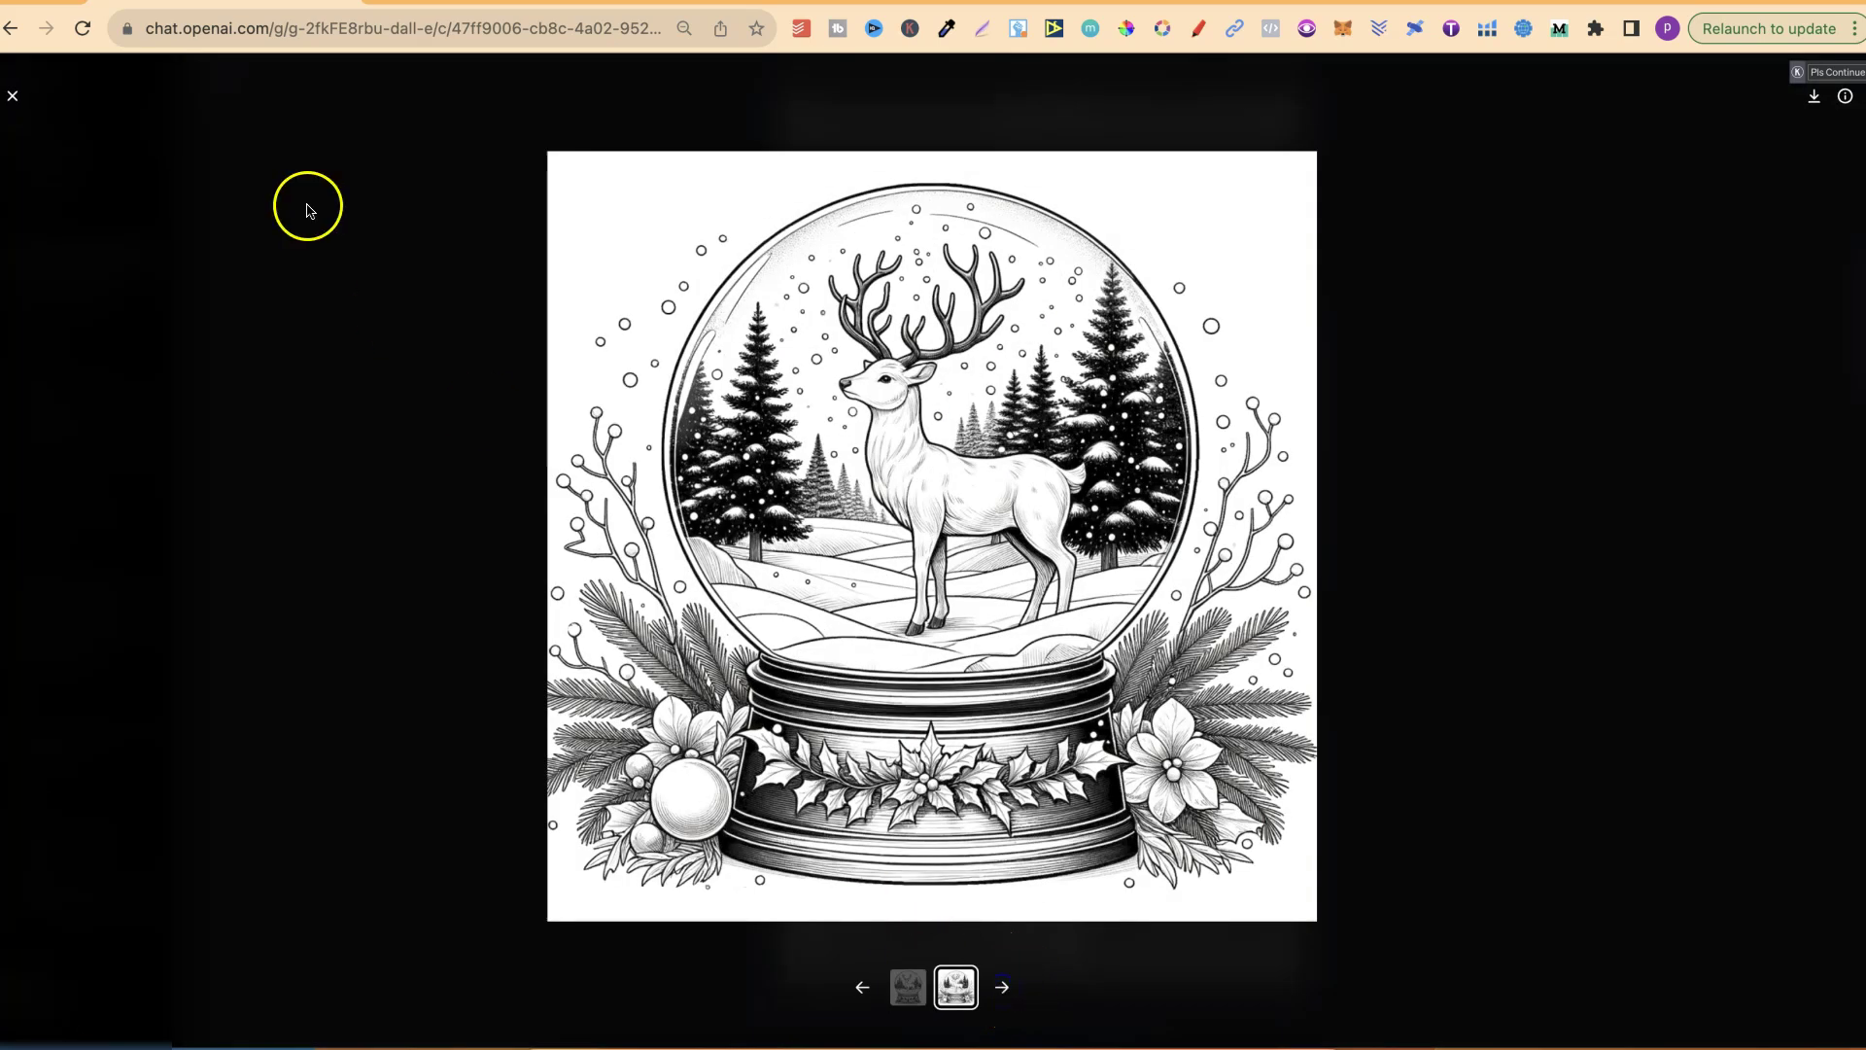
{"action": "left_click", "coordinate": [13, 95]}
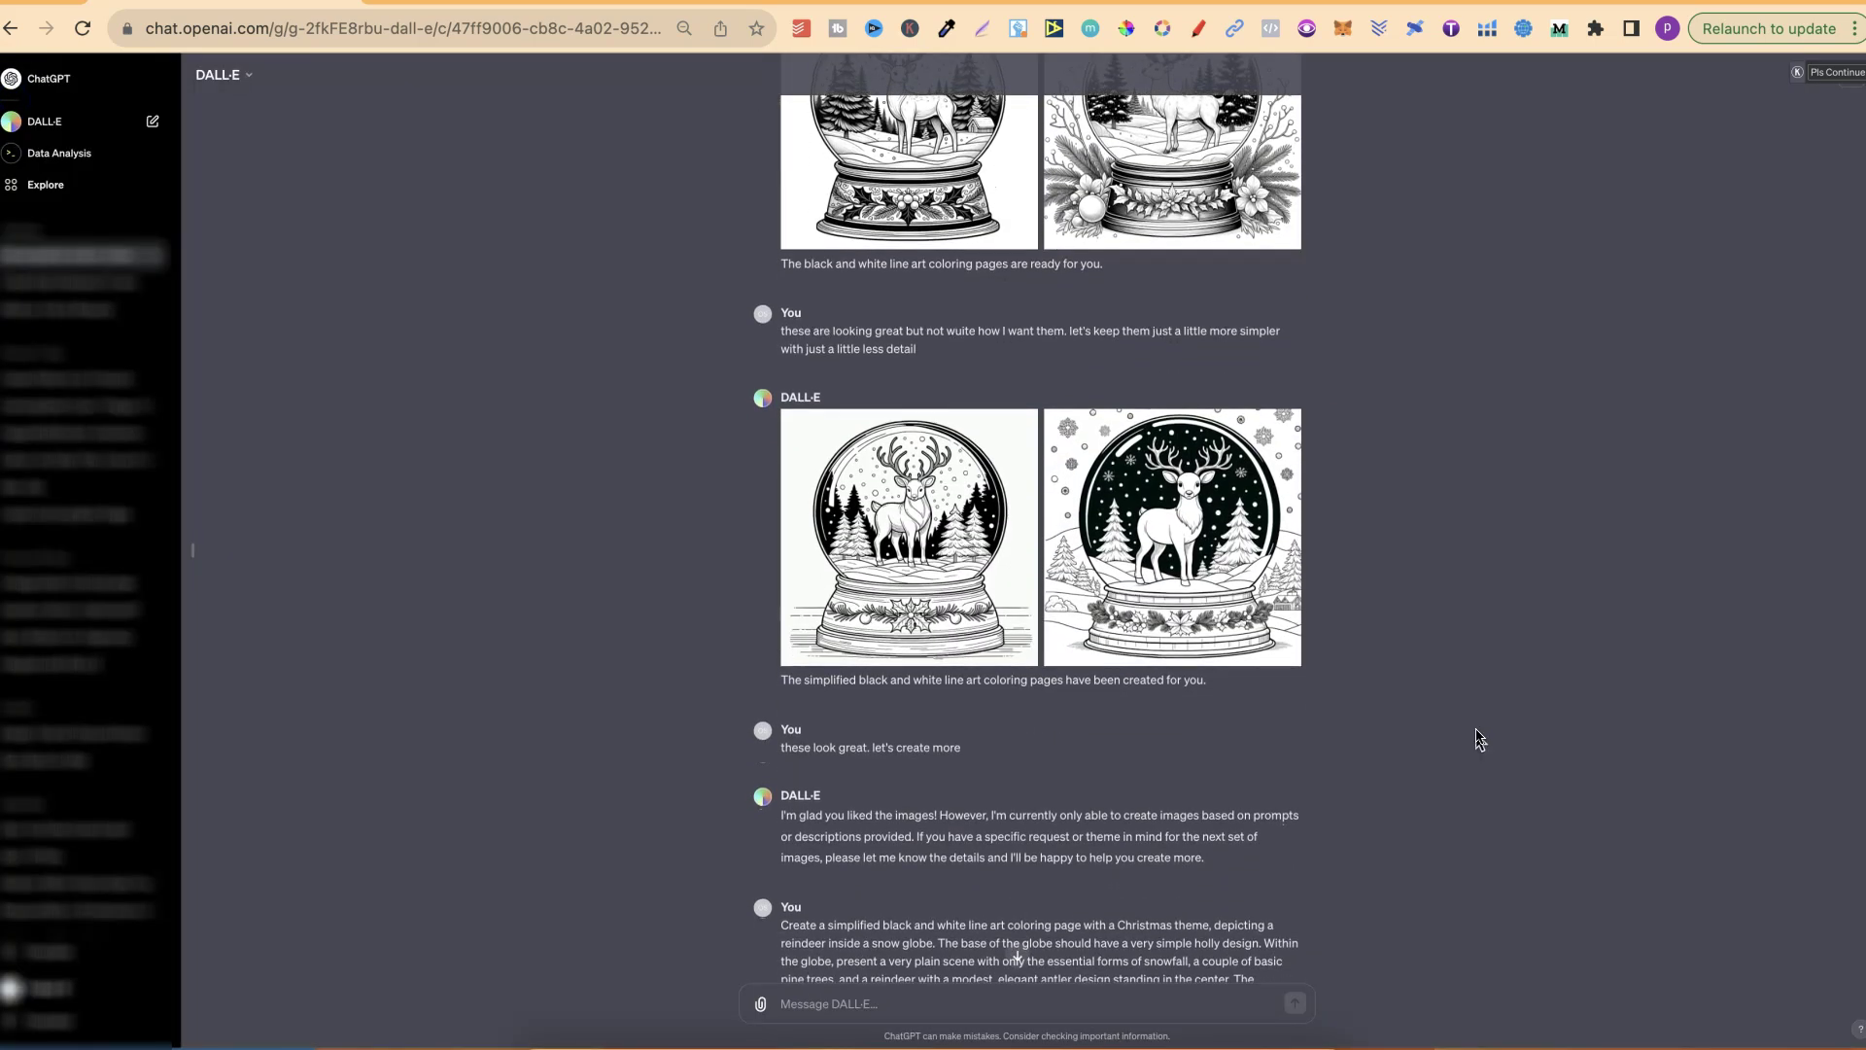
{"action": "scroll", "coordinate": [1479, 739], "scroll_direction": "down", "scroll_amount": 2}
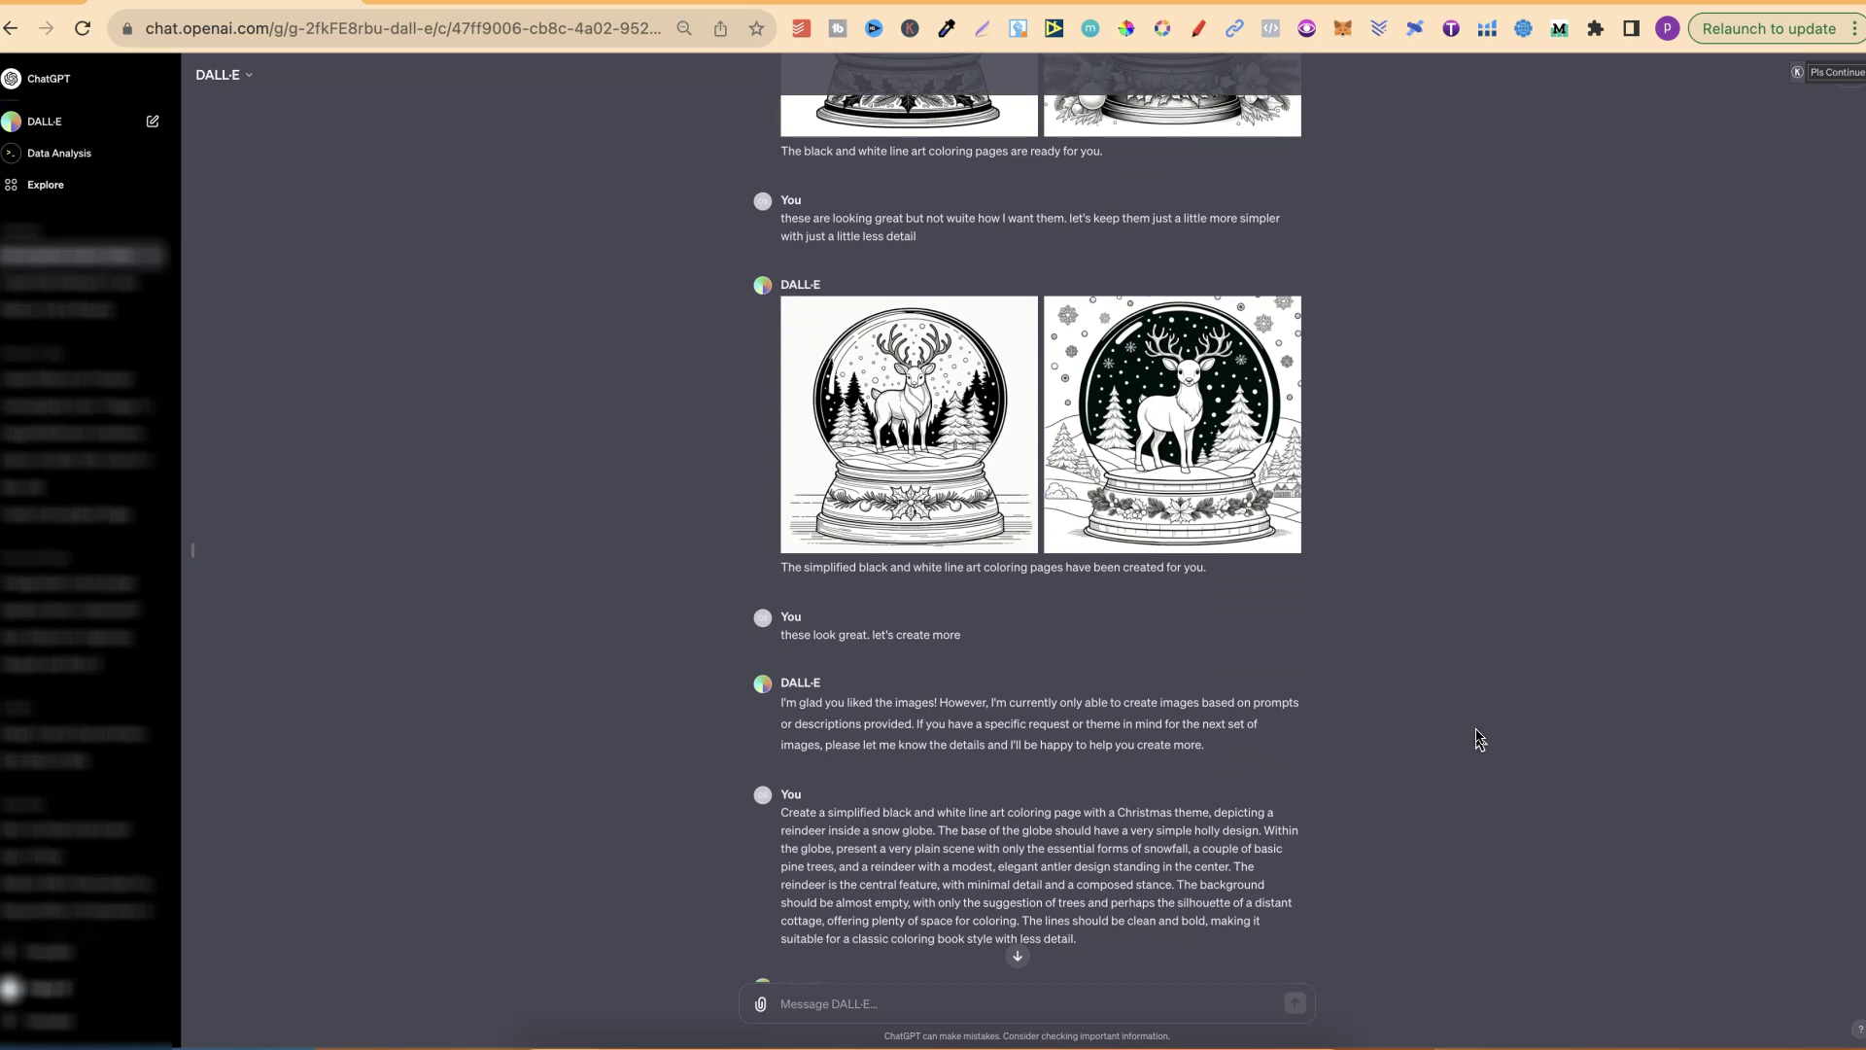
{"action": "scroll", "coordinate": [1479, 740], "scroll_direction": "down", "scroll_amount": 2}
{"action": "left_click", "coordinate": [914, 318]}
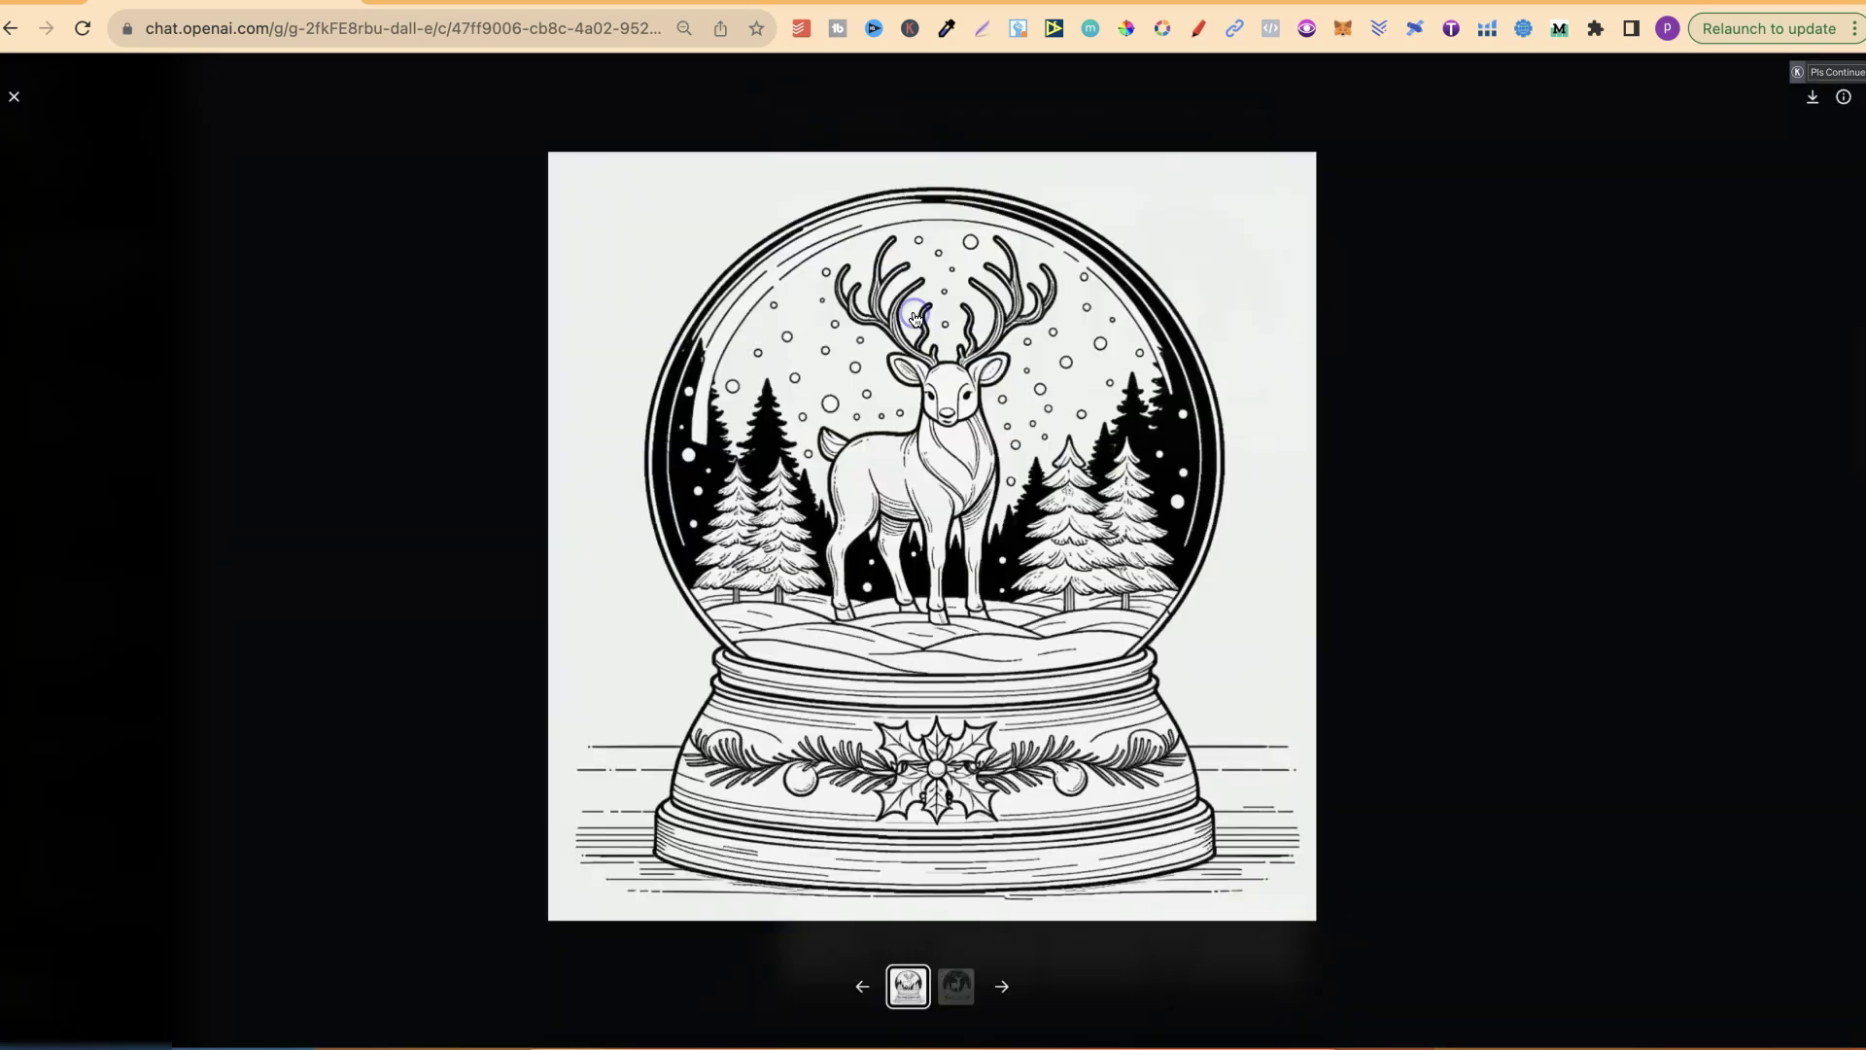
{"action": "left_click", "coordinate": [1120, 625]}
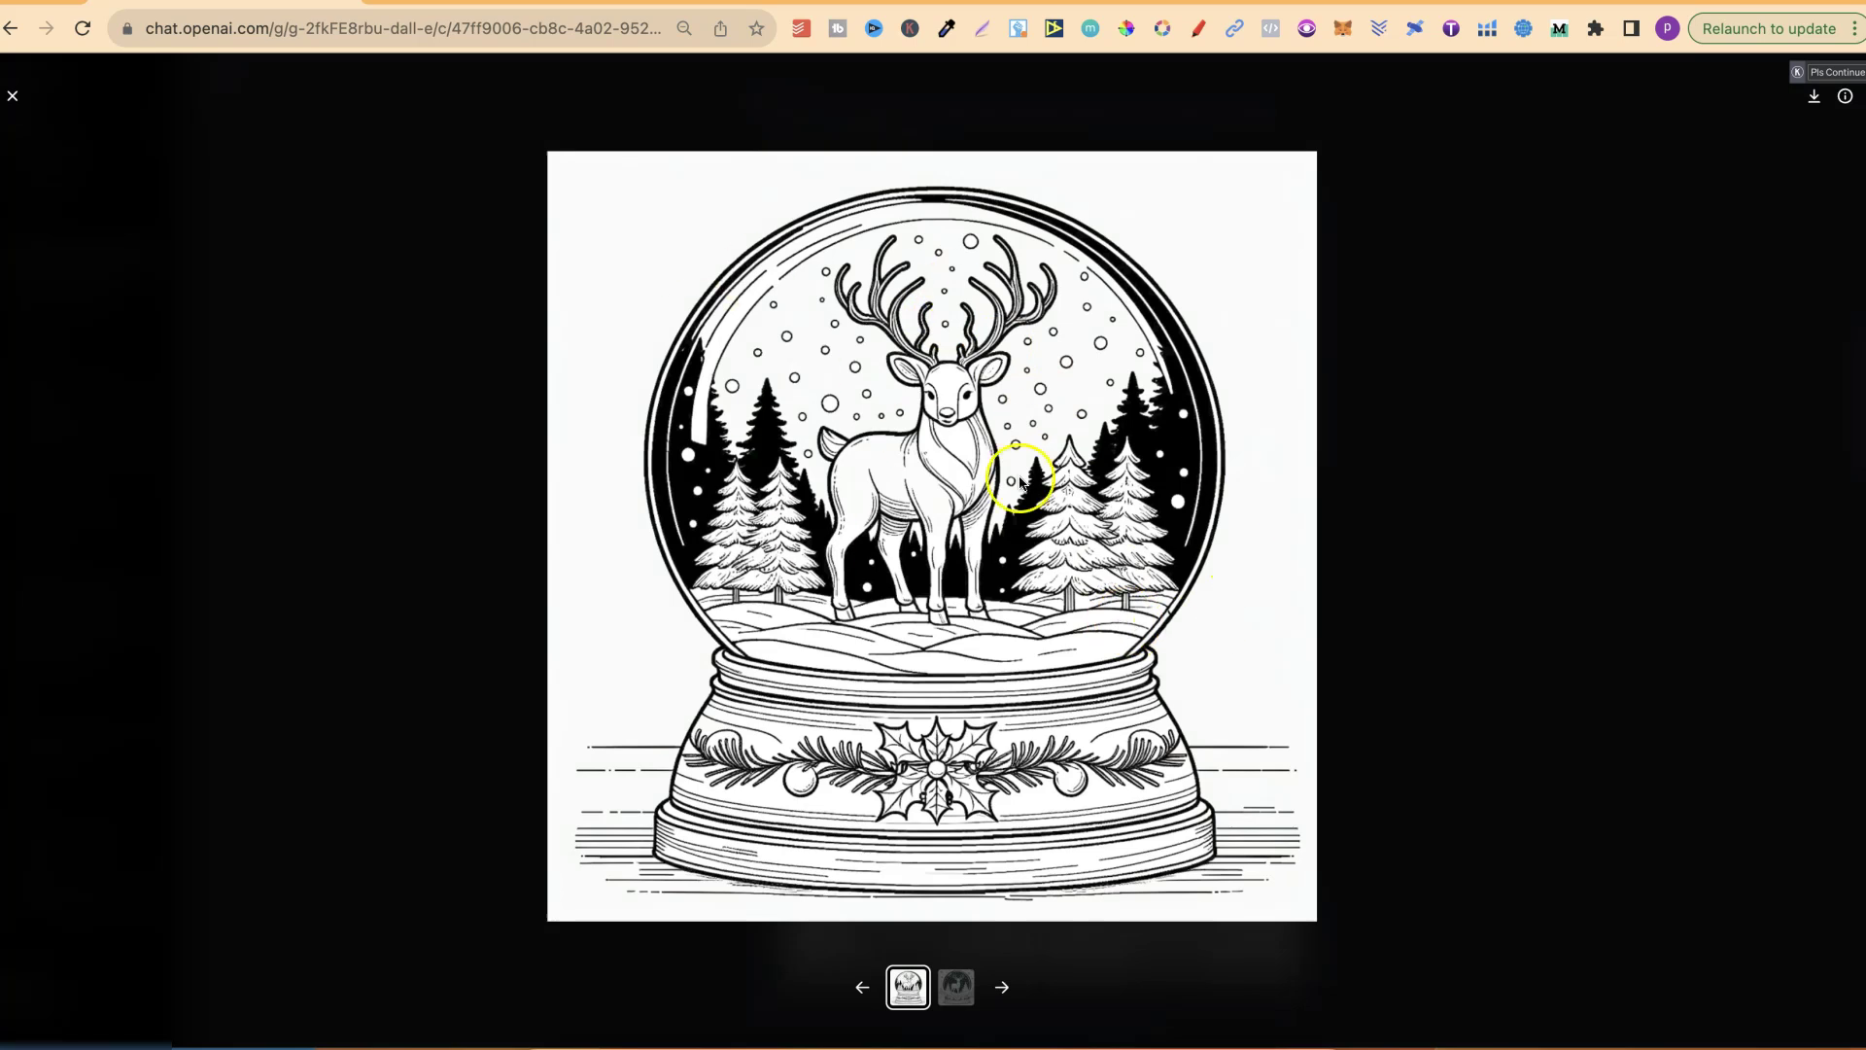
{"action": "left_click", "coordinate": [1003, 987]}
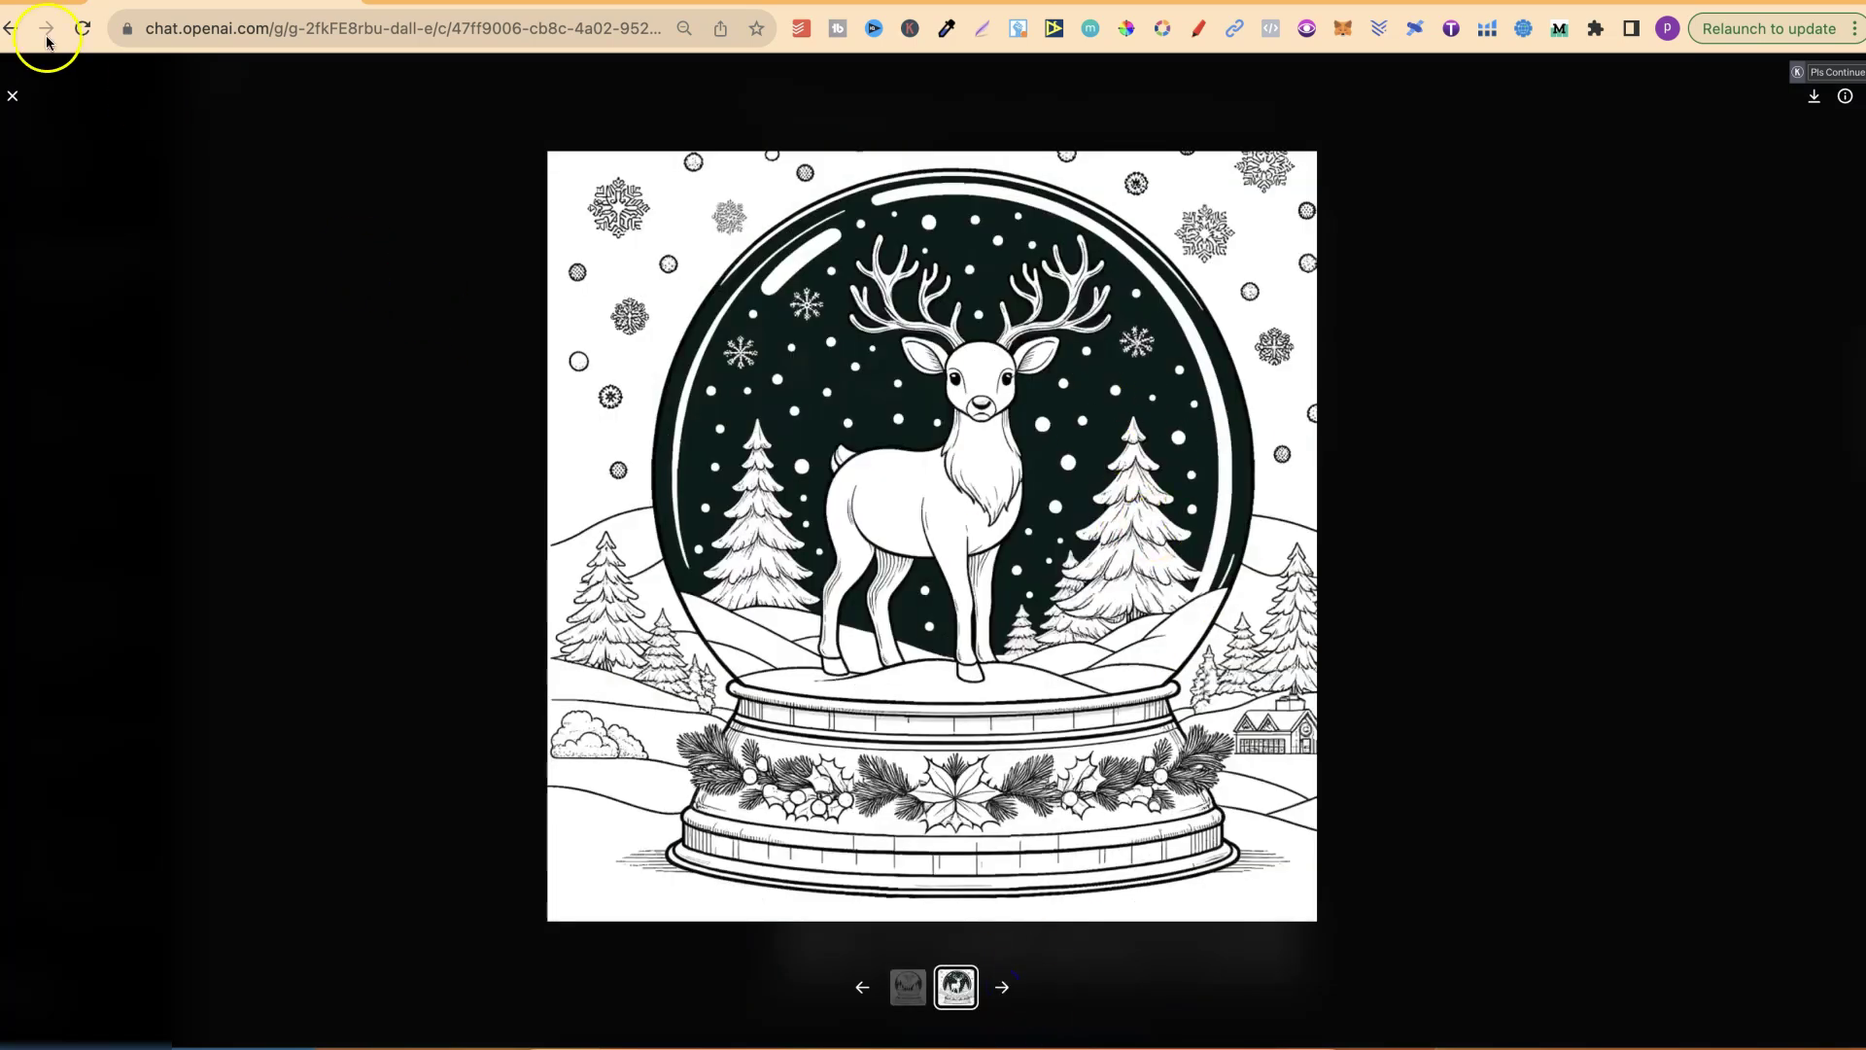
{"action": "left_click", "coordinate": [14, 95]}
Scroll down and highlight DALL-E's reply text about the recreated snow-globe pages
{"action": "scroll", "coordinate": [1509, 518], "scroll_direction": "down", "scroll_amount": 3}
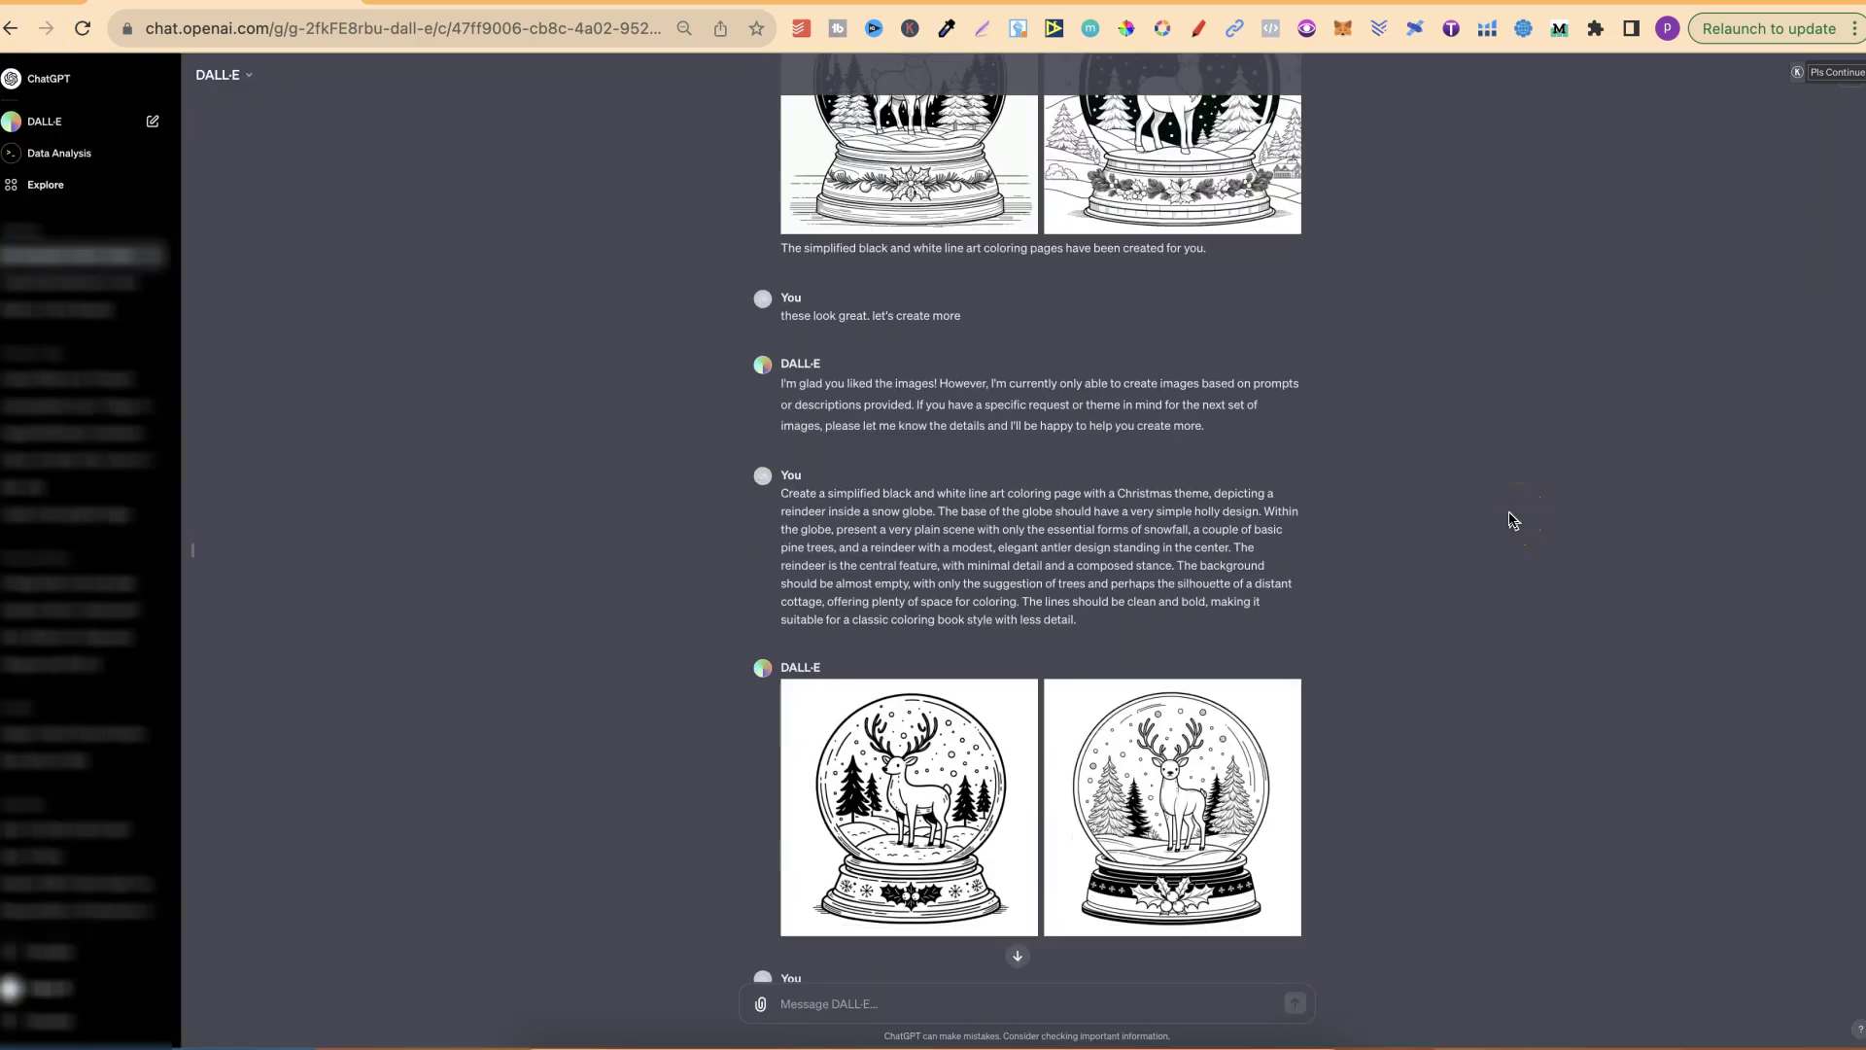
{"action": "scroll", "coordinate": [1509, 518], "scroll_direction": "down", "scroll_amount": 2}
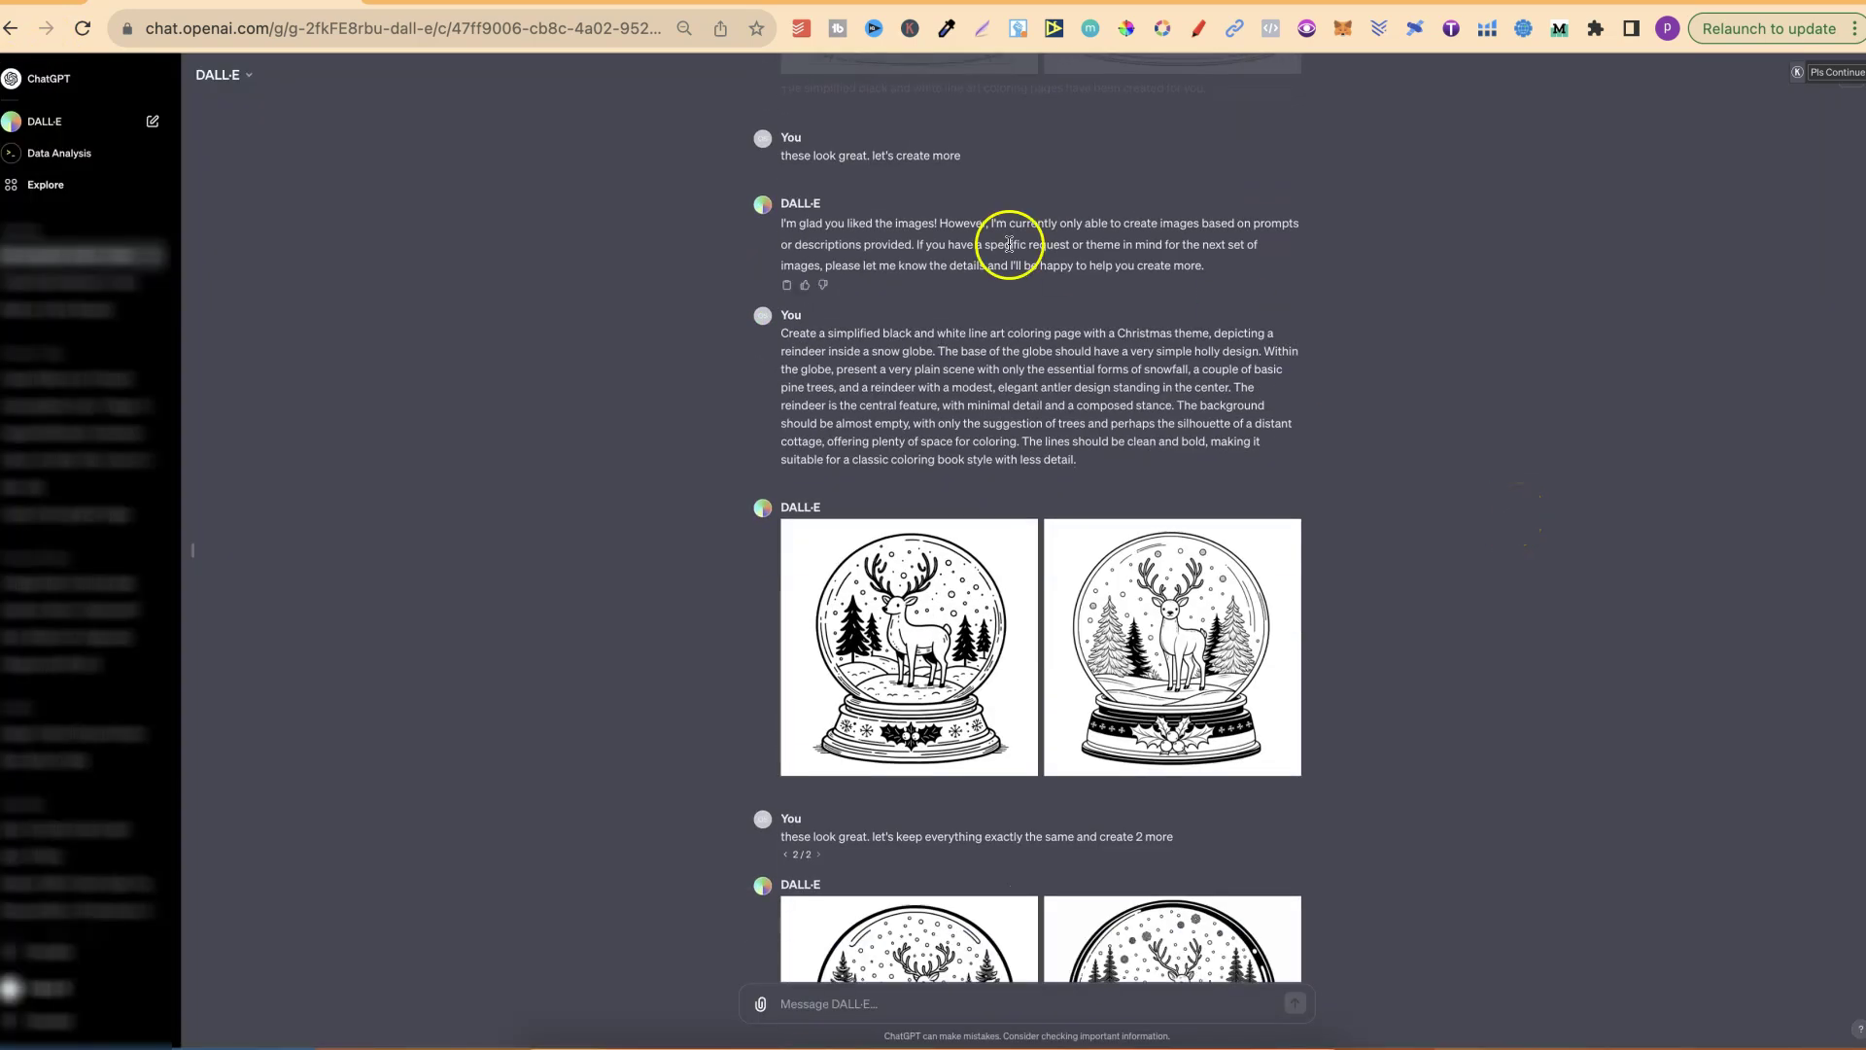
{"action": "left_click_drag", "start_coordinate": [1204, 264], "coordinate": [892, 229]}
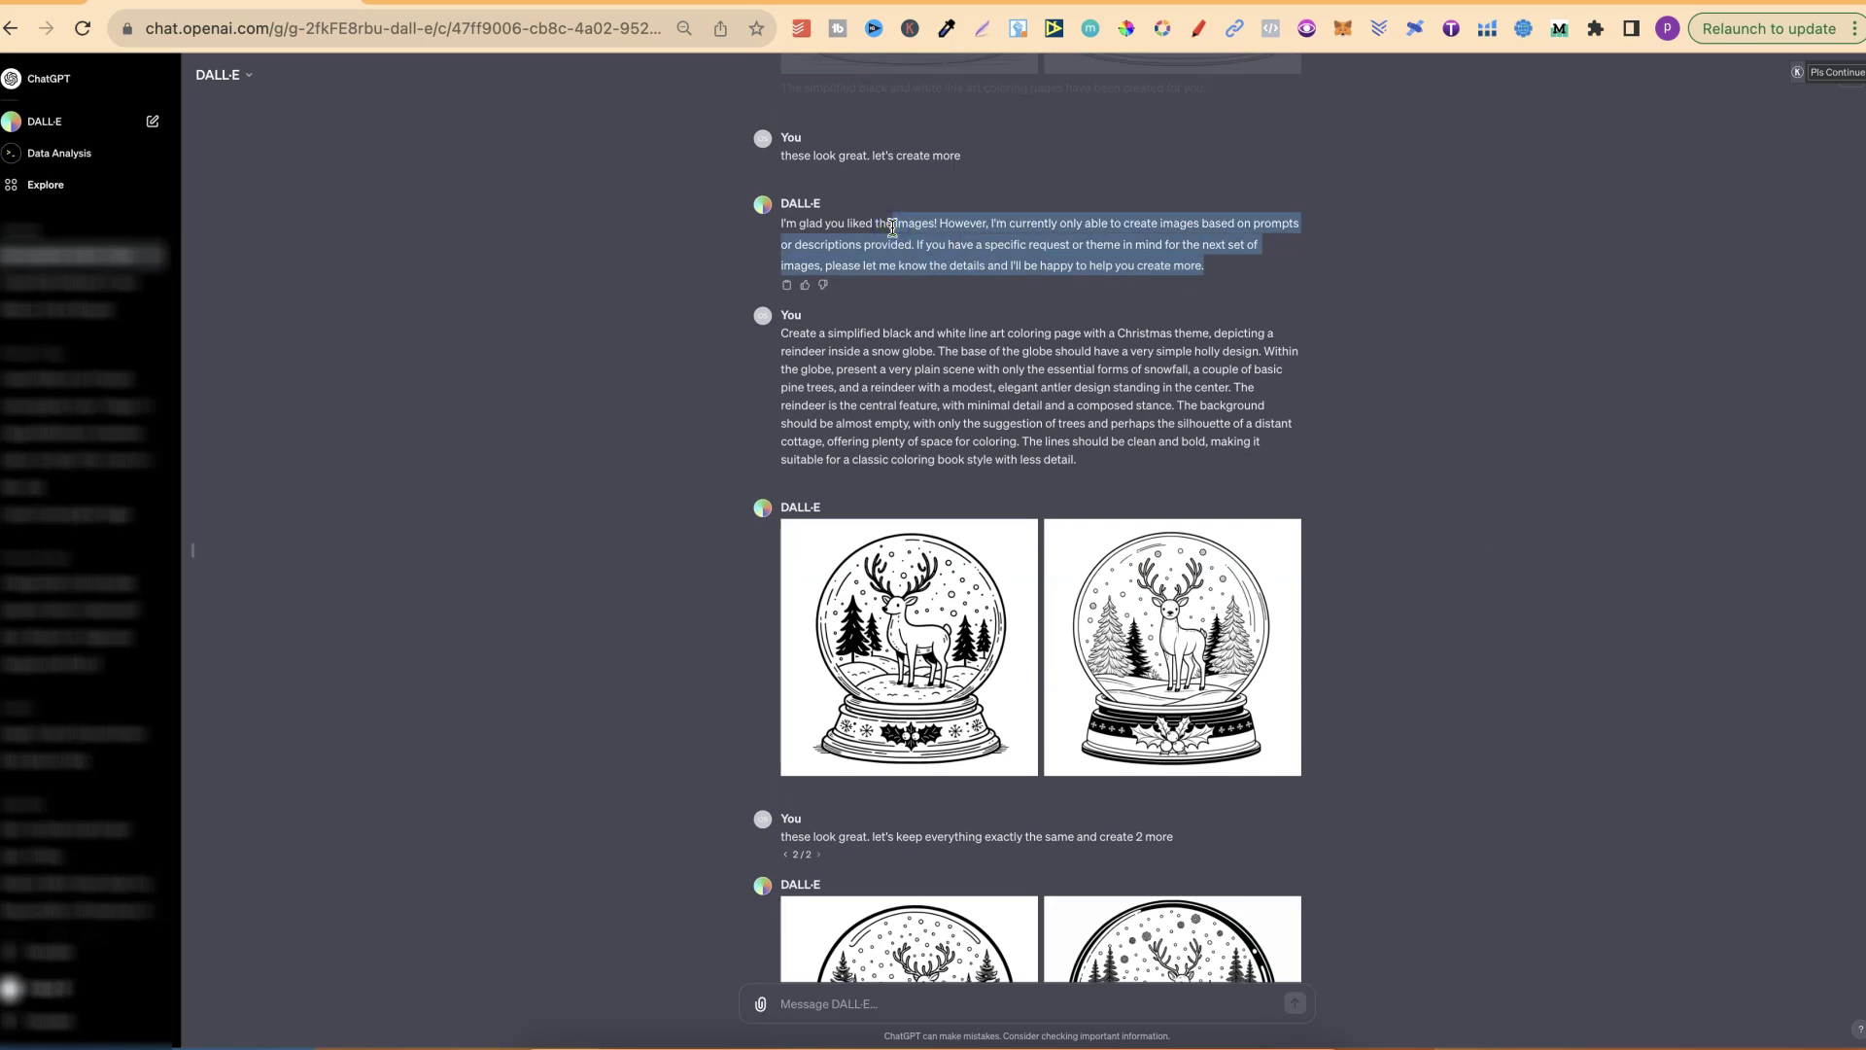
{"action": "scroll", "coordinate": [1075, 350], "scroll_direction": "up", "scroll_amount": 6}
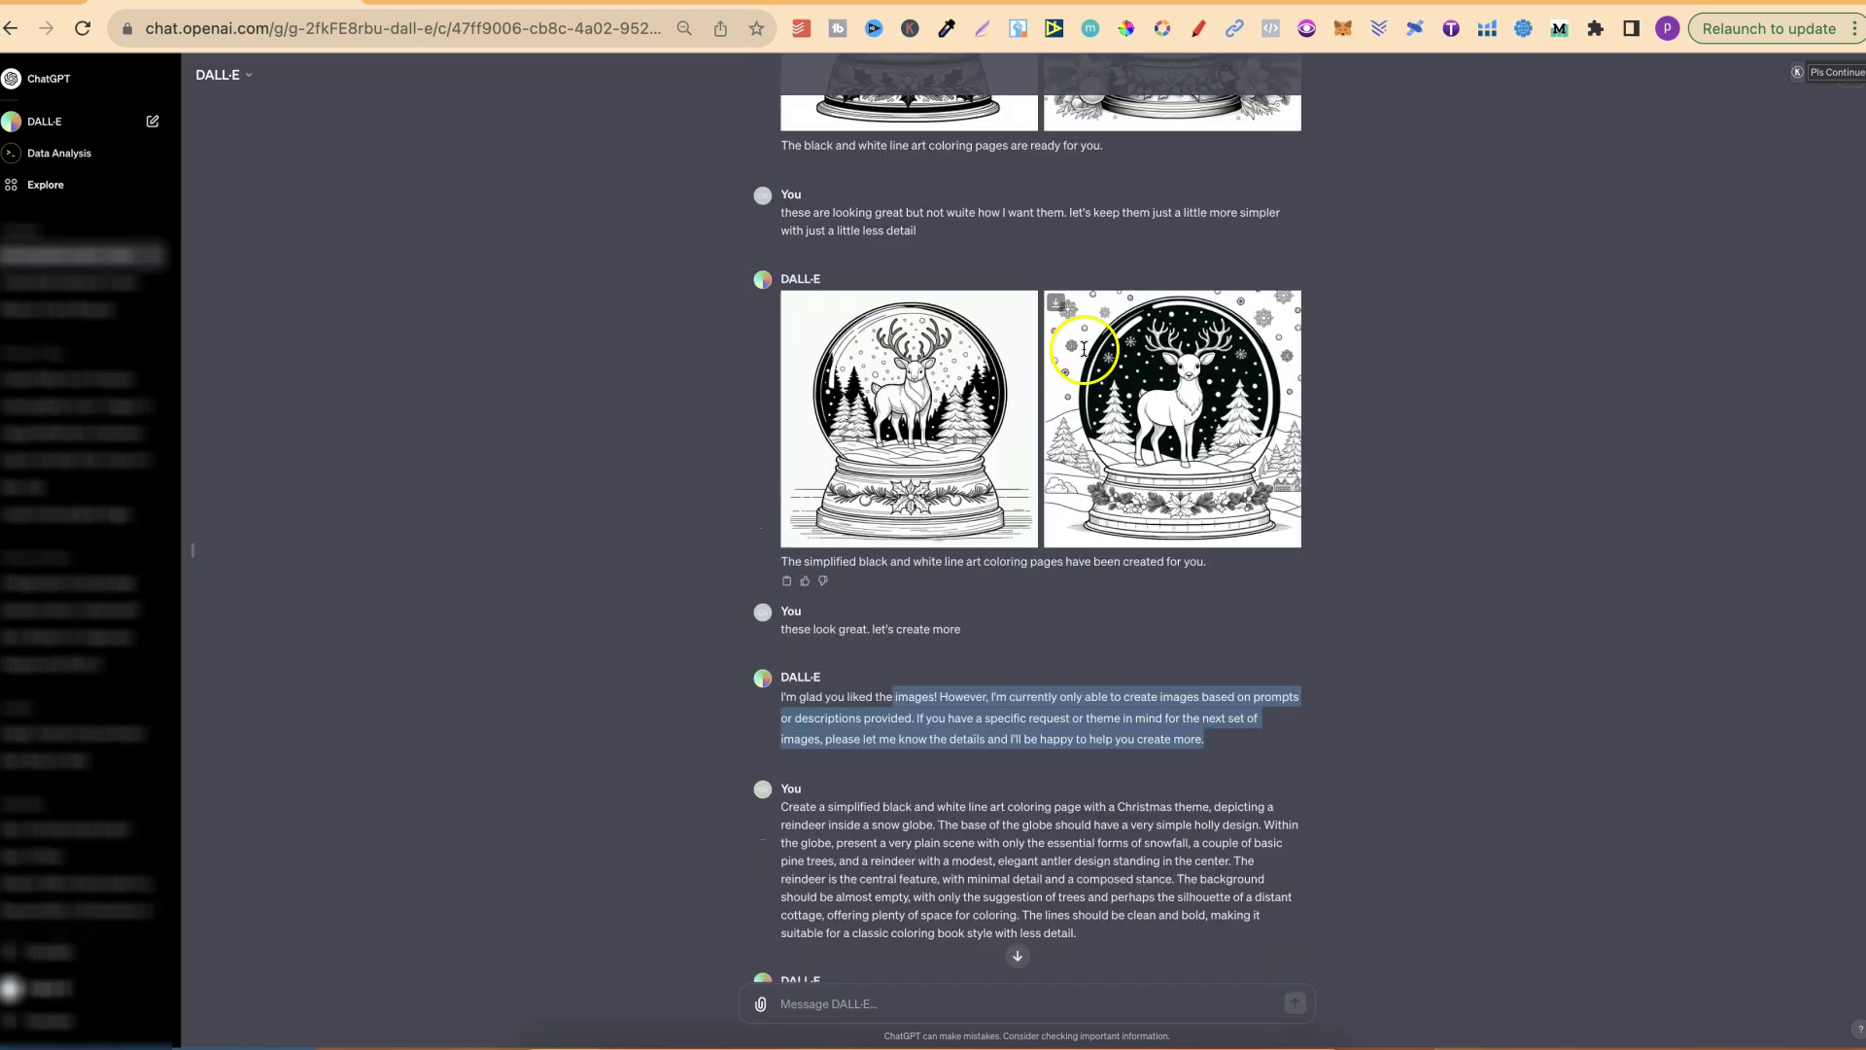
Copy the generation prompt of the dark-background snow-globe image, then close the enlarged view
{"action": "left_click", "coordinate": [1201, 388]}
{"action": "left_click", "coordinate": [1124, 504]}
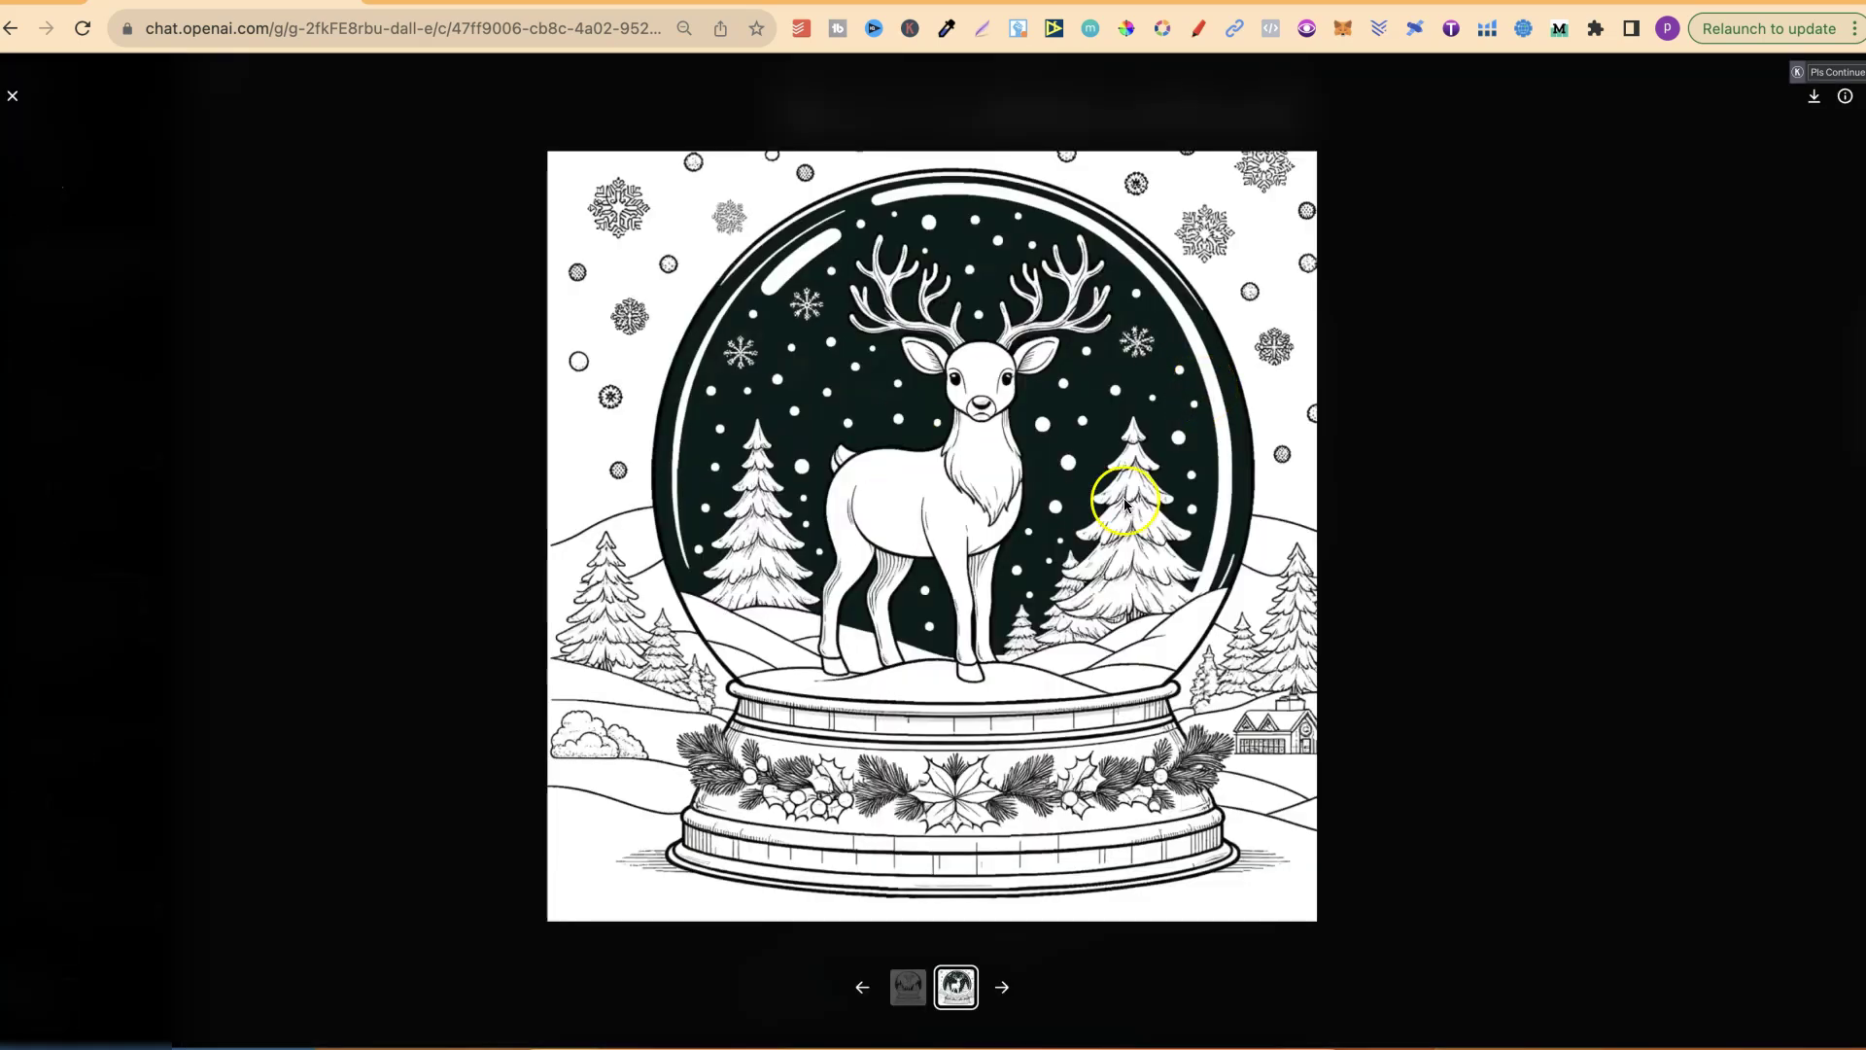
{"action": "left_click", "coordinate": [1845, 96]}
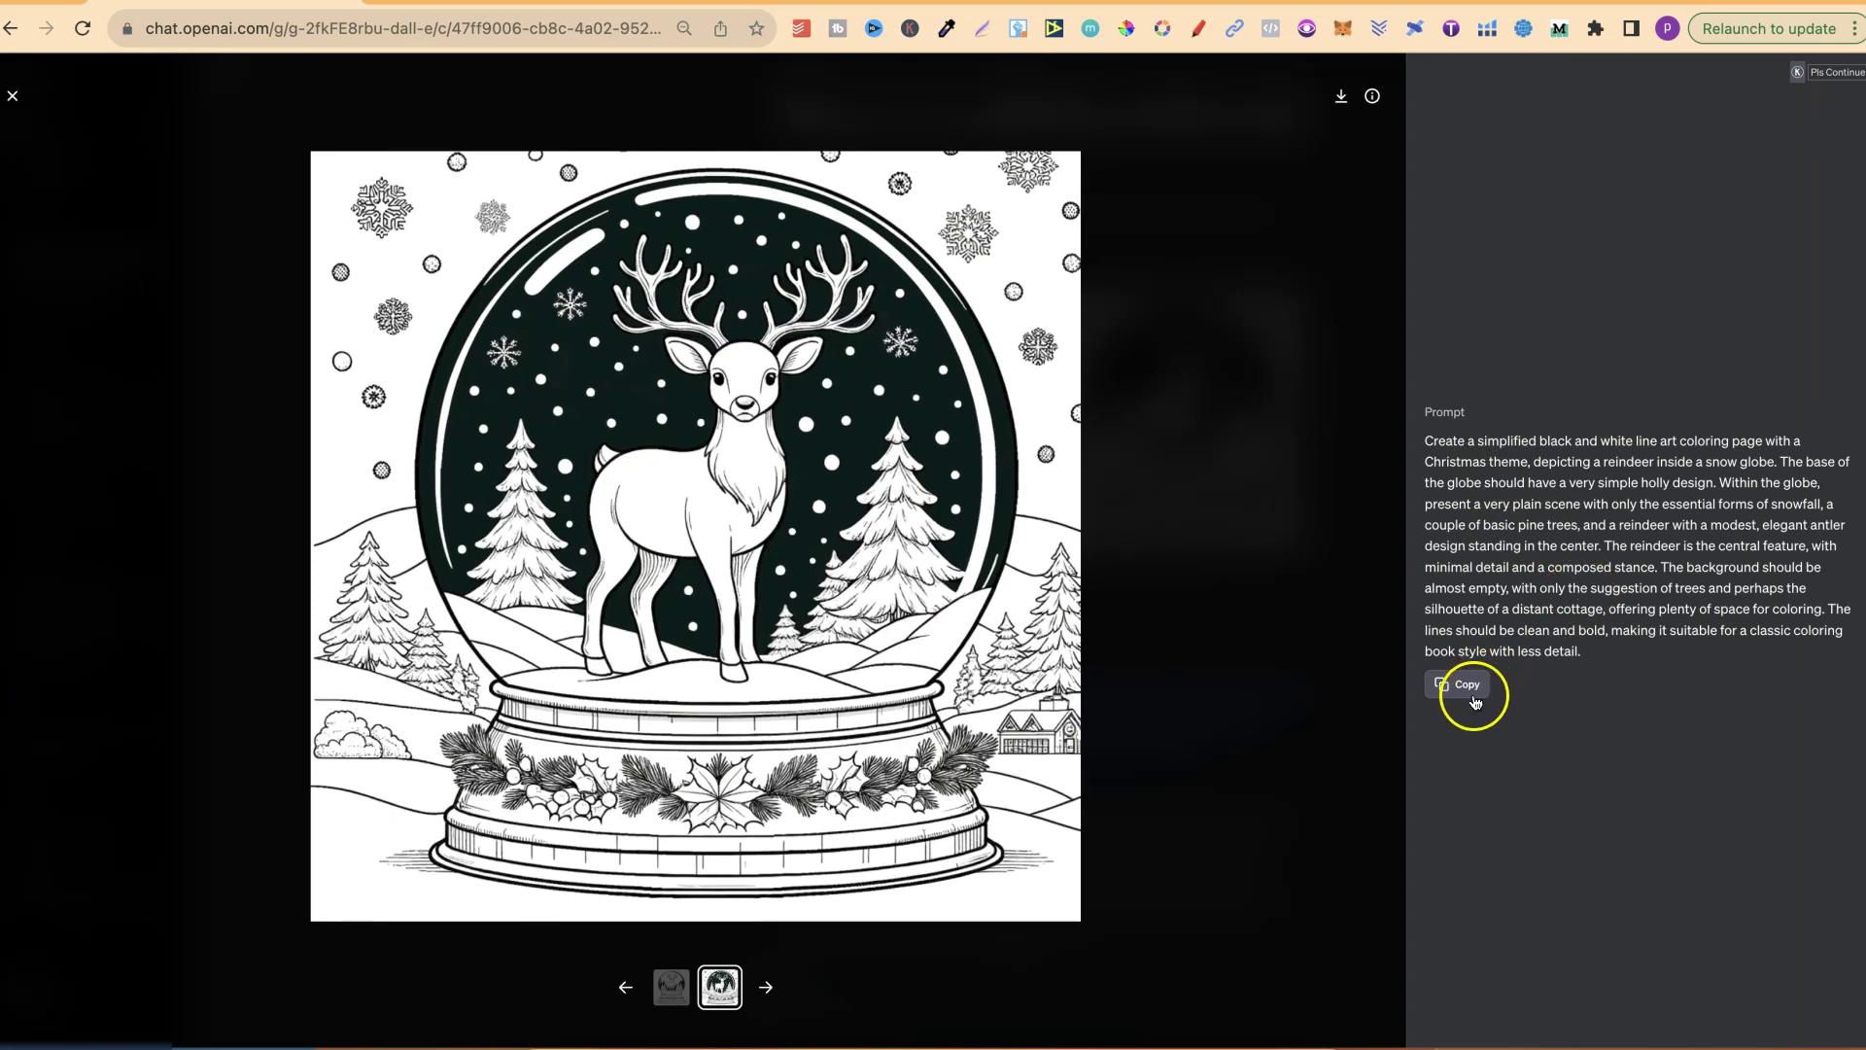
{"action": "left_click", "coordinate": [1470, 690]}
{"action": "left_click", "coordinate": [12, 95]}
{"action": "scroll", "coordinate": [1383, 654], "scroll_direction": "down", "scroll_amount": 4}
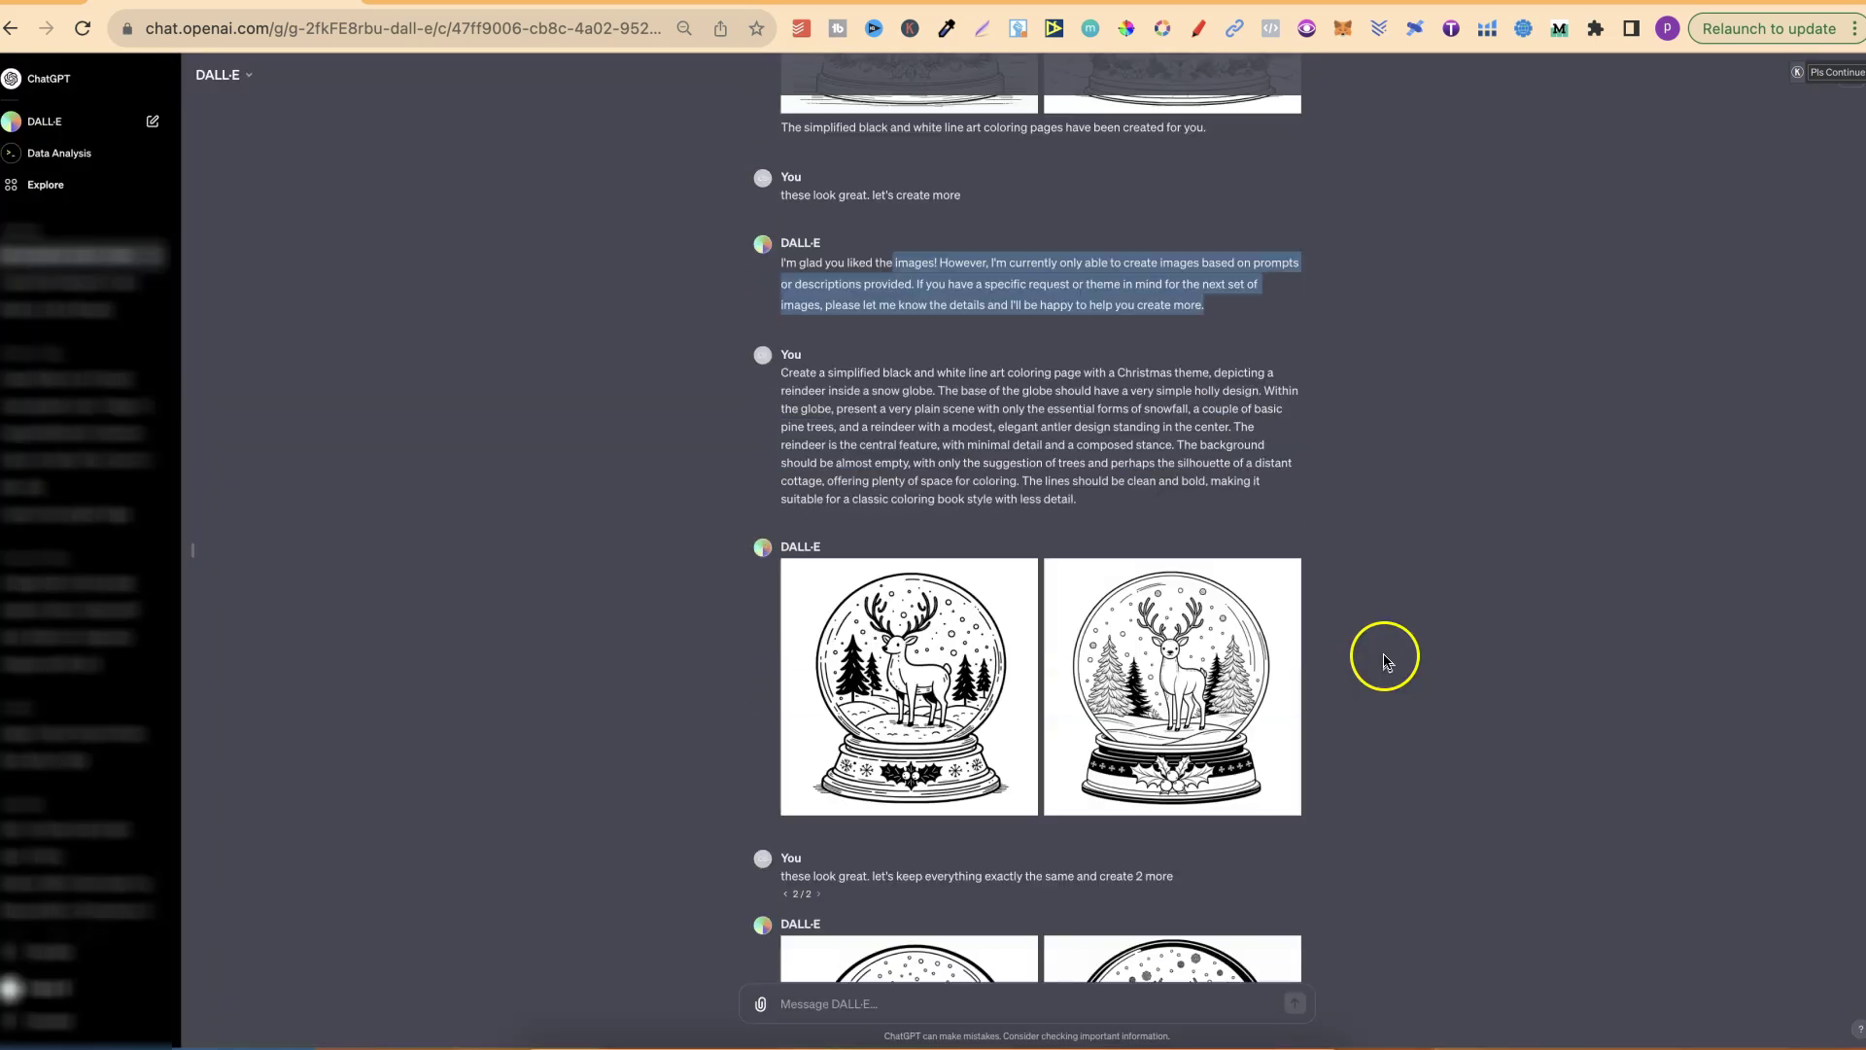
Scroll down the chat to the bright Christmas-coloured covers and decorated globe pair
{"action": "scroll", "coordinate": [1445, 645], "scroll_direction": "down", "scroll_amount": 3}
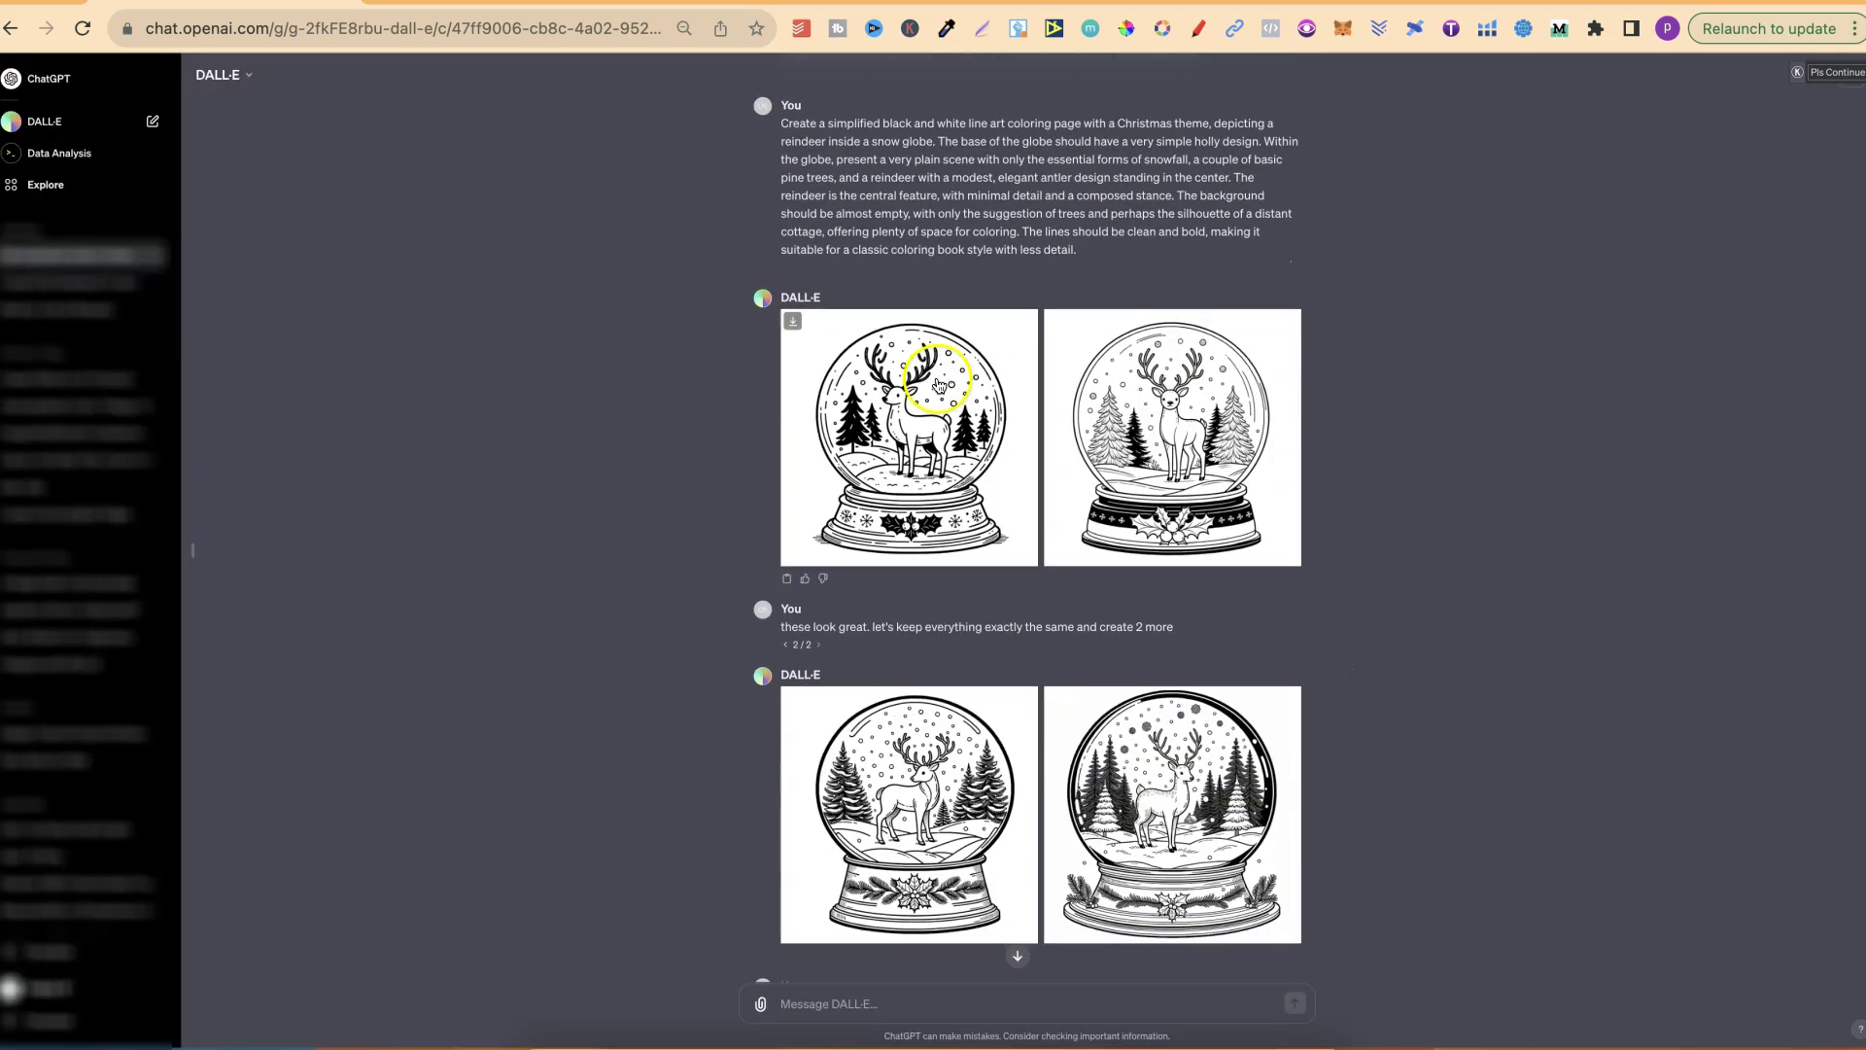
{"action": "scroll", "coordinate": [1454, 604], "scroll_direction": "down", "scroll_amount": 3}
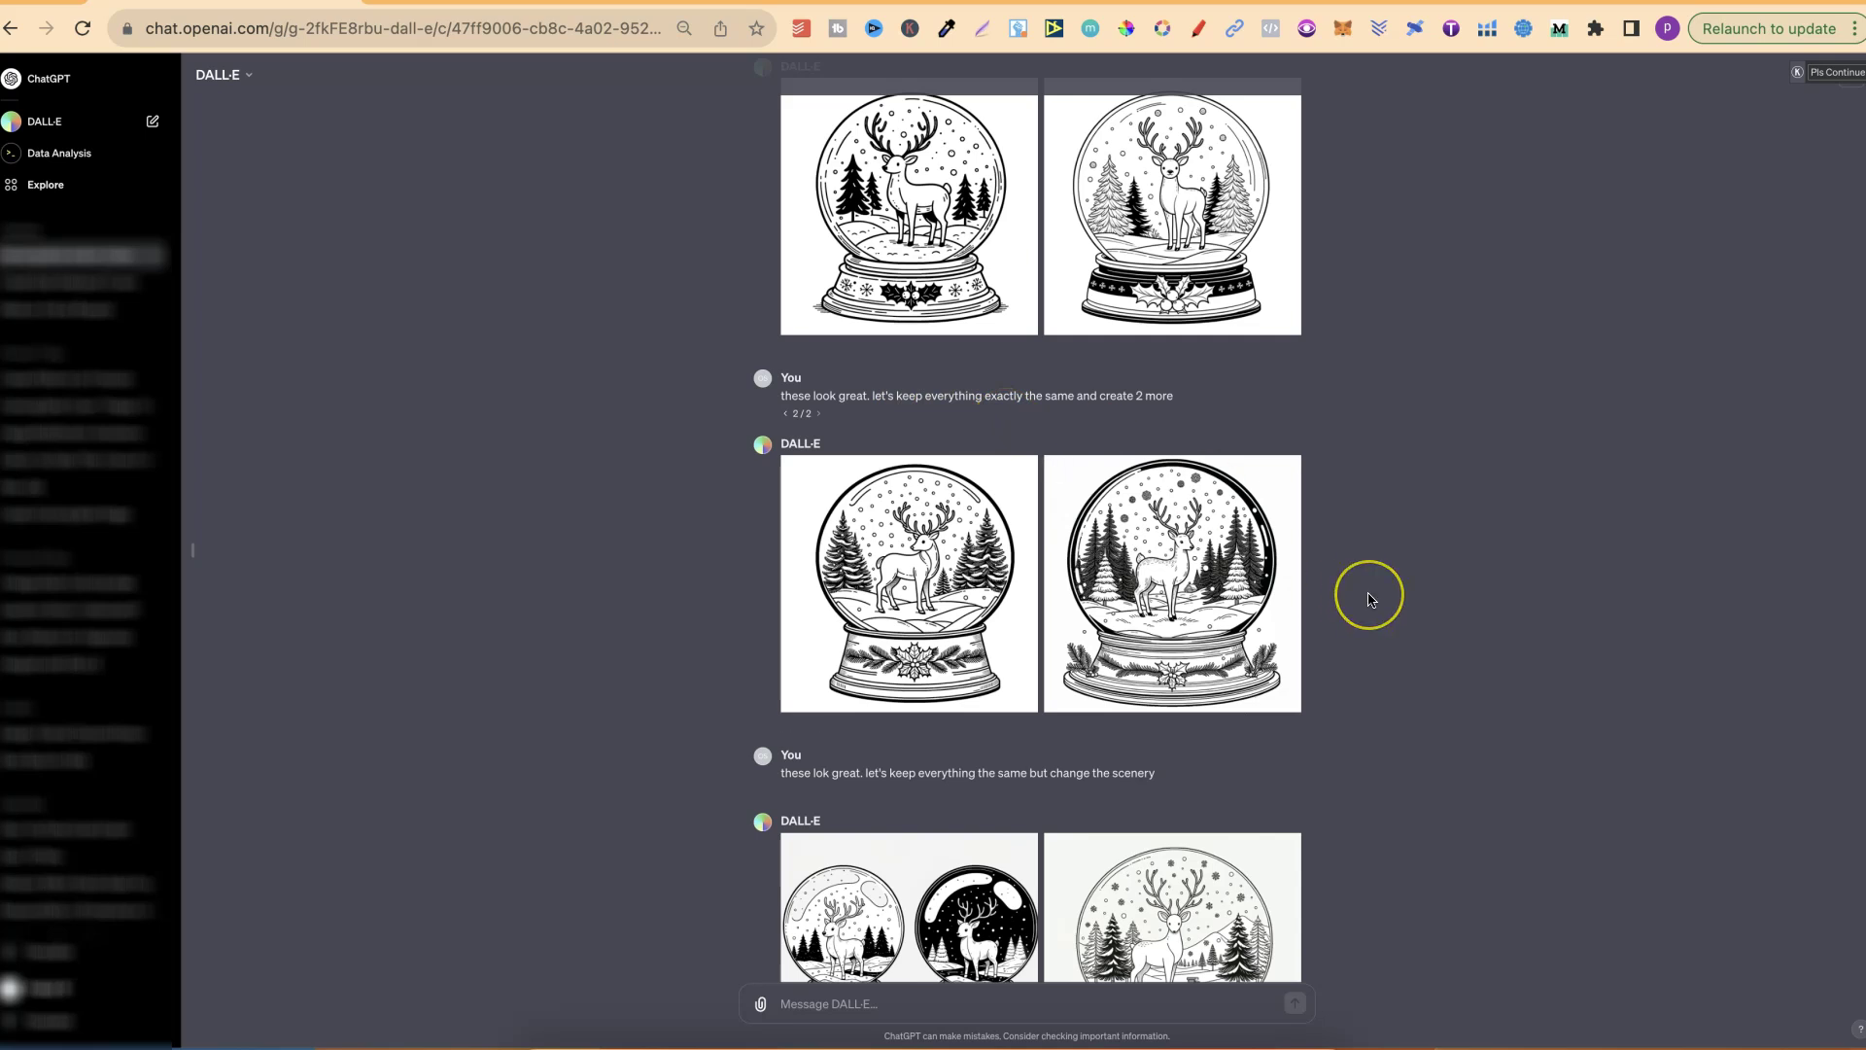
{"action": "scroll", "coordinate": [1370, 592], "scroll_direction": "down", "scroll_amount": 3}
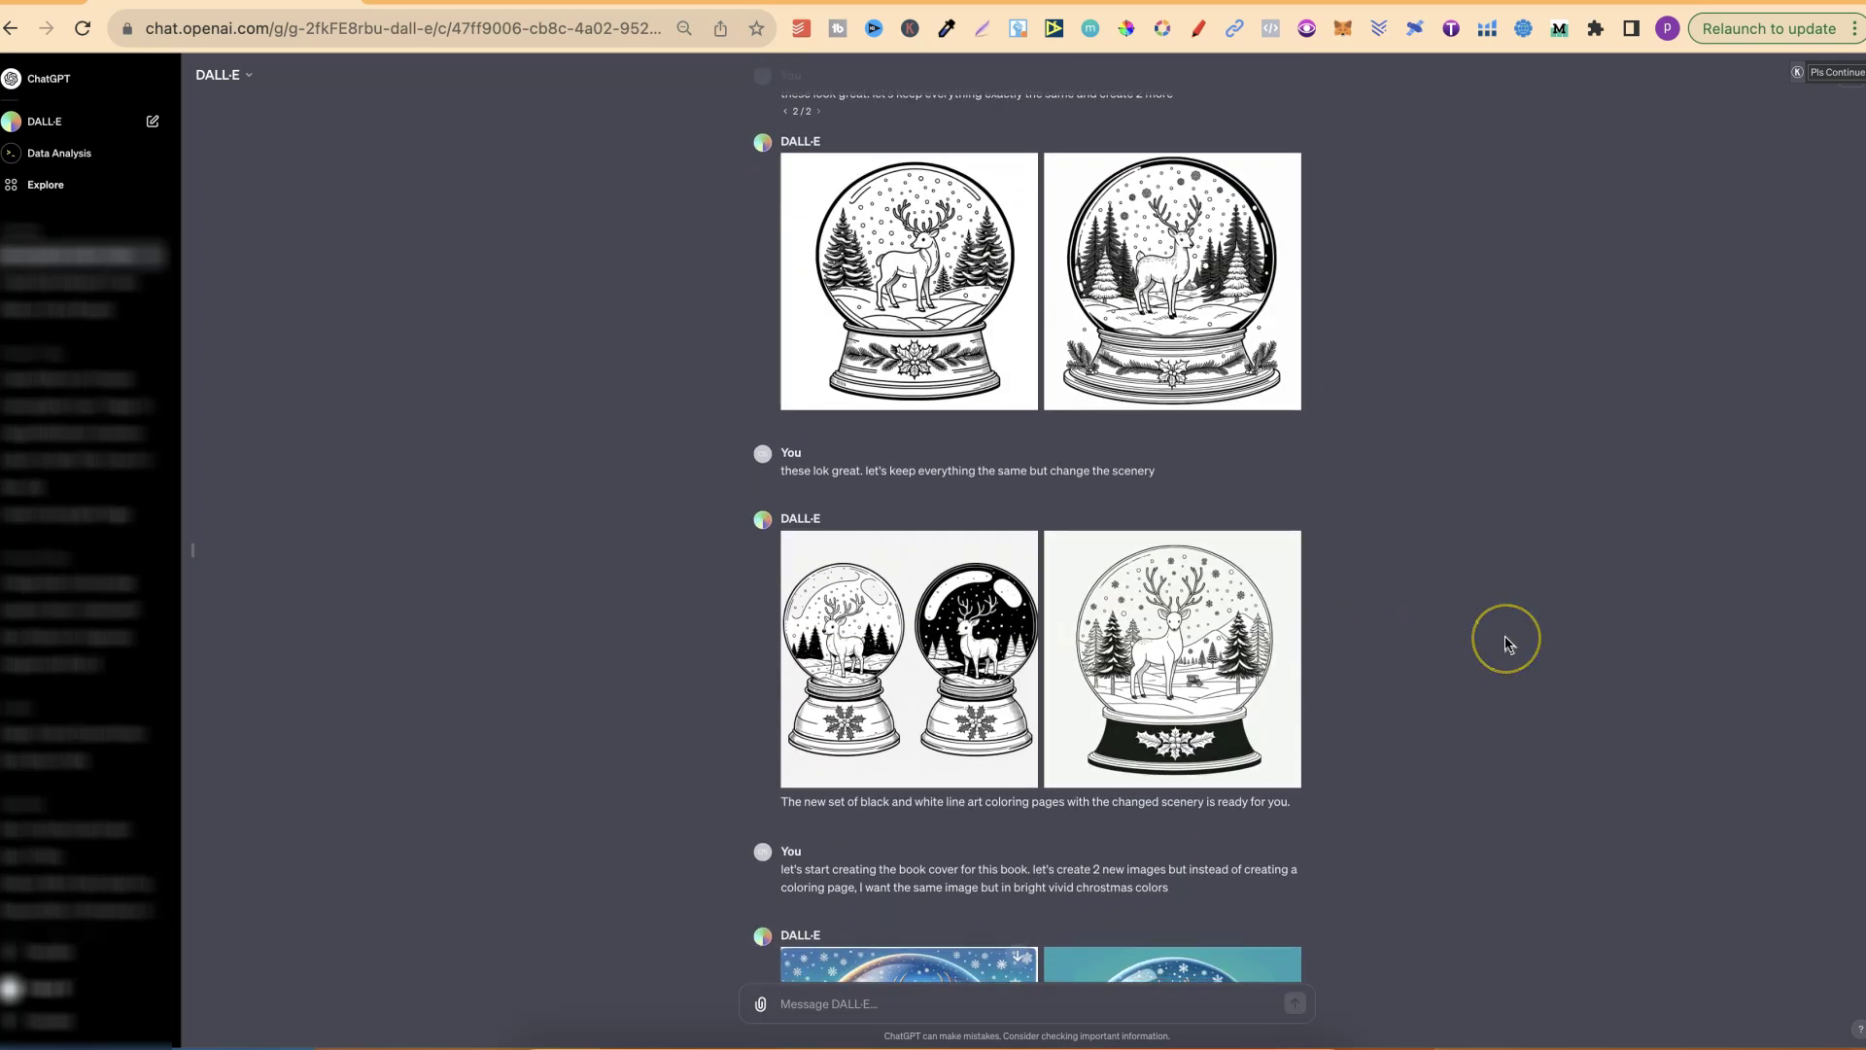
{"action": "scroll", "coordinate": [1504, 636], "scroll_direction": "down", "scroll_amount": 6}
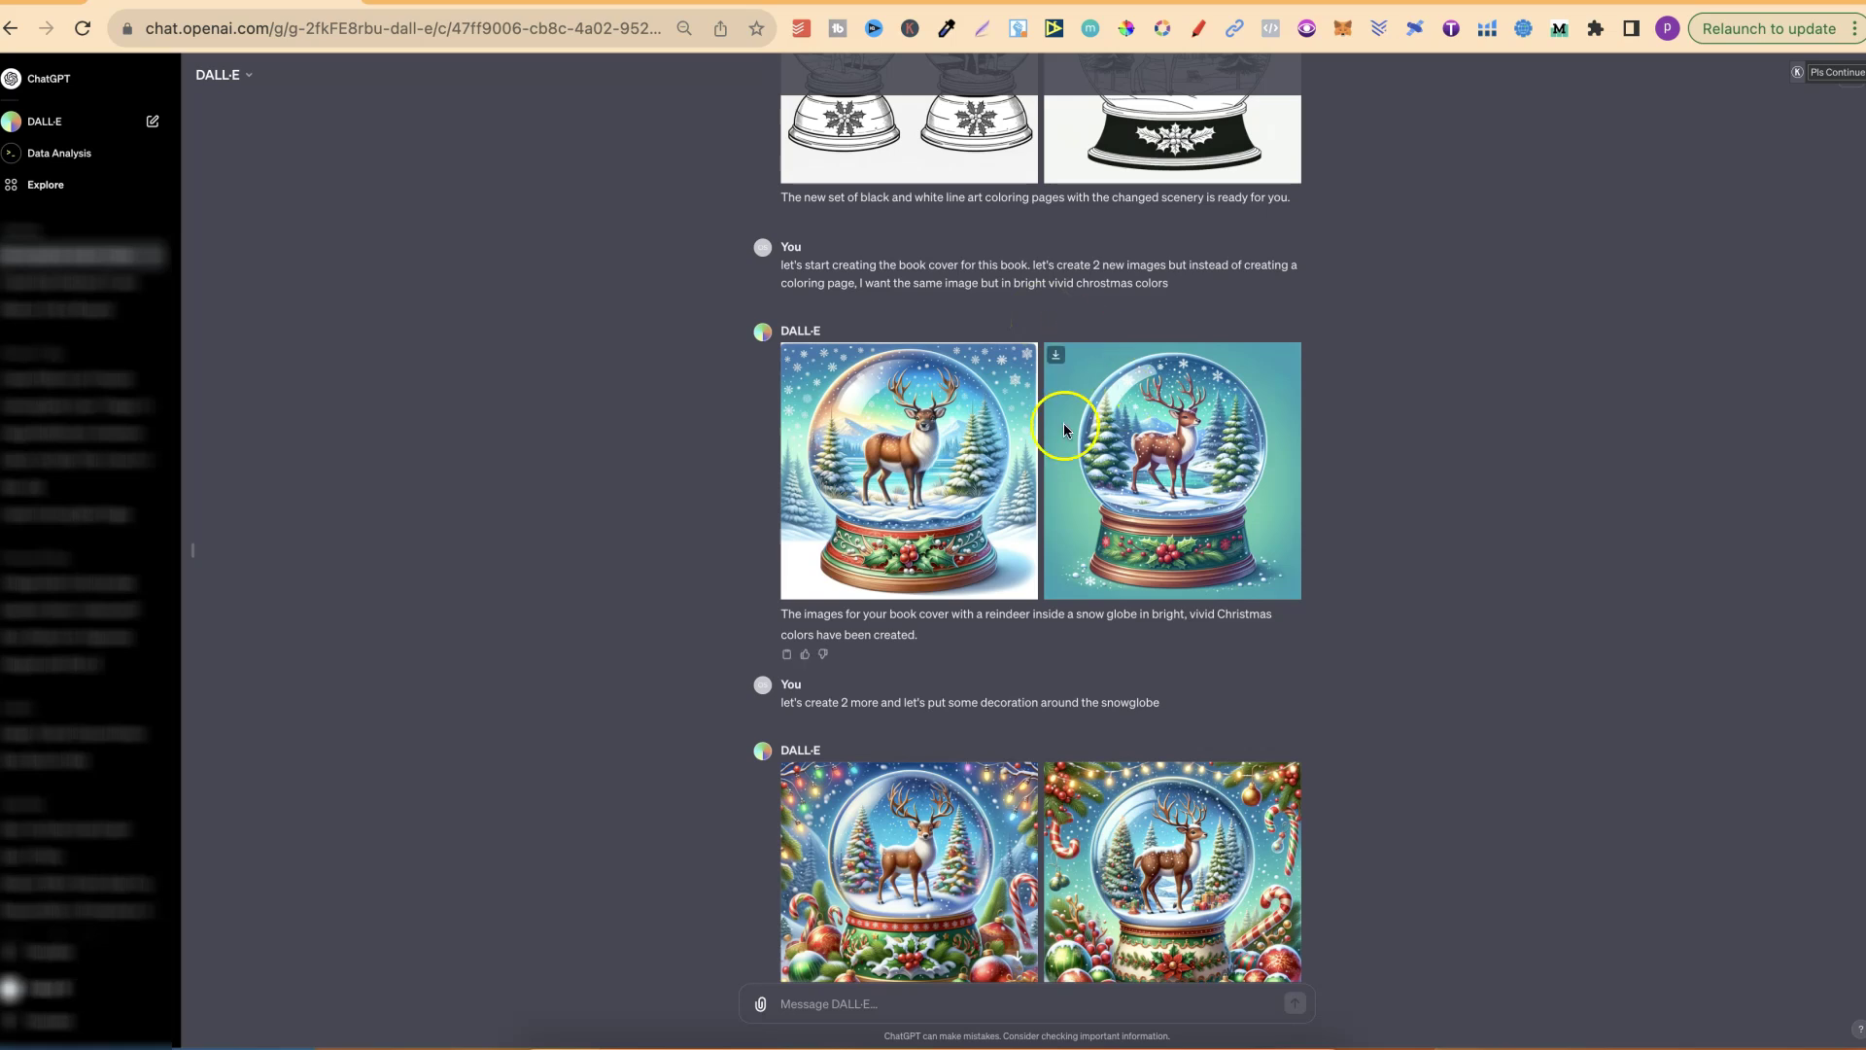
Enlarge the first decorated cover image for a closer look, then close it
{"action": "scroll", "coordinate": [1521, 604], "scroll_direction": "down", "scroll_amount": 5}
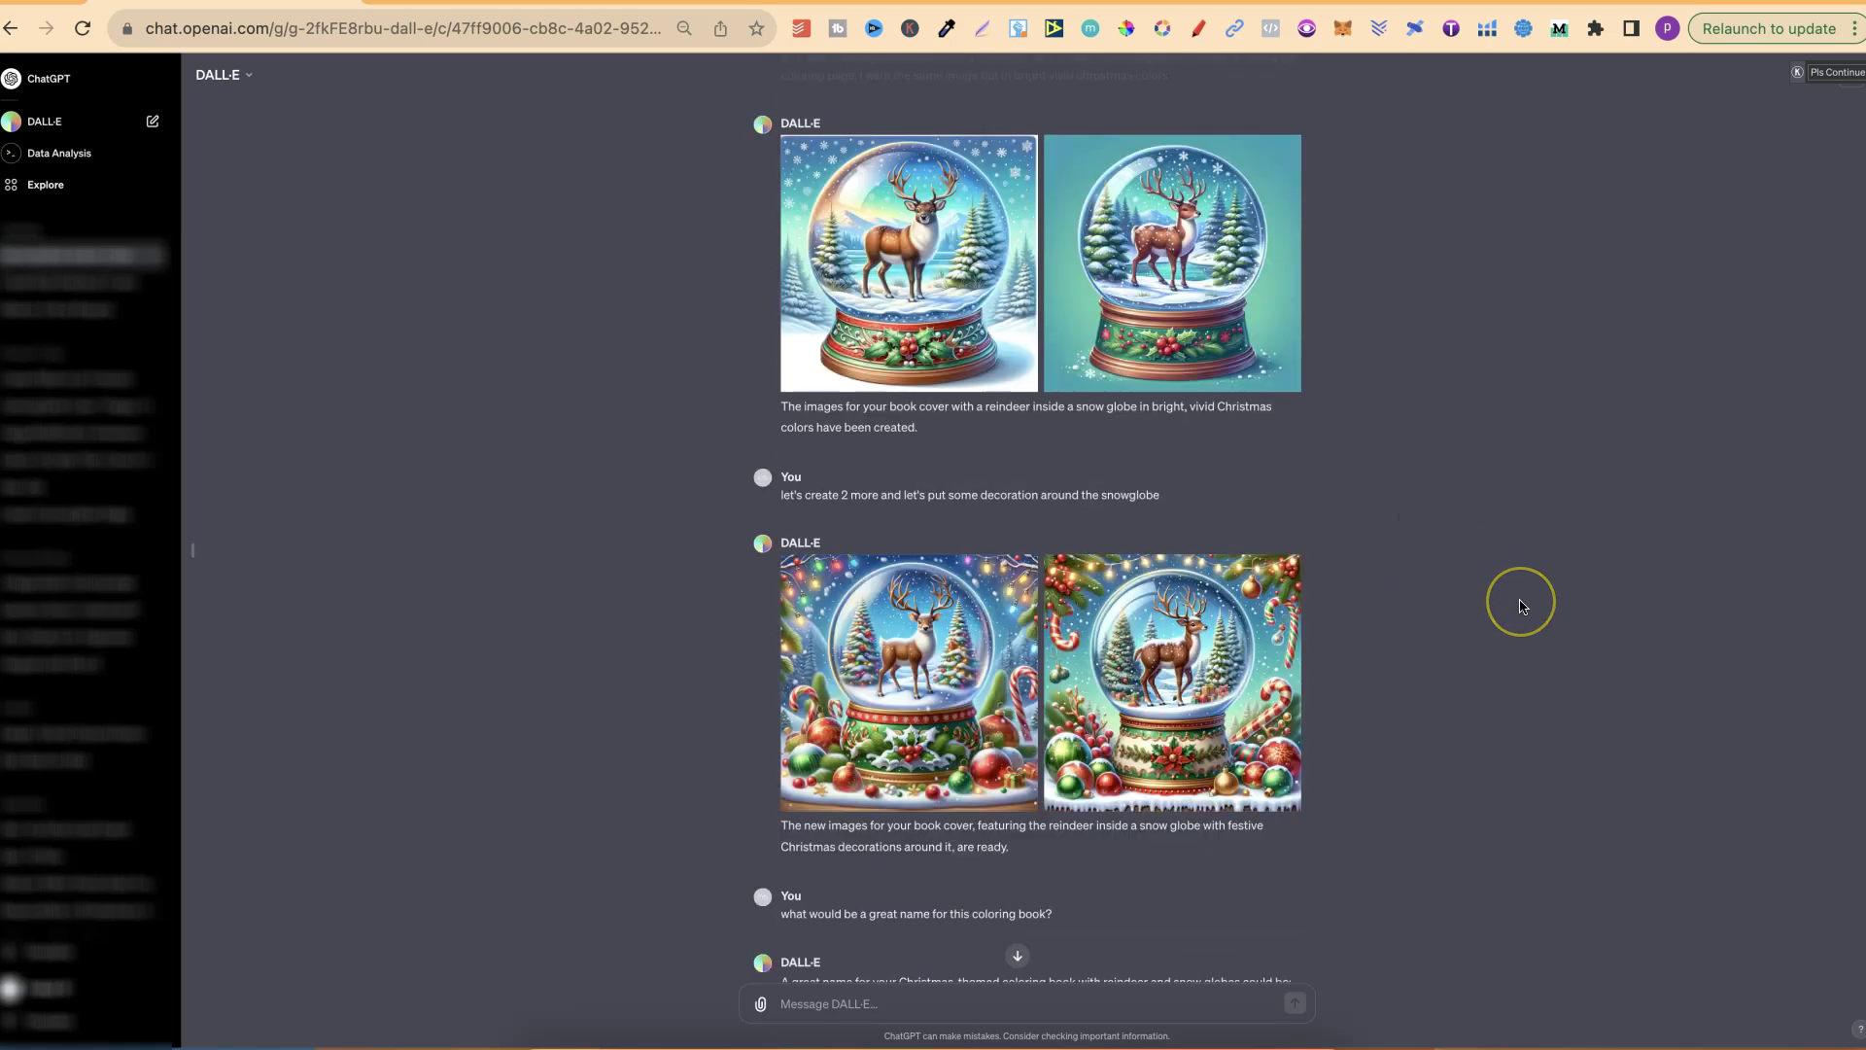
{"action": "scroll", "coordinate": [1444, 348], "scroll_direction": "up", "scroll_amount": 2}
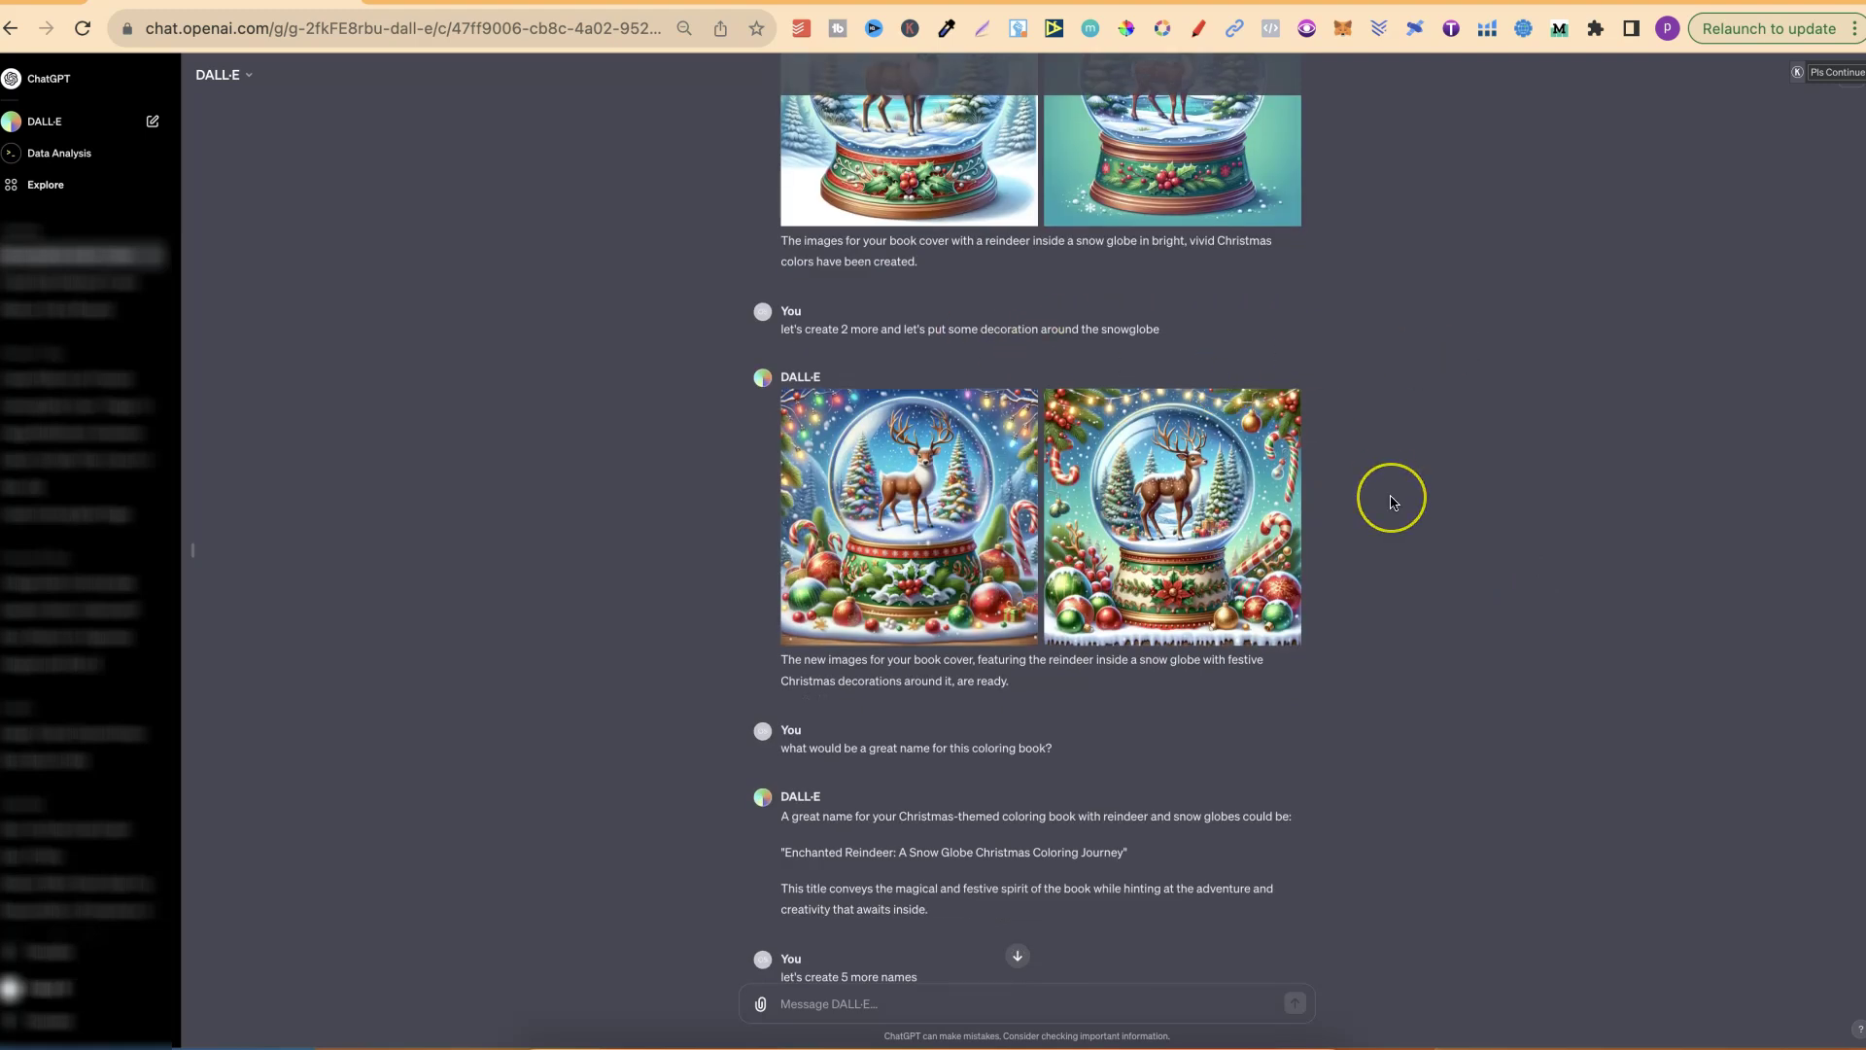
{"action": "scroll", "coordinate": [1390, 494], "scroll_direction": "down", "scroll_amount": 3}
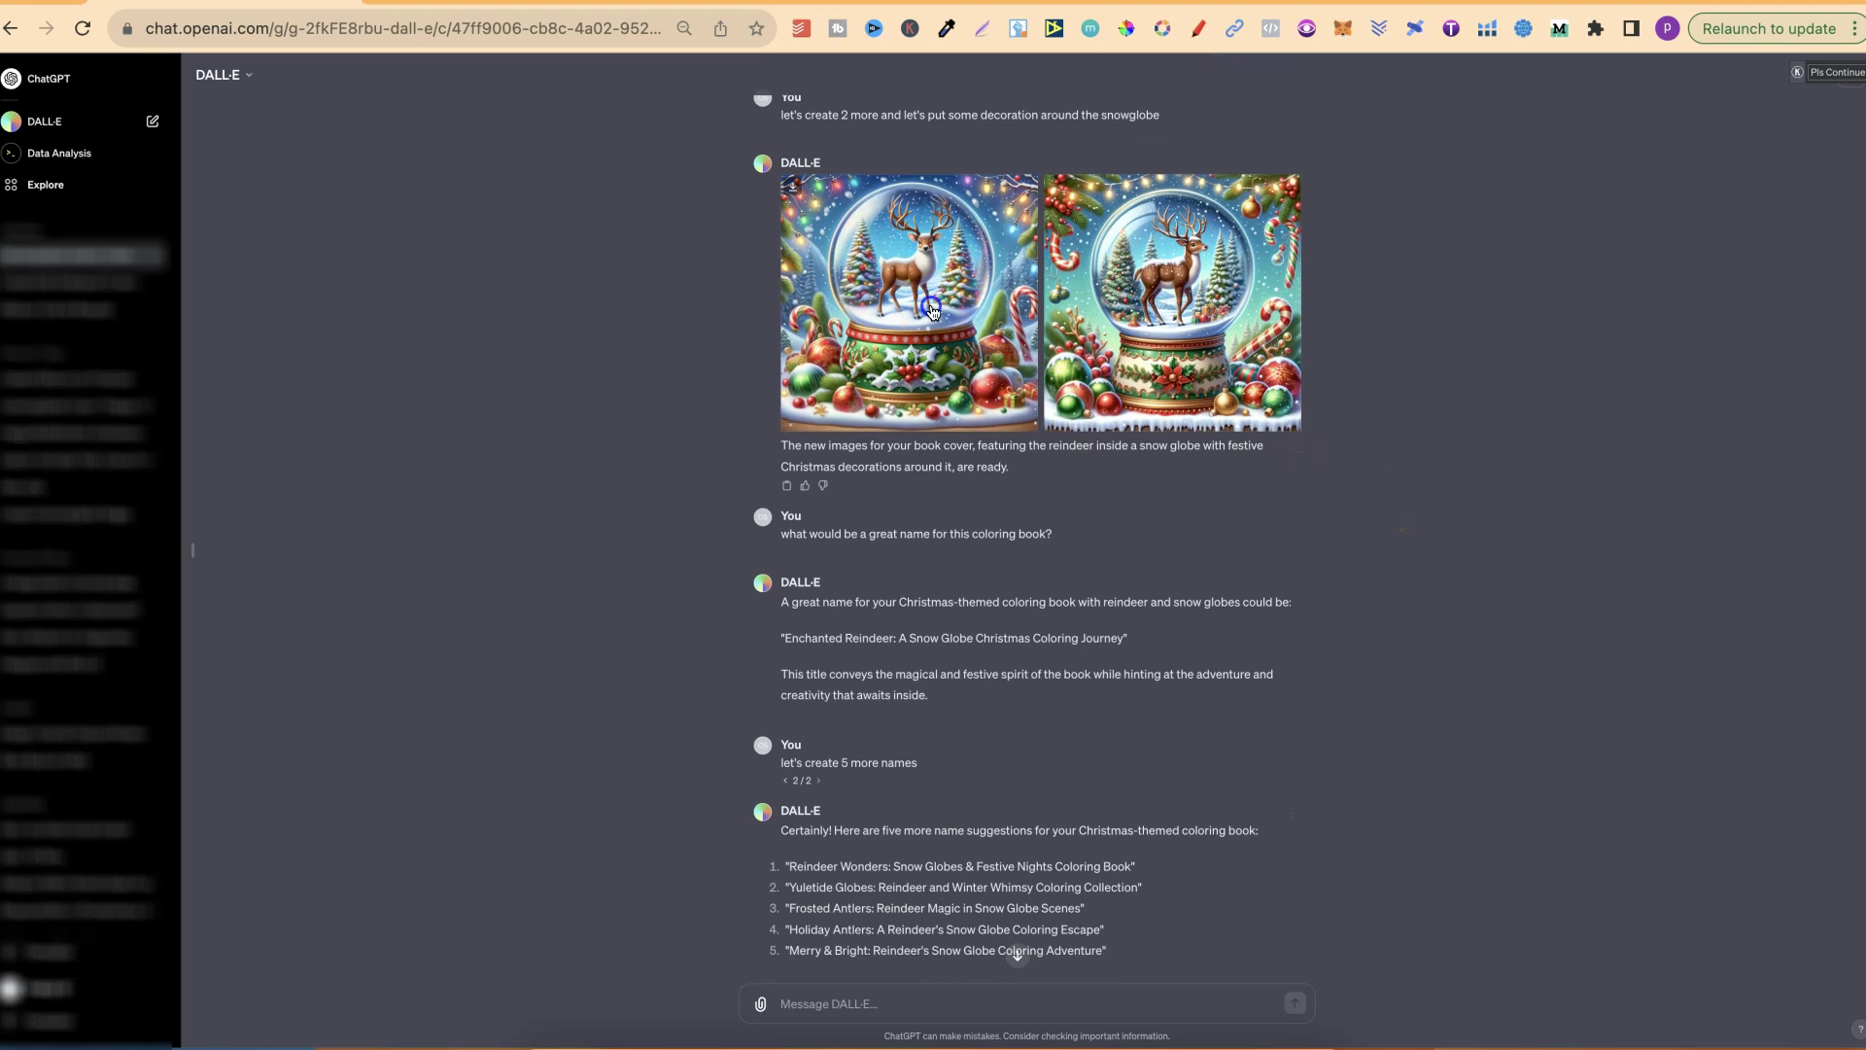
{"action": "left_click", "coordinate": [1269, 419]}
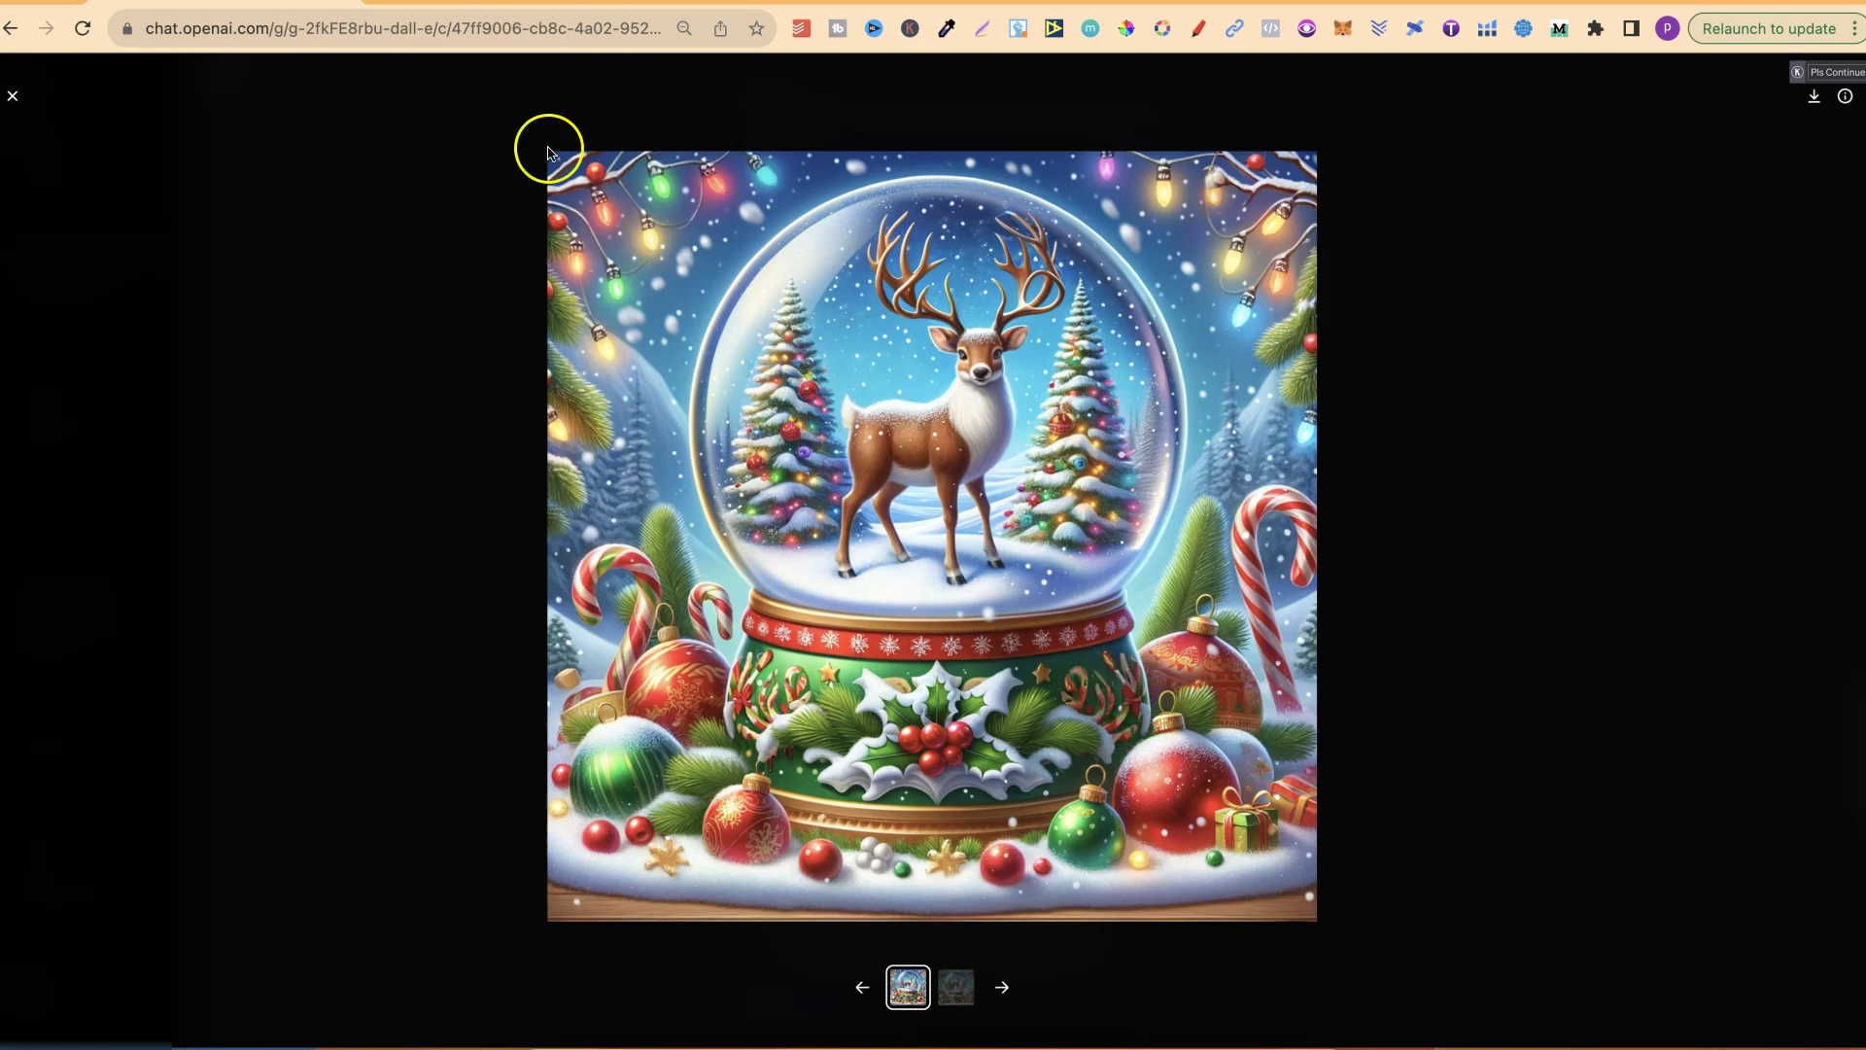
{"action": "left_click", "coordinate": [12, 95]}
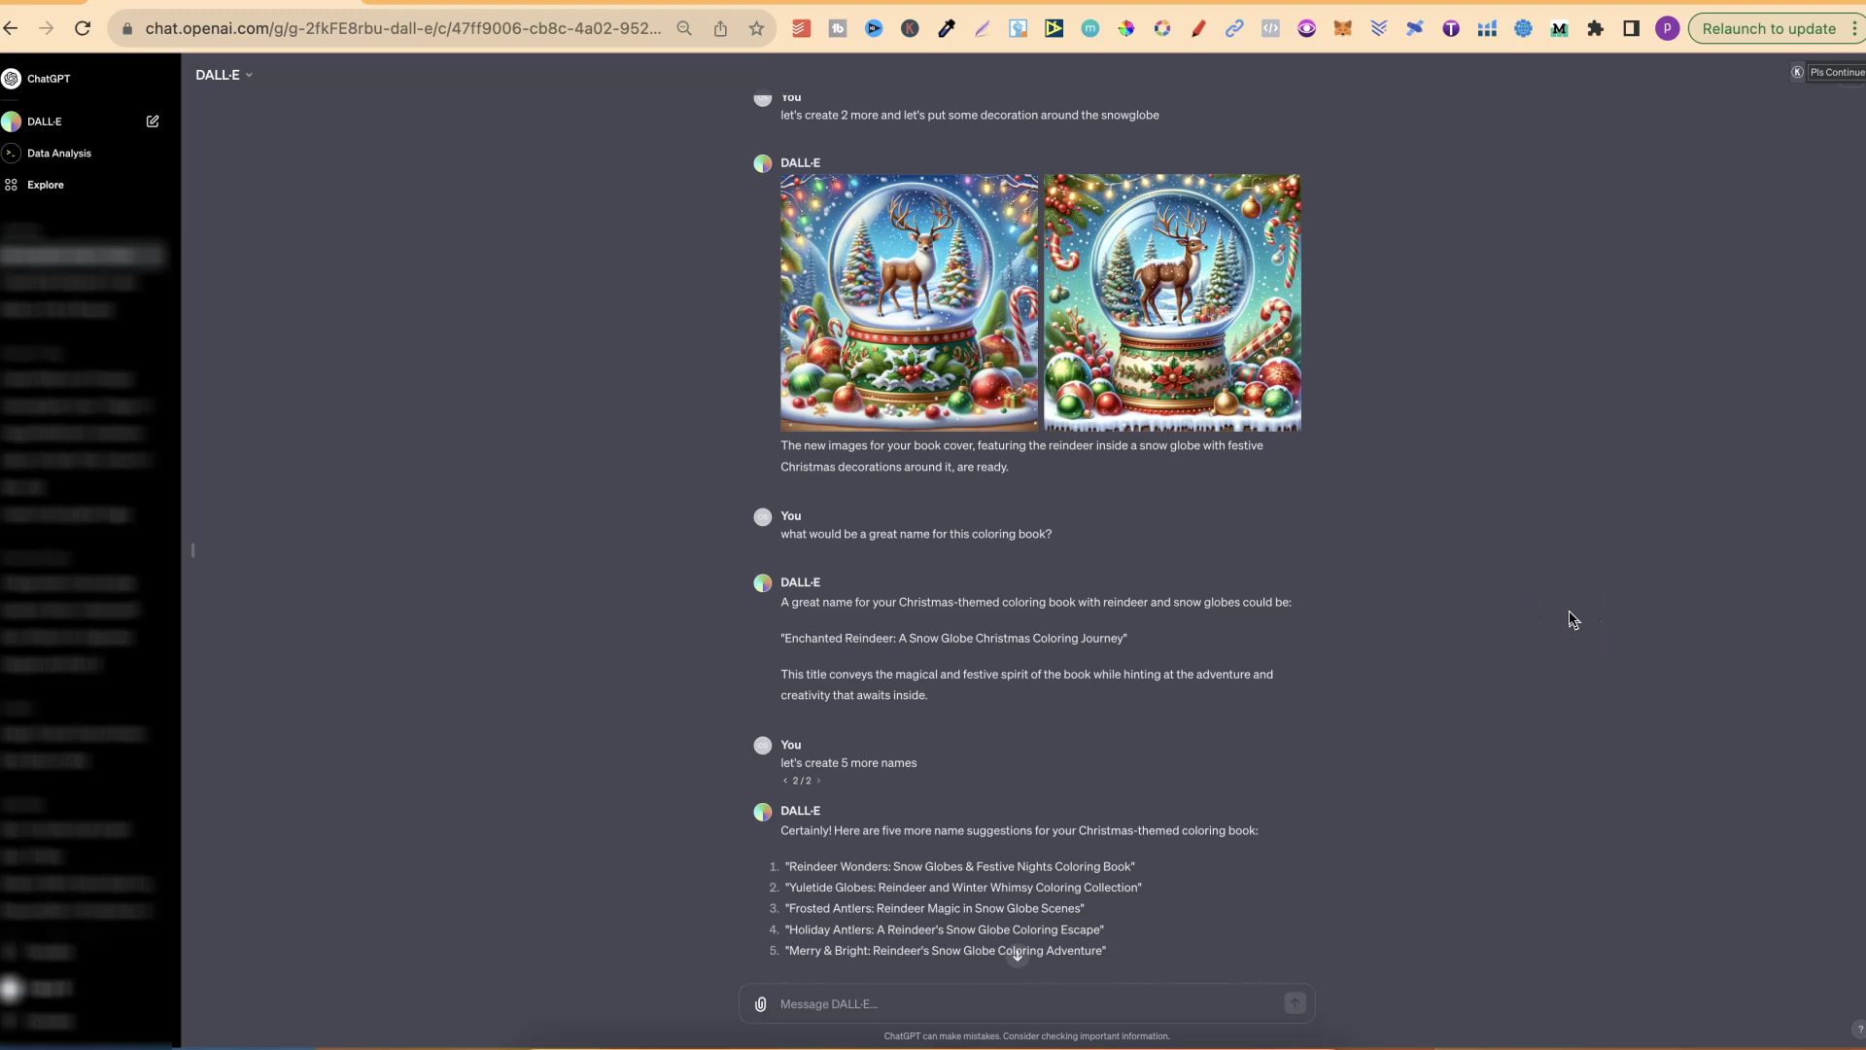
Highlight the book-name requests and 'Reindeer Wonders' in the suggestions, then scroll to the titled covers
{"action": "scroll", "coordinate": [1569, 611], "scroll_direction": "down", "scroll_amount": 3}
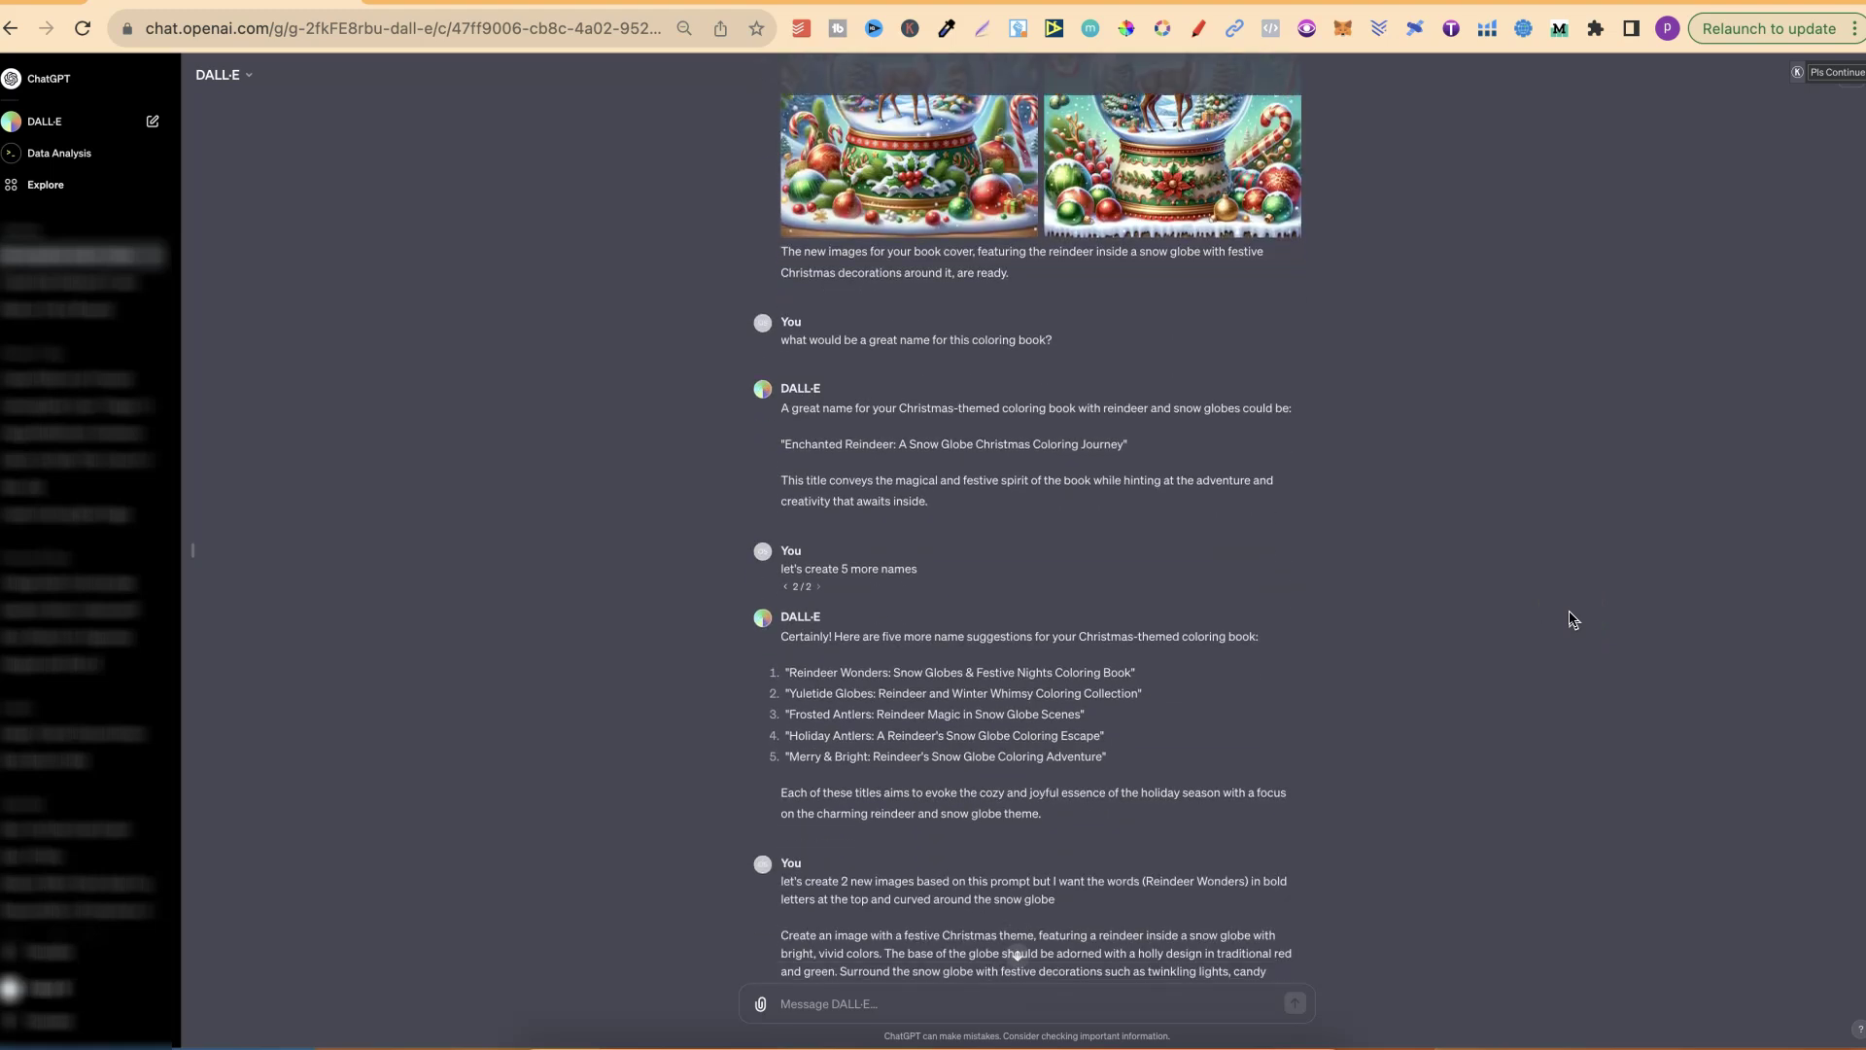
{"action": "left_click", "coordinate": [1568, 610]}
{"action": "scroll", "coordinate": [1568, 616], "scroll_direction": "down", "scroll_amount": 3}
{"action": "left_click_drag", "start_coordinate": [924, 333], "coordinate": [786, 190]}
{"action": "triple_click", "coordinate": [774, 117]}
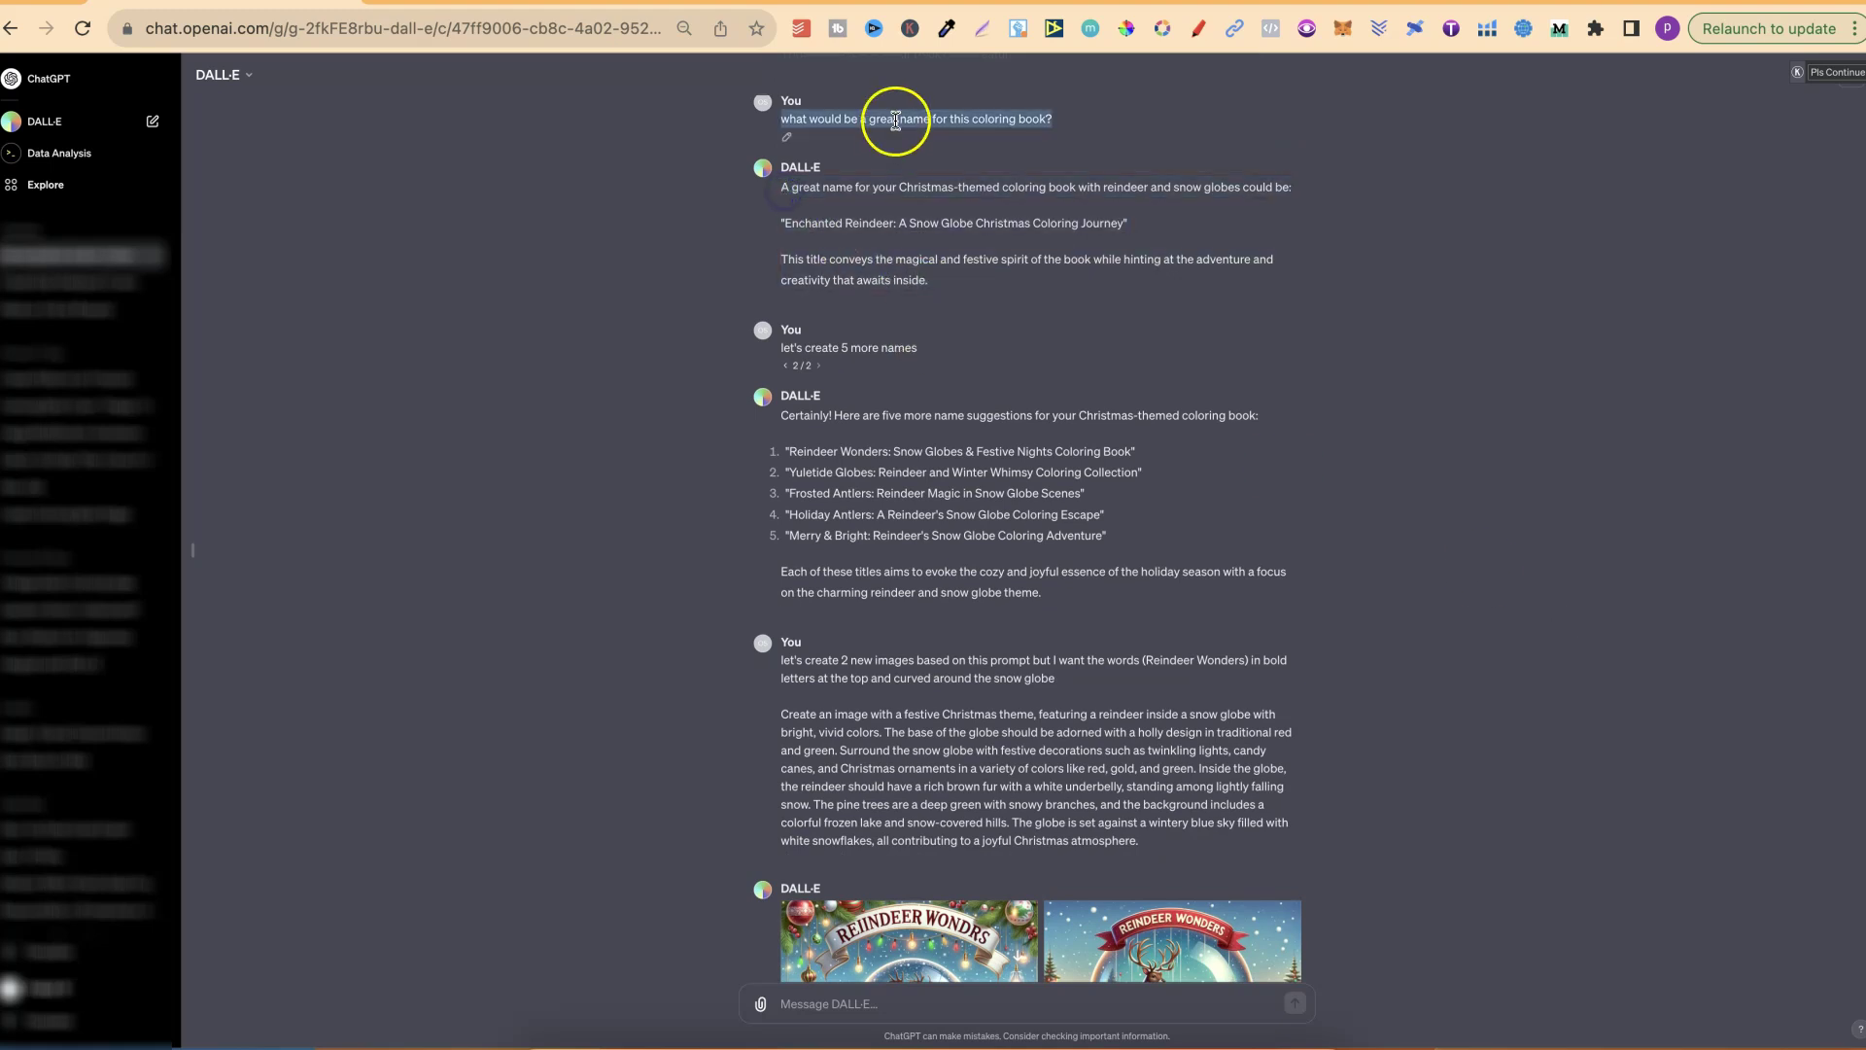
{"action": "triple_click", "coordinate": [859, 350]}
{"action": "left_click", "coordinate": [941, 507]}
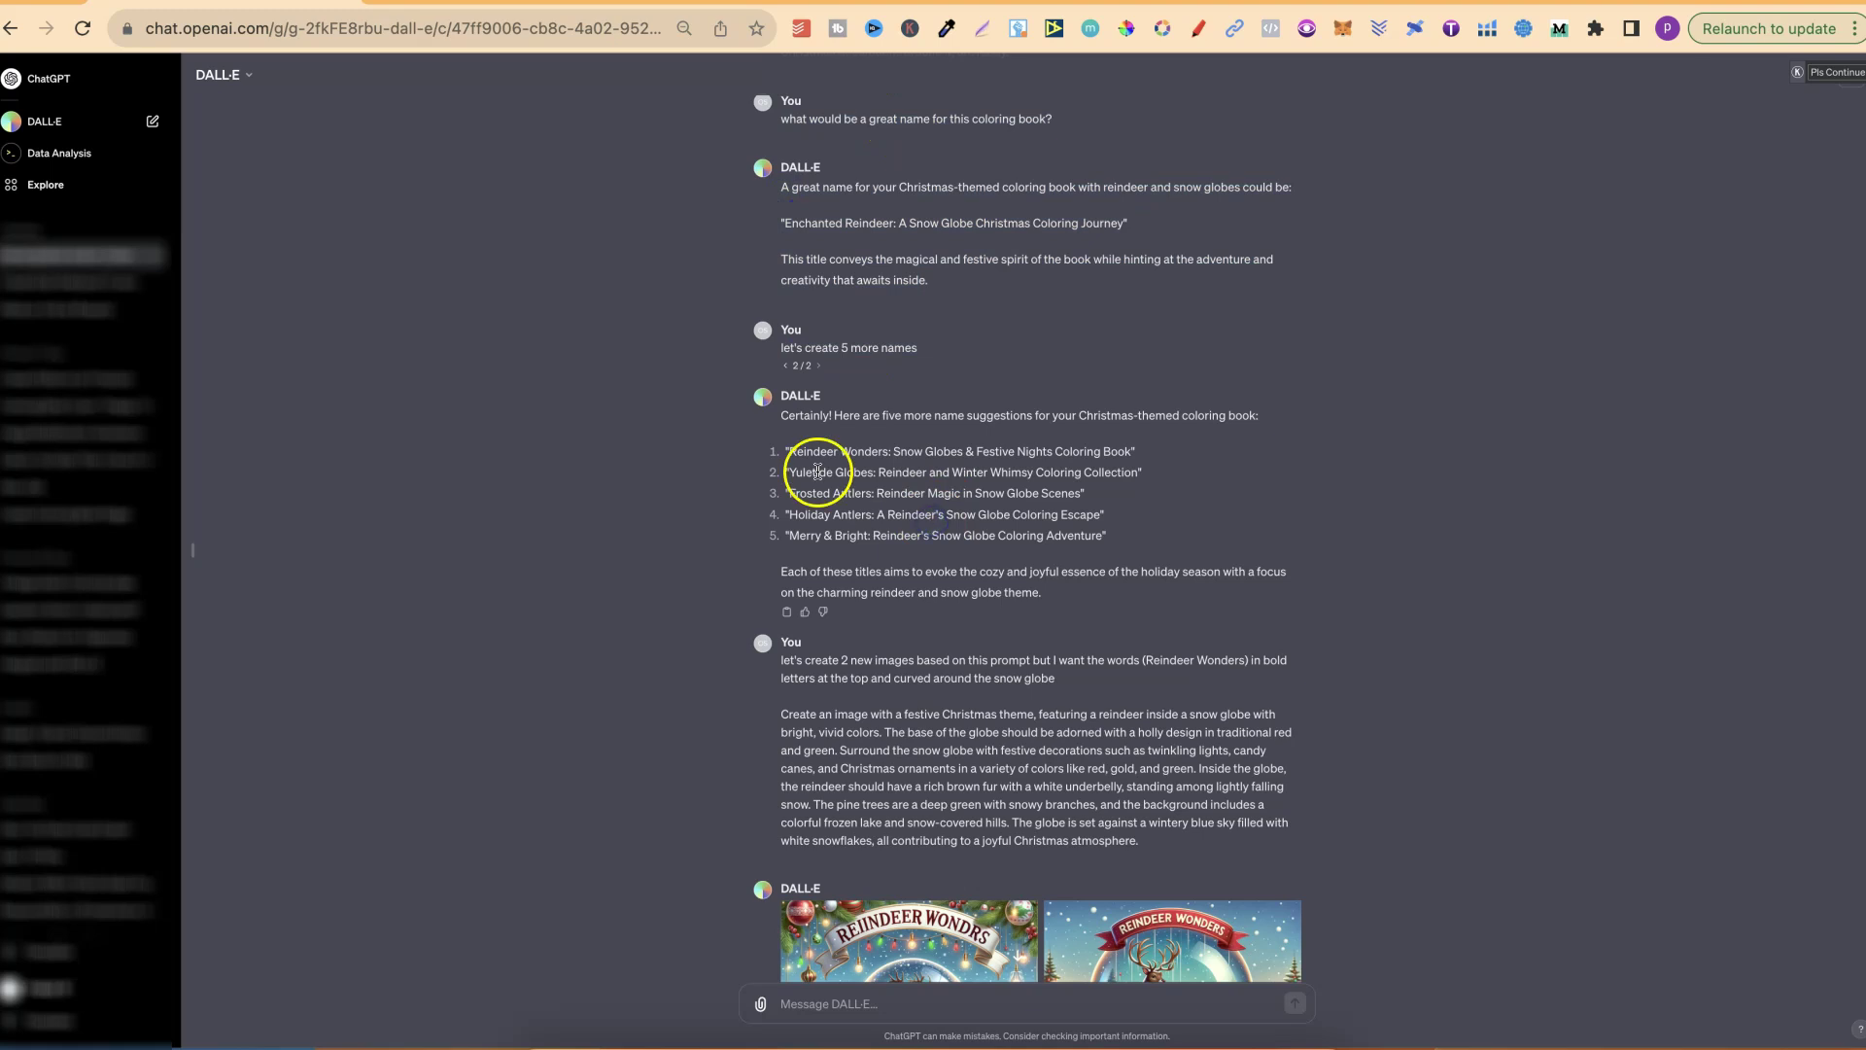
{"action": "left_click_drag", "start_coordinate": [790, 451], "coordinate": [861, 452]}
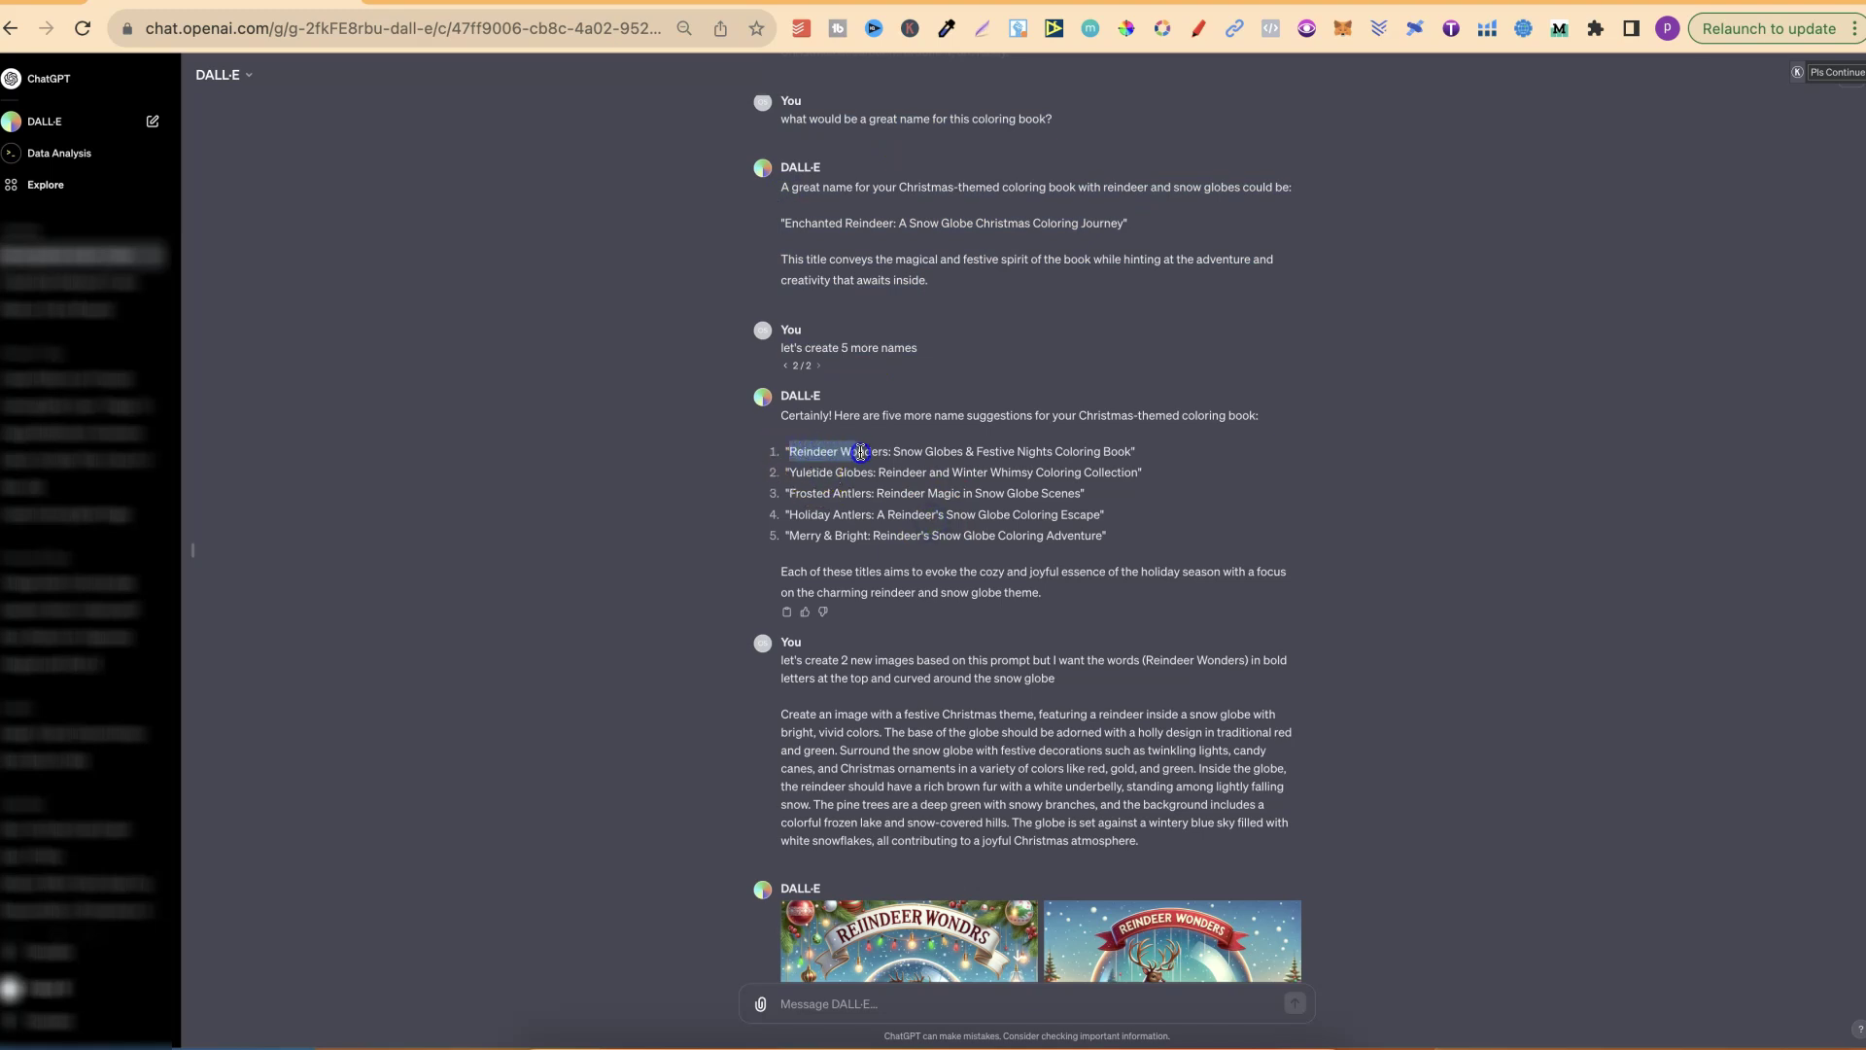
{"action": "scroll", "coordinate": [1000, 190], "scroll_direction": "down", "scroll_amount": 5}
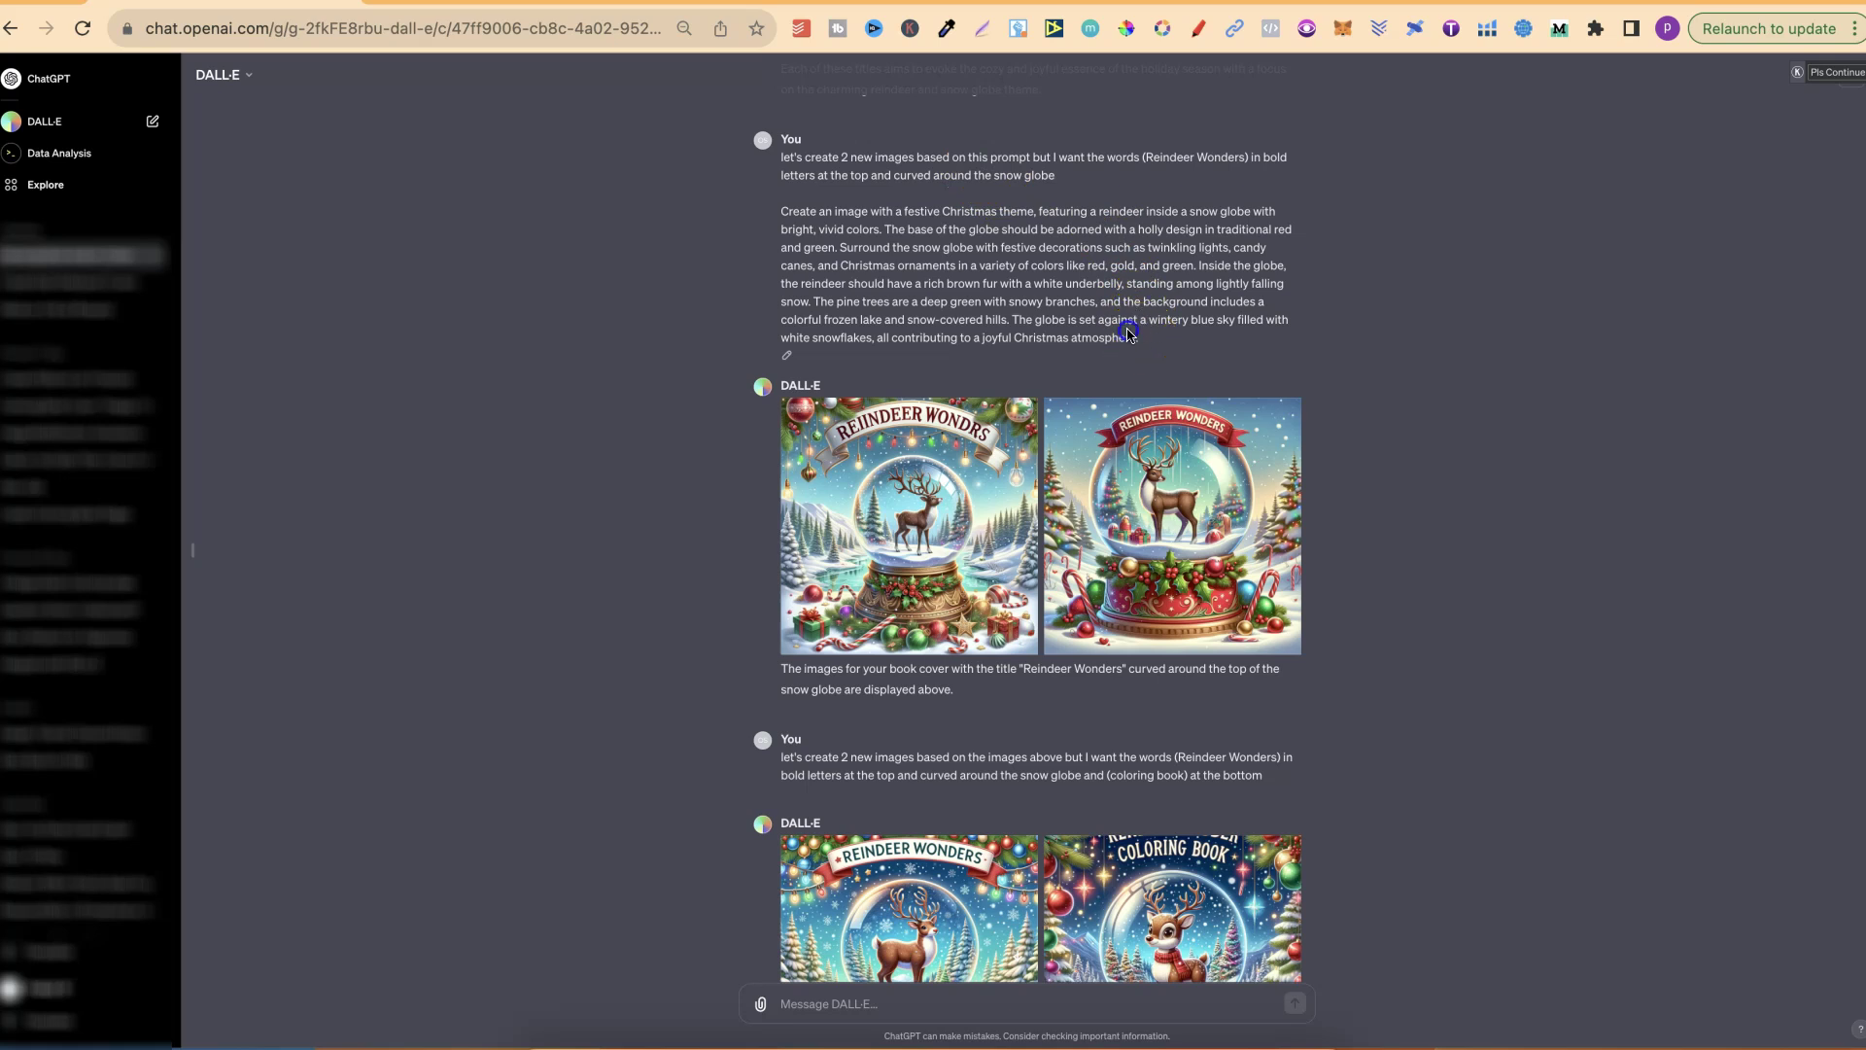
Mark 'Reindeer Wonders' in the cover prompt, then enlarge the second Reindeer Wonders image
{"action": "left_click_drag", "start_coordinate": [1135, 335], "coordinate": [767, 218]}
{"action": "left_click", "coordinate": [1087, 240]}
{"action": "left_click_drag", "start_coordinate": [1144, 157], "coordinate": [1254, 159]}
{"action": "left_click", "coordinate": [1268, 156]}
{"action": "left_click", "coordinate": [865, 182]}
{"action": "scroll", "coordinate": [1390, 476], "scroll_direction": "down", "scroll_amount": 3}
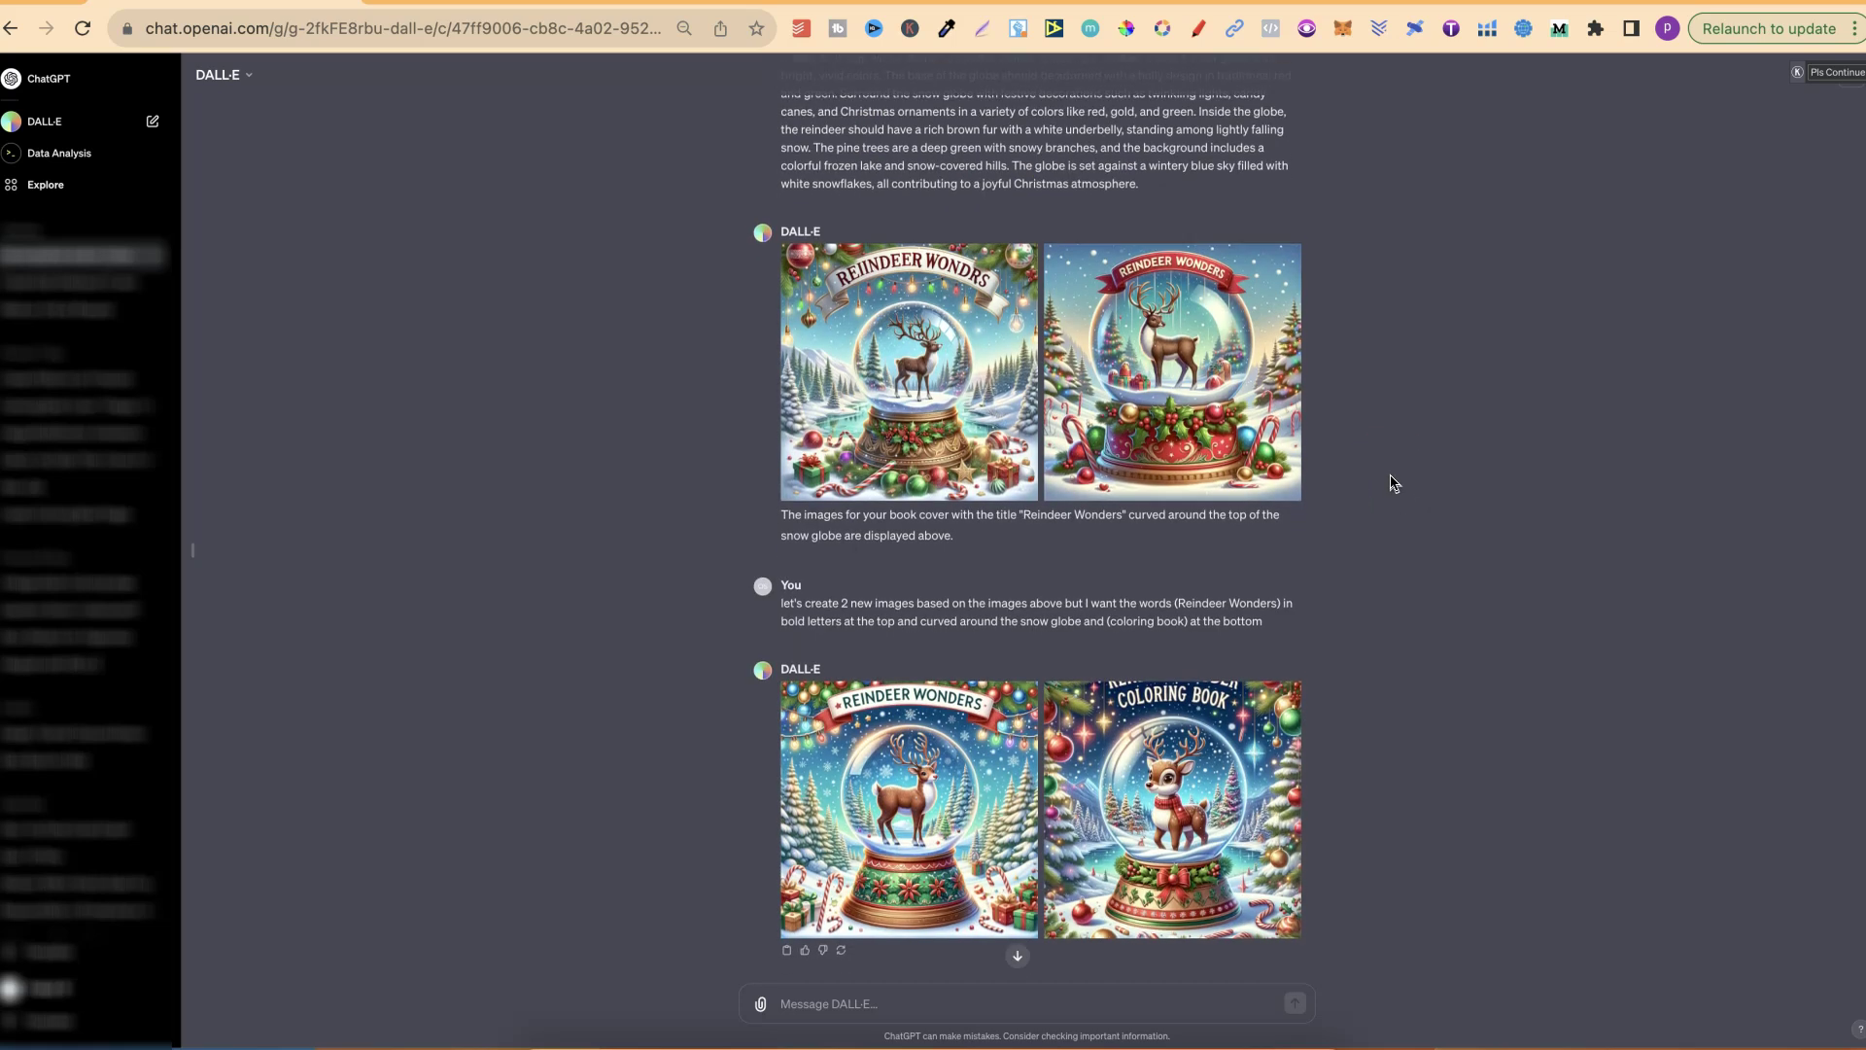
{"action": "left_click", "coordinate": [1184, 399]}
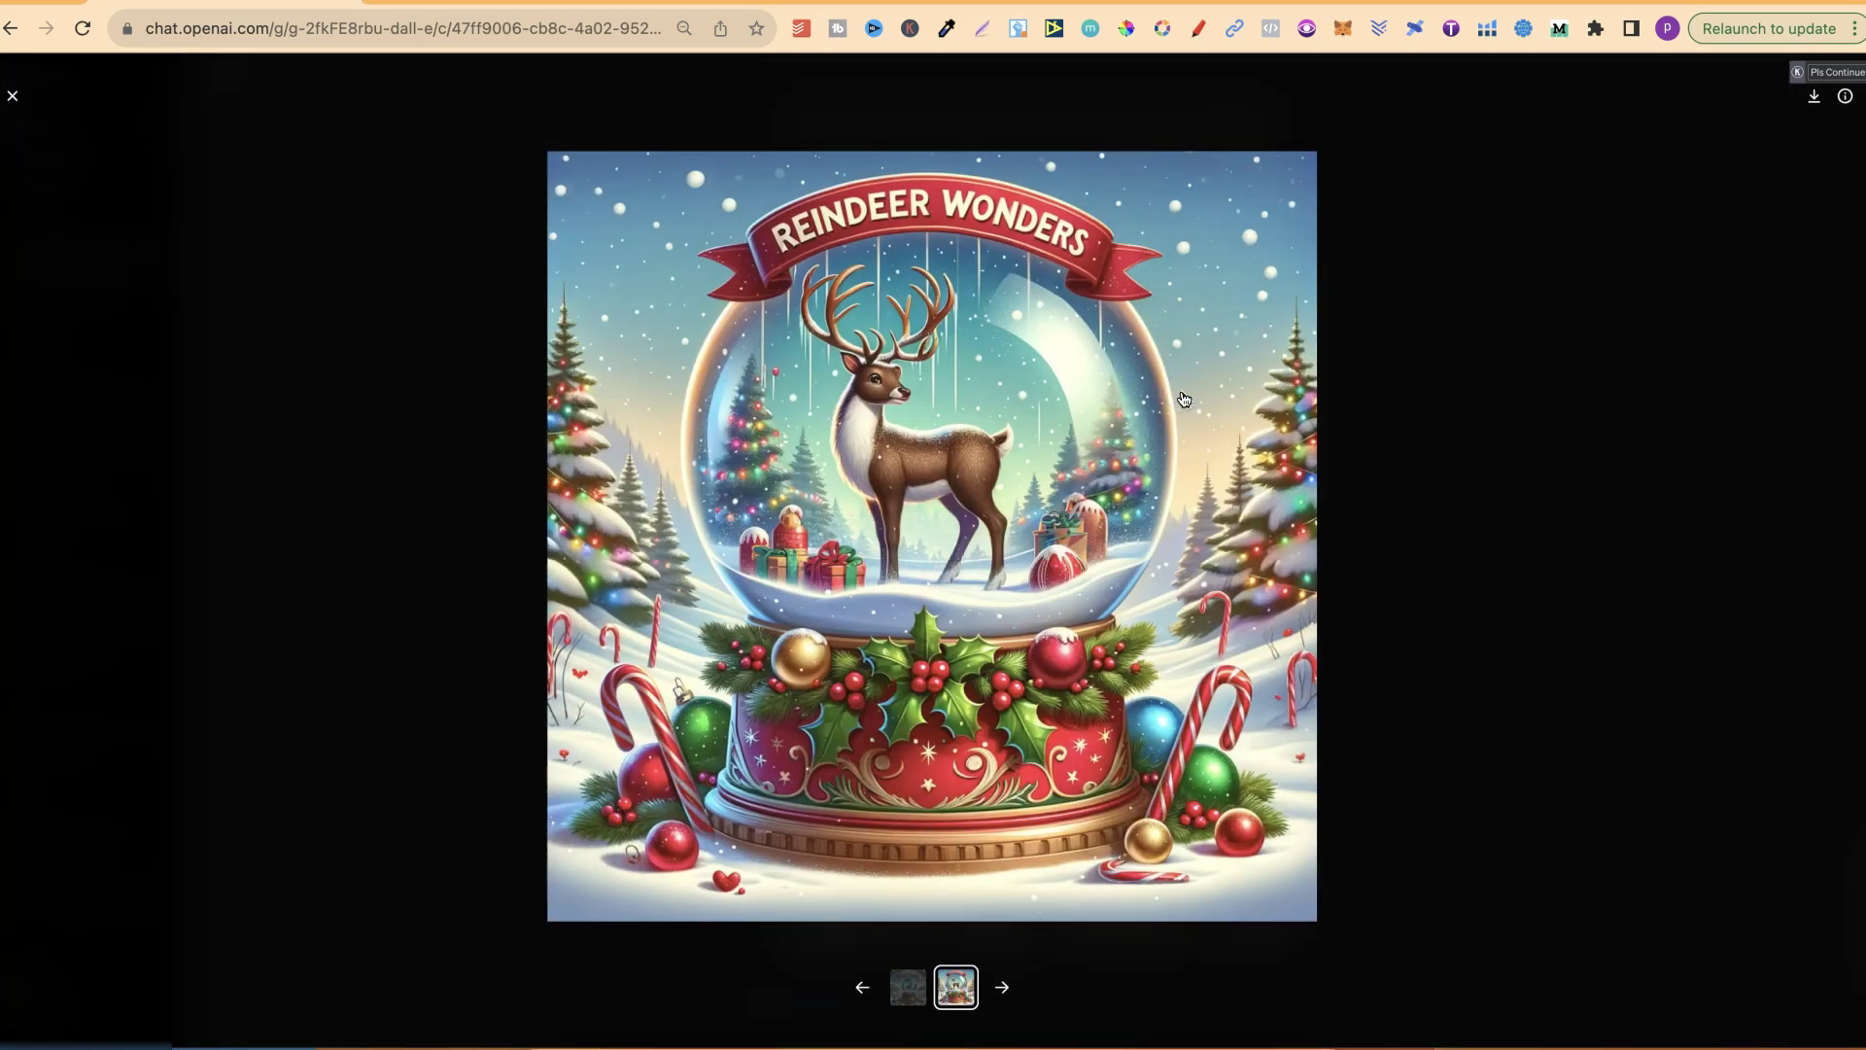
Close the current image and inspect the newest Reindeer Wonders cover full-size
{"action": "left_click", "coordinate": [12, 100]}
{"action": "mouse_move", "coordinate": [1142, 511]}
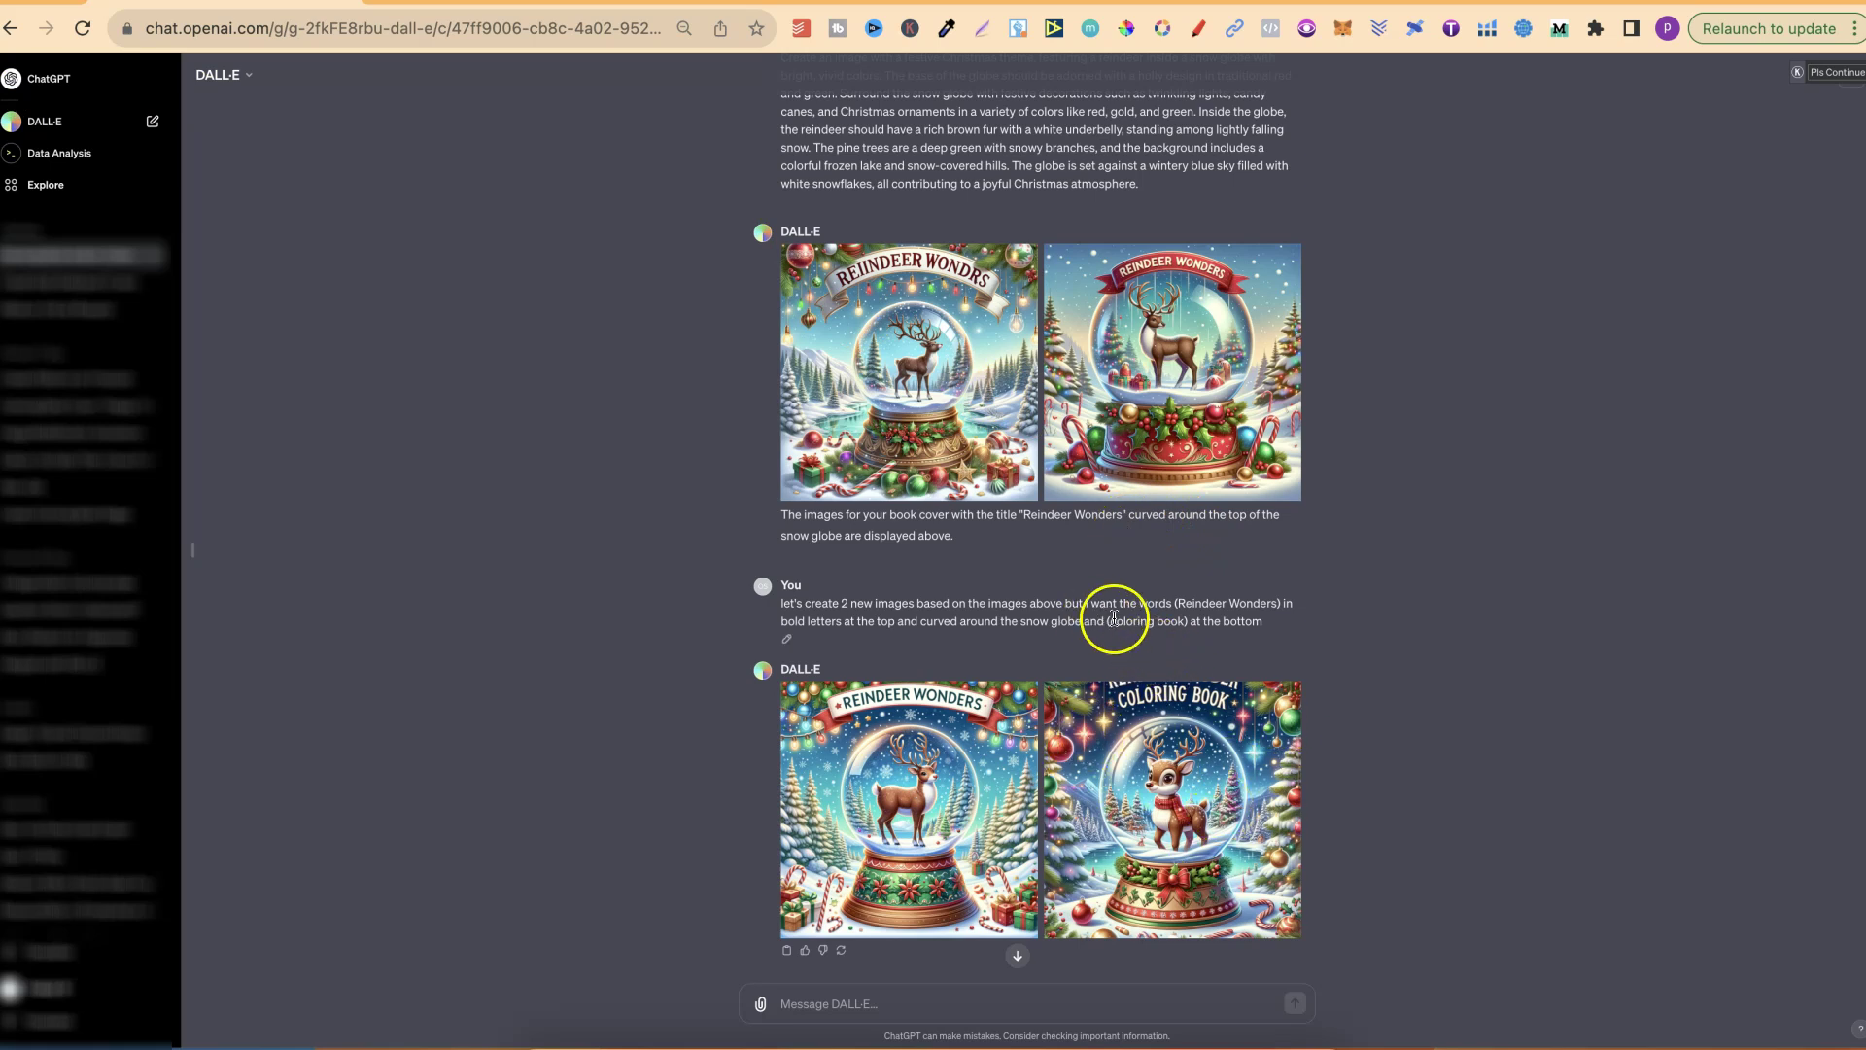
{"action": "left_click", "coordinate": [922, 801]}
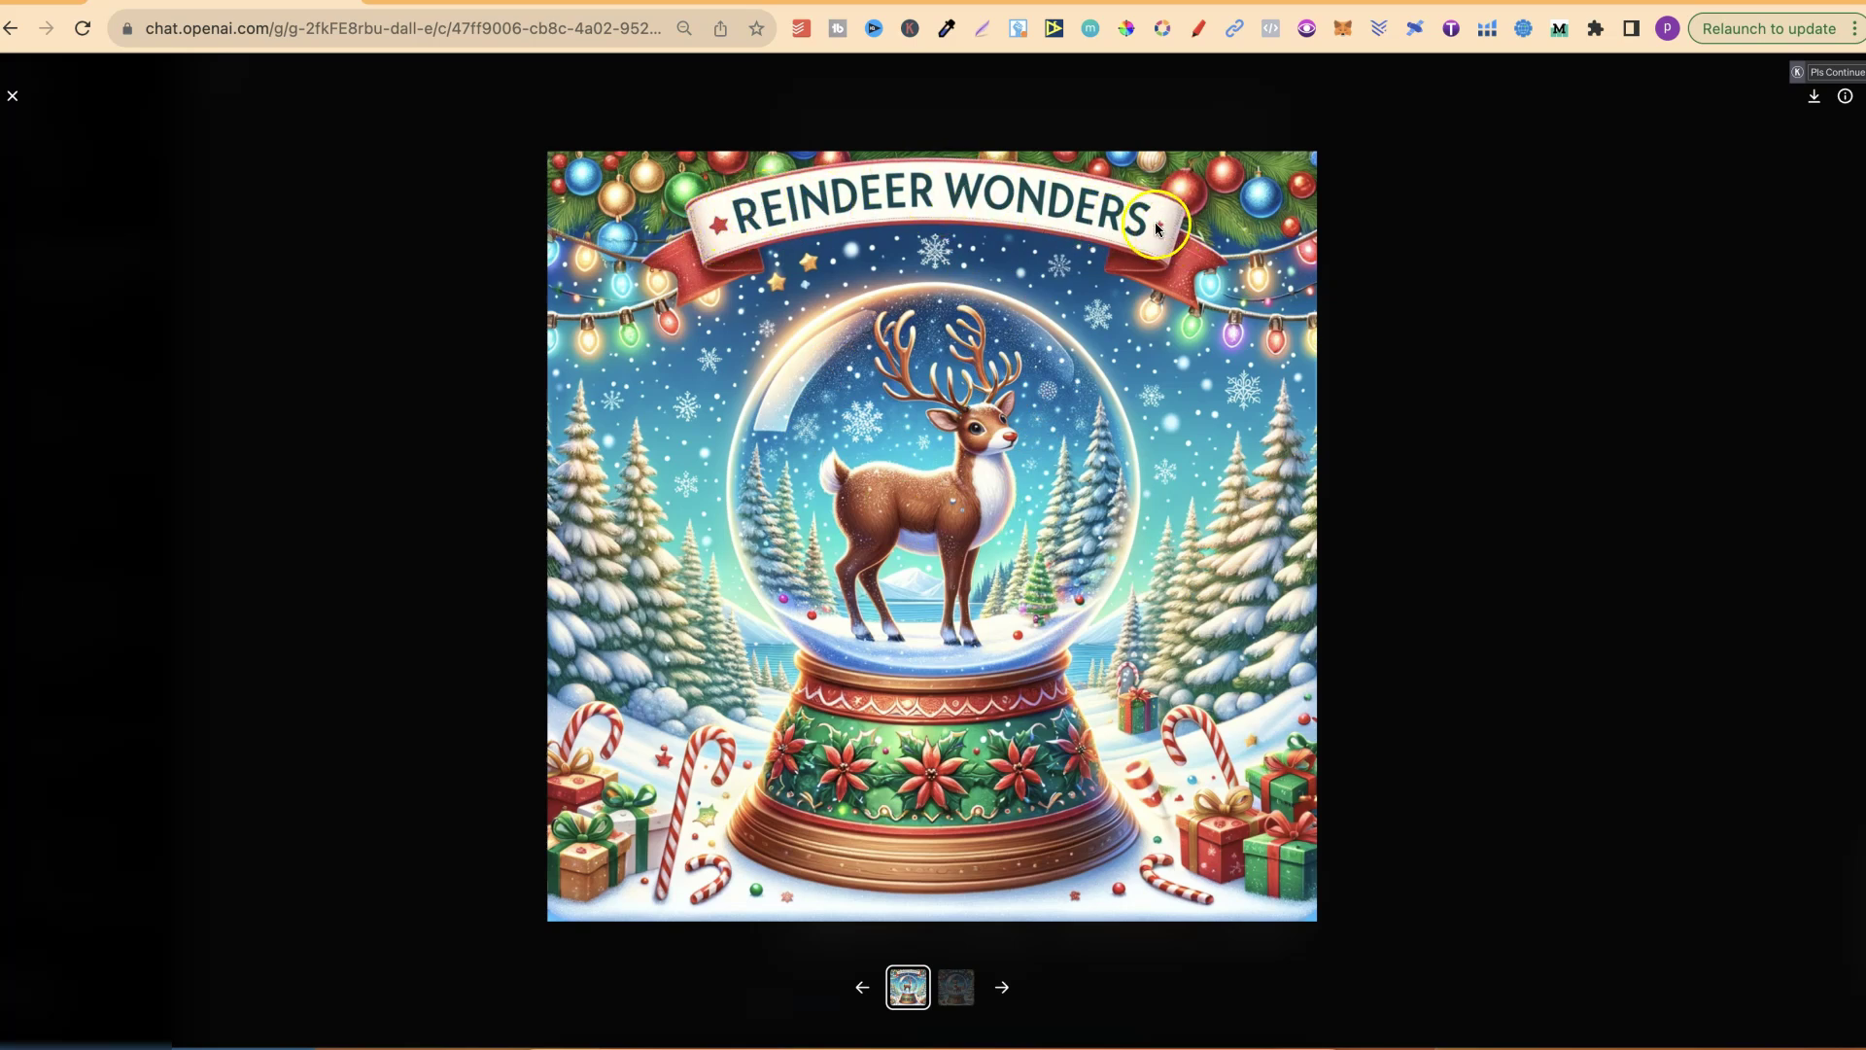
{"action": "left_click", "coordinate": [13, 98]}
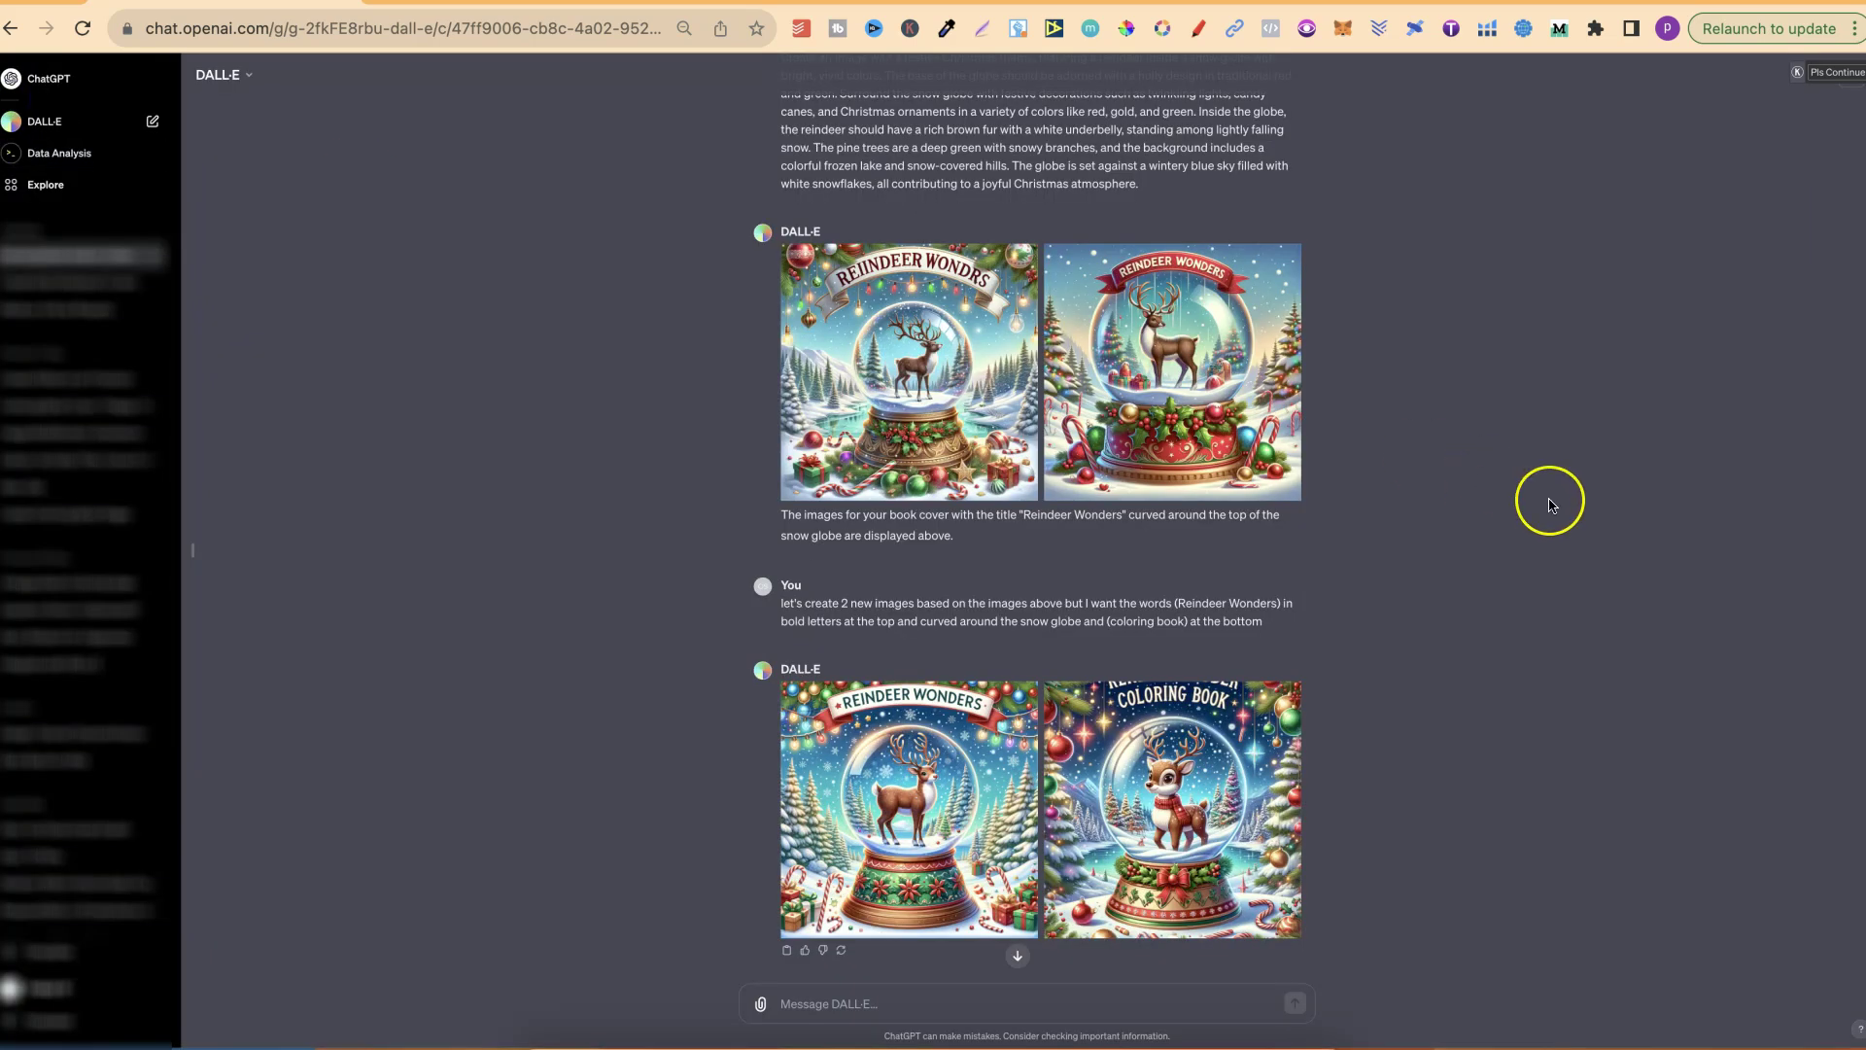
Enlarge the original black-and-white coloring page, then return to the Canva design
{"action": "scroll", "coordinate": [1551, 506], "scroll_direction": "up", "scroll_amount": 15}
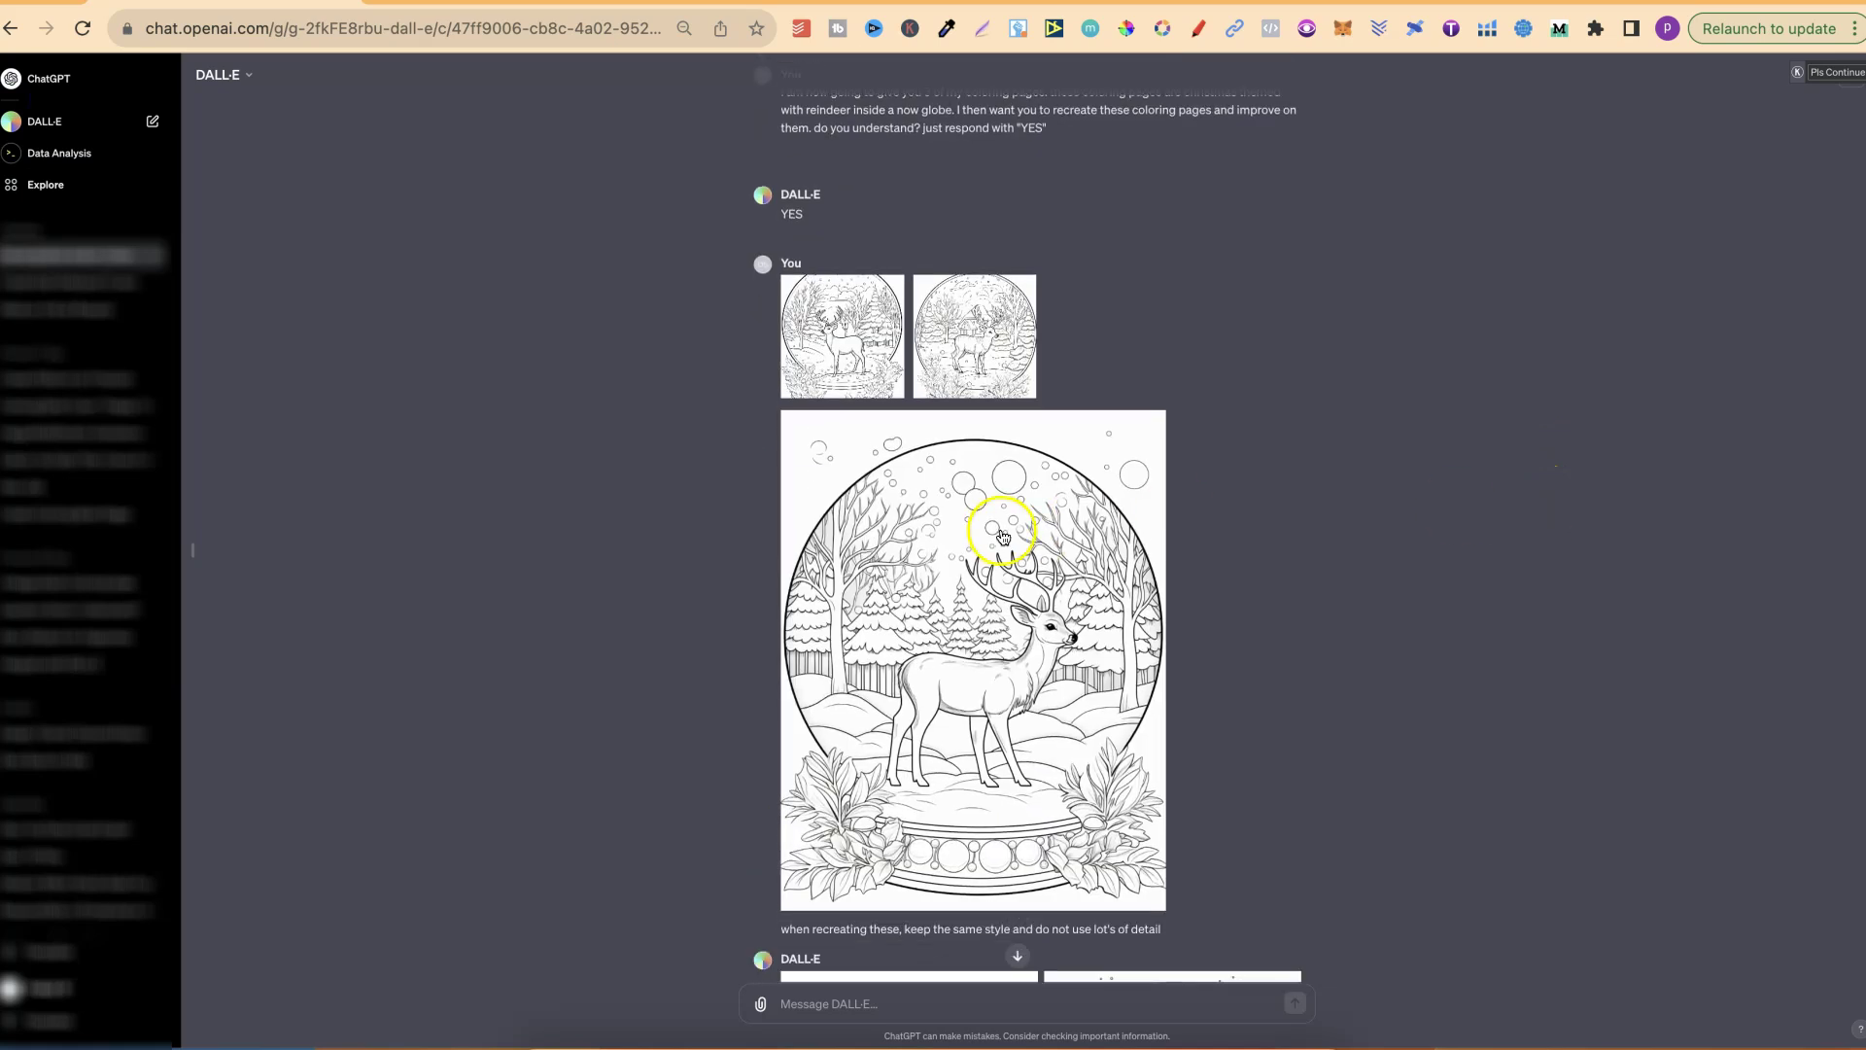
{"action": "left_click", "coordinate": [986, 591]}
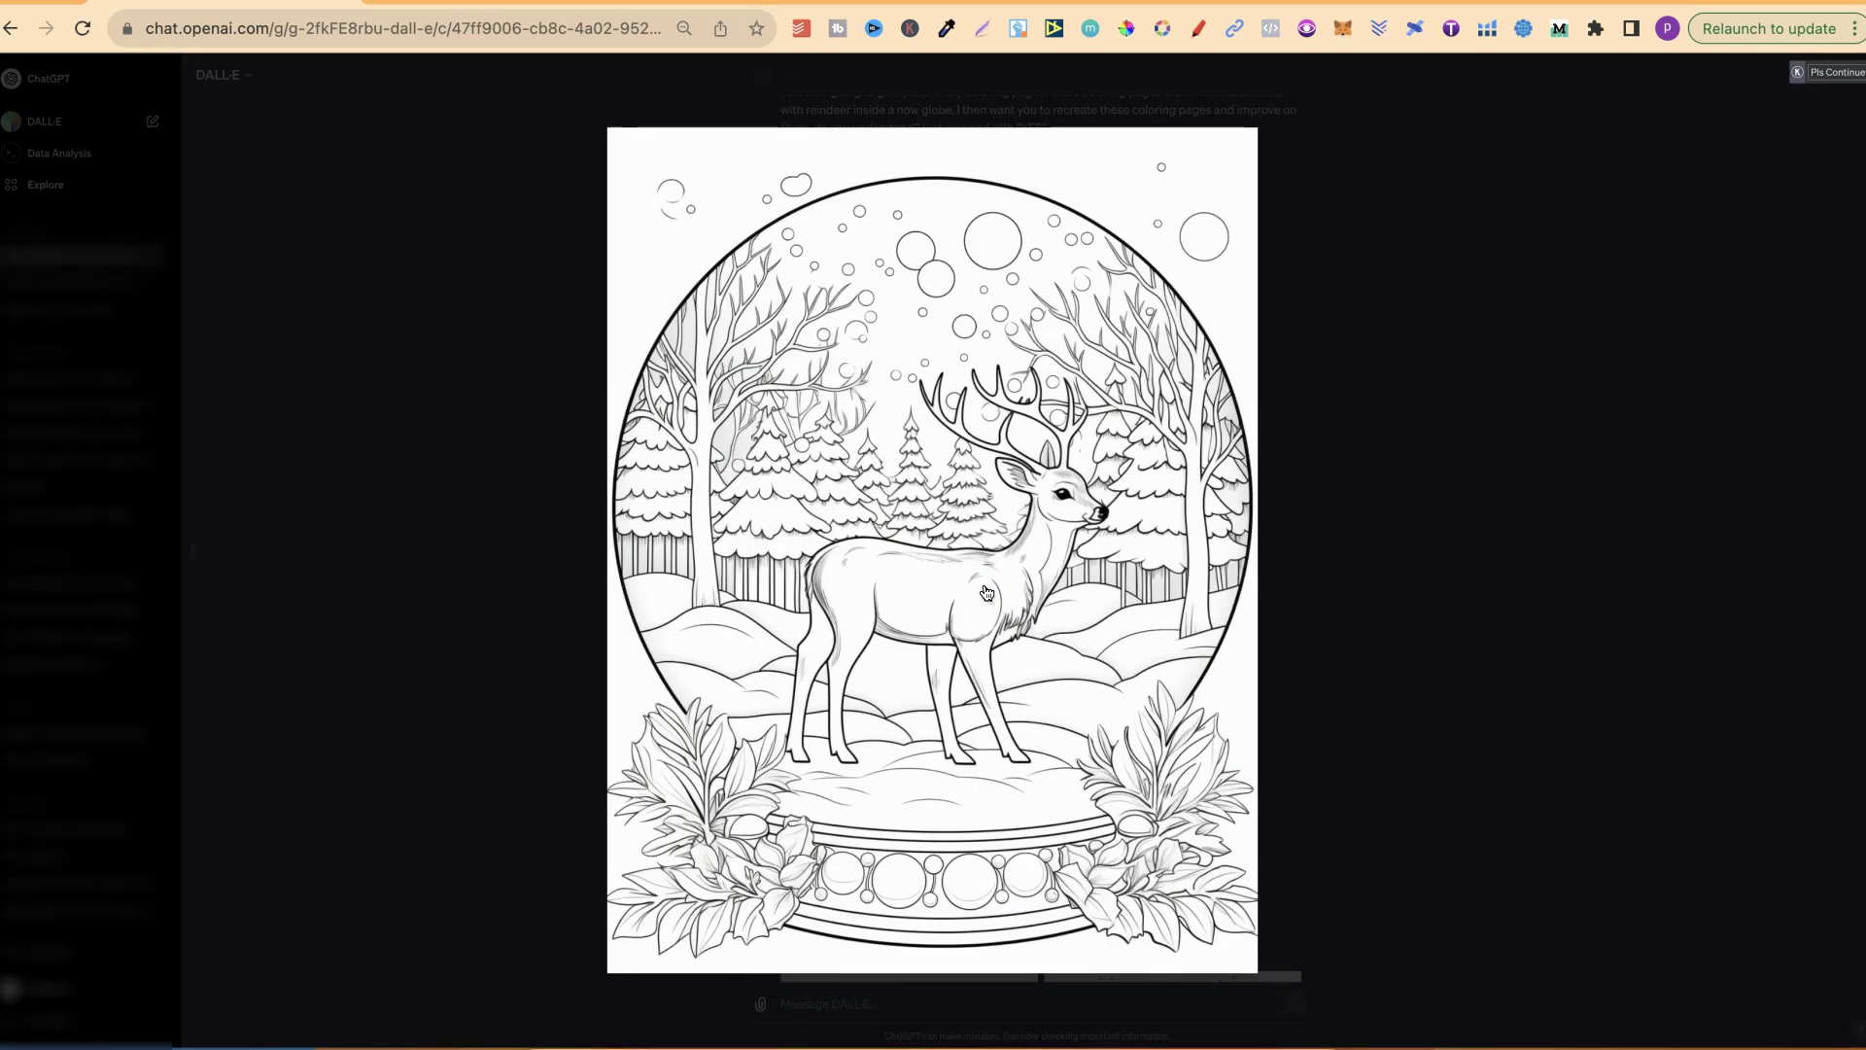
{"action": "left_click", "coordinate": [480, 2]}
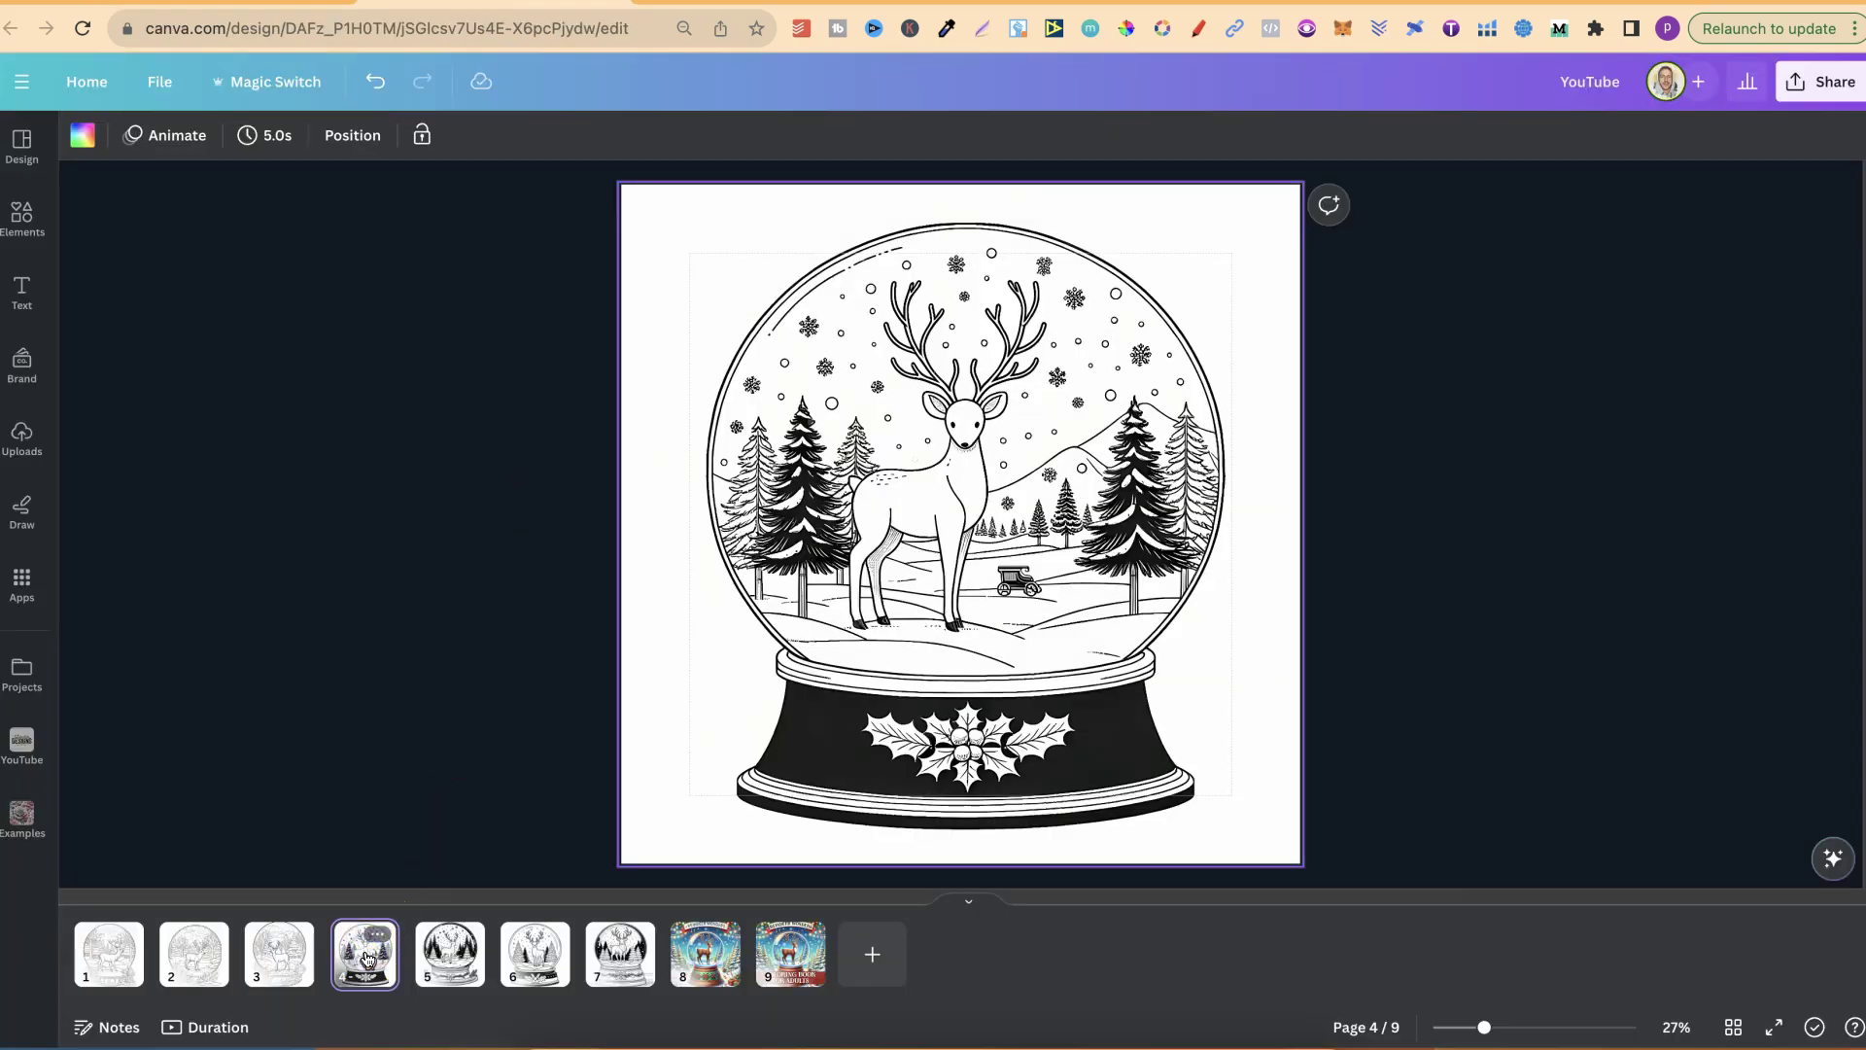
Step forward through the pages to page 8, the colourful Reindeer Wonders cover
{"action": "key", "text": "Right"}
{"action": "key", "text": "Right"}
{"action": "key", "text": "Right"}
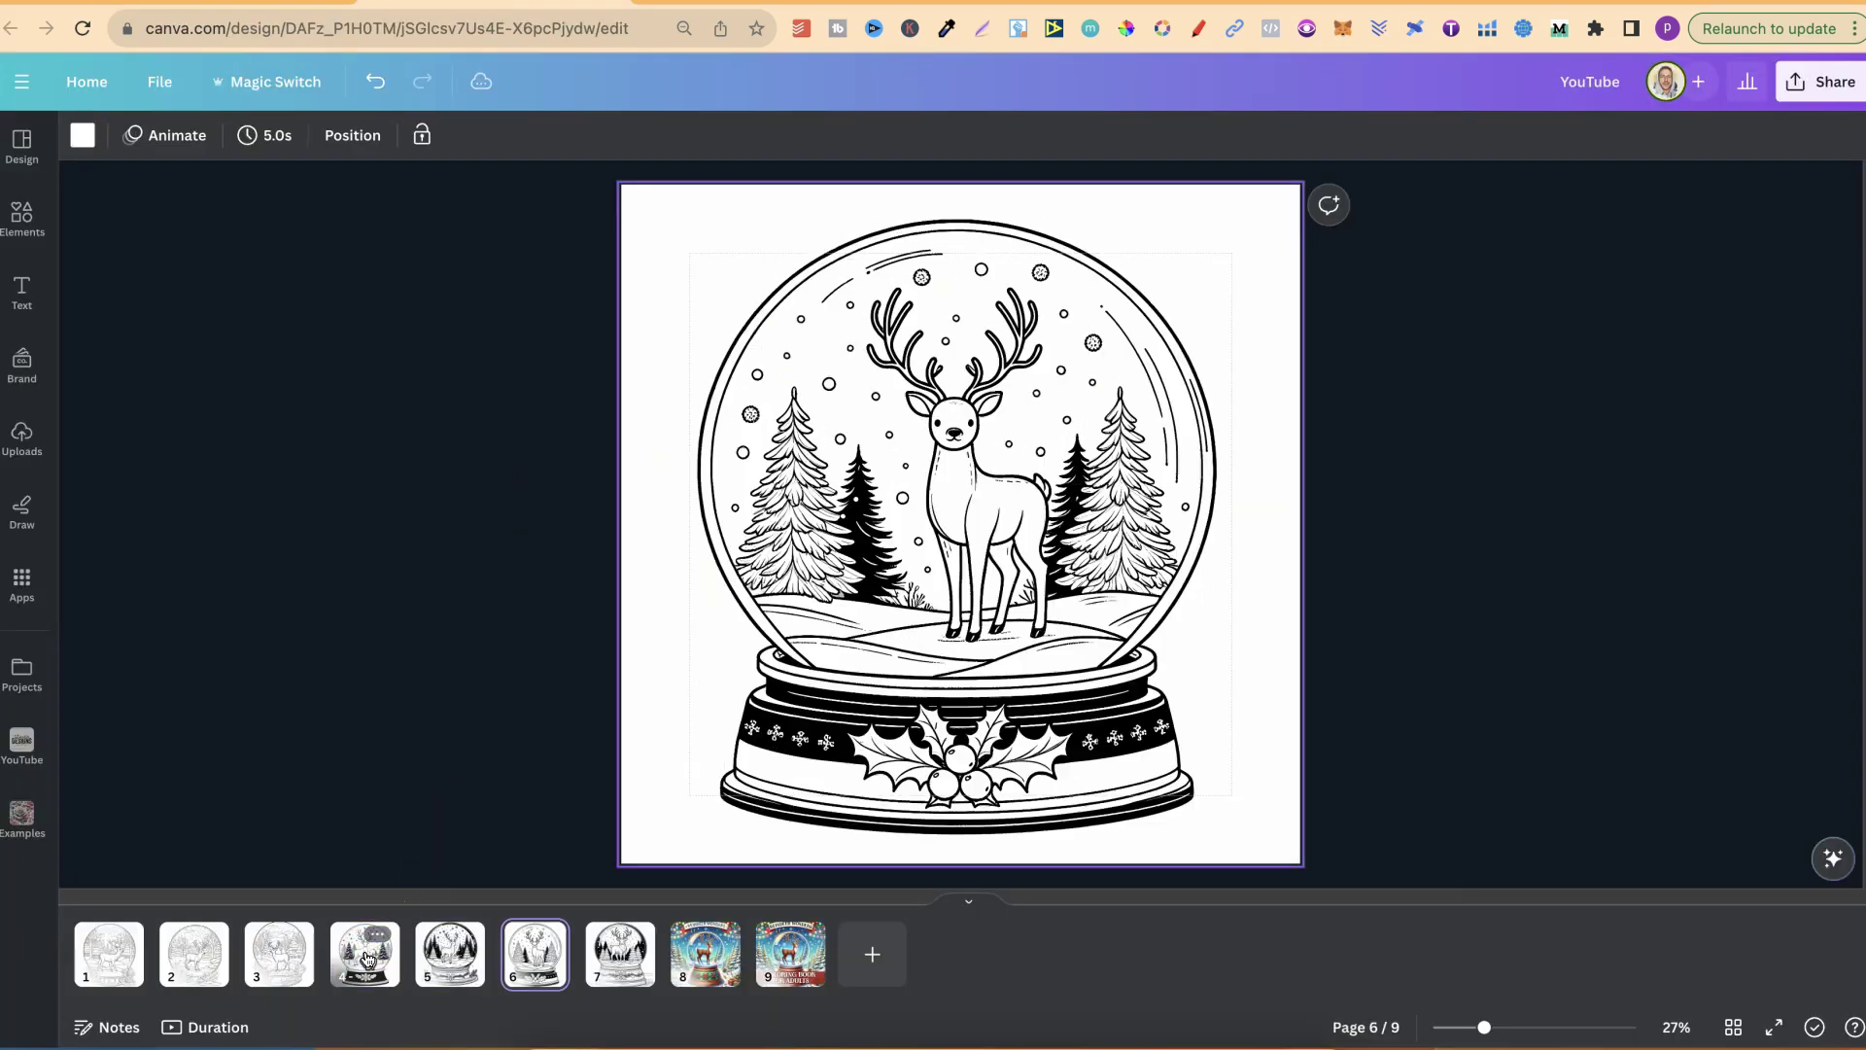
{"action": "key", "text": "Right"}
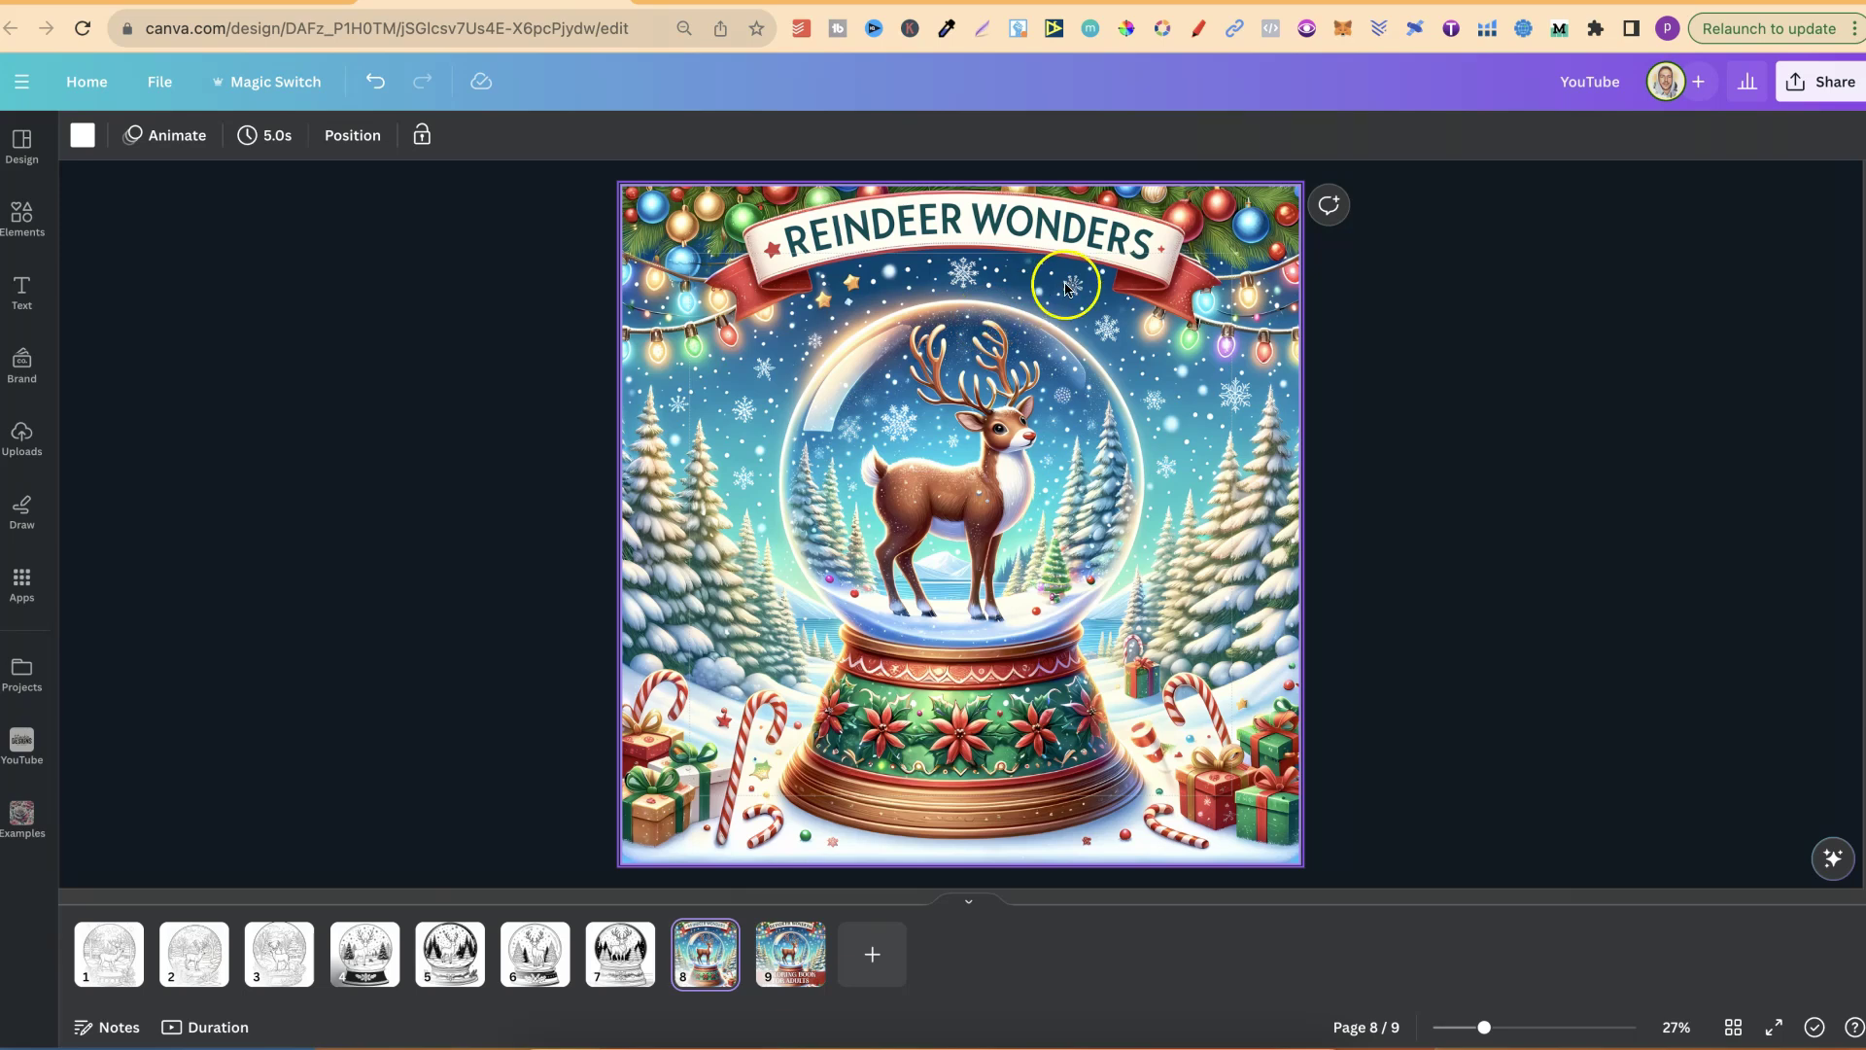
Extract the cover's REINDEER WONDERS banner lettering as editable text with Grab Text
{"action": "left_click", "coordinate": [991, 412]}
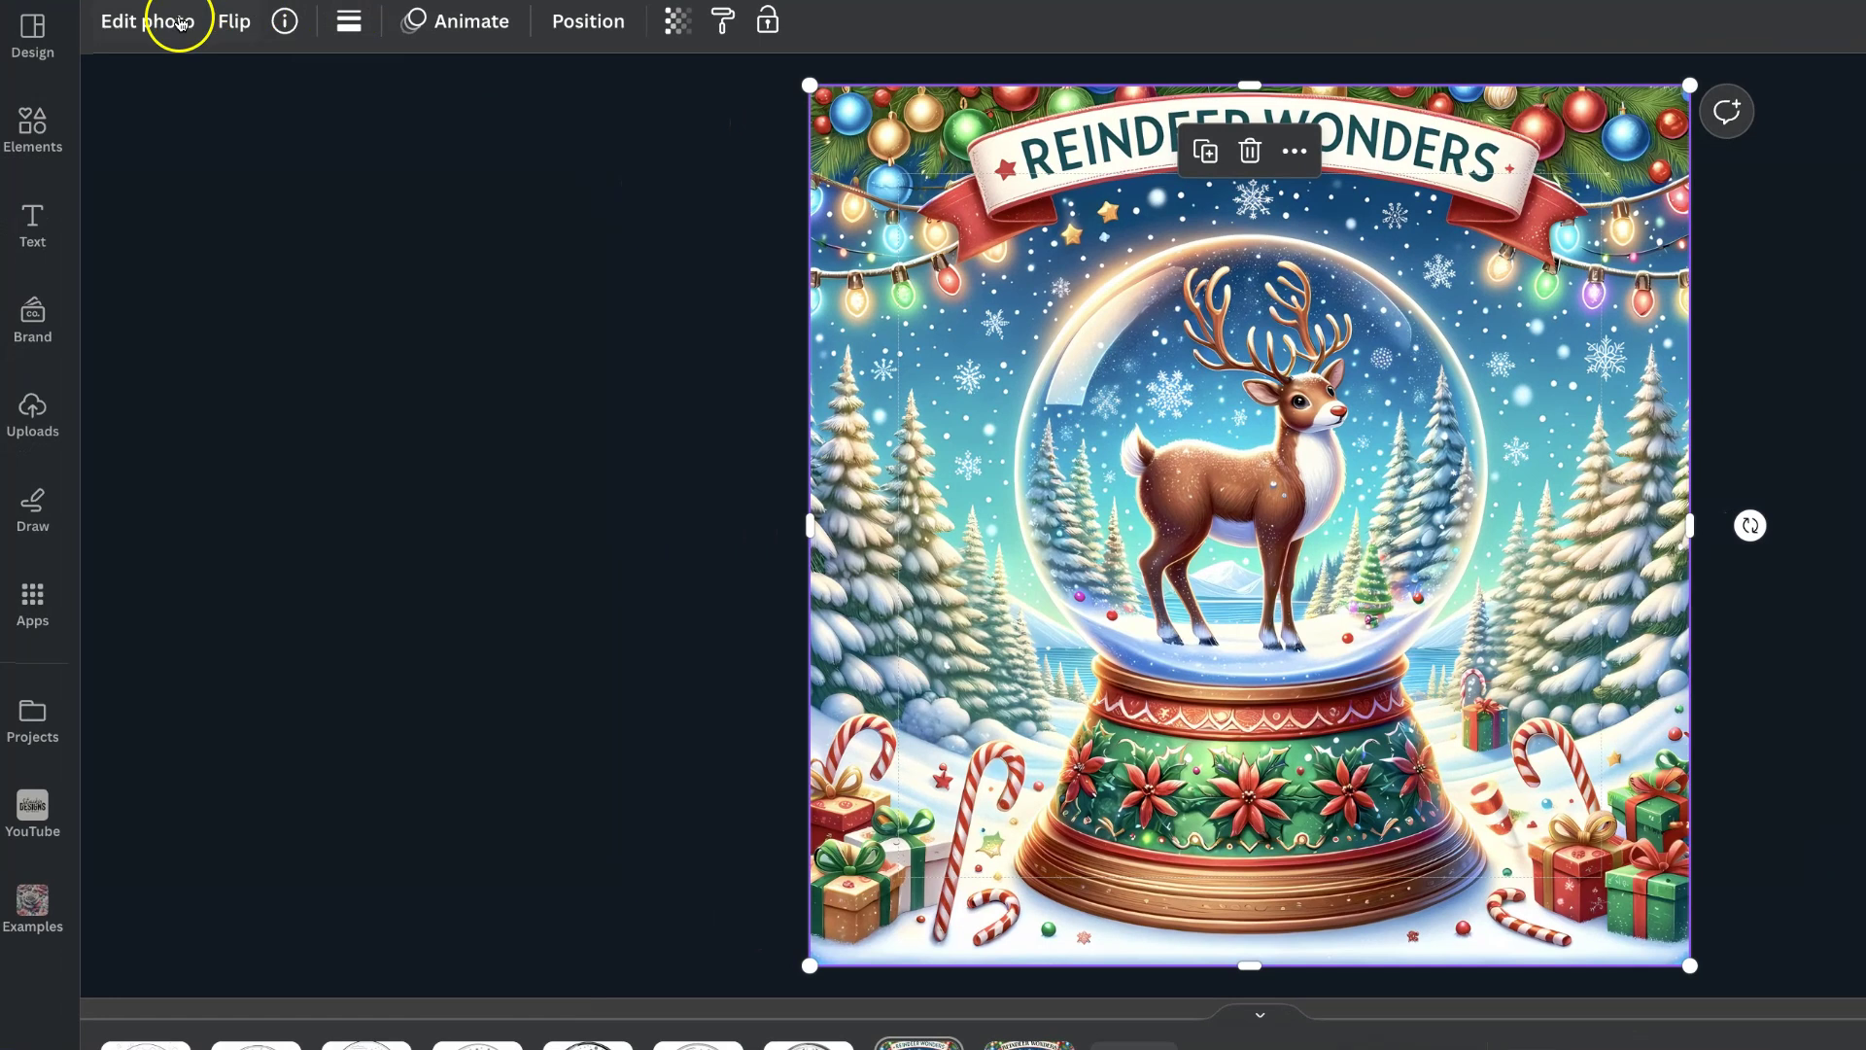
{"action": "left_click", "coordinate": [124, 145]}
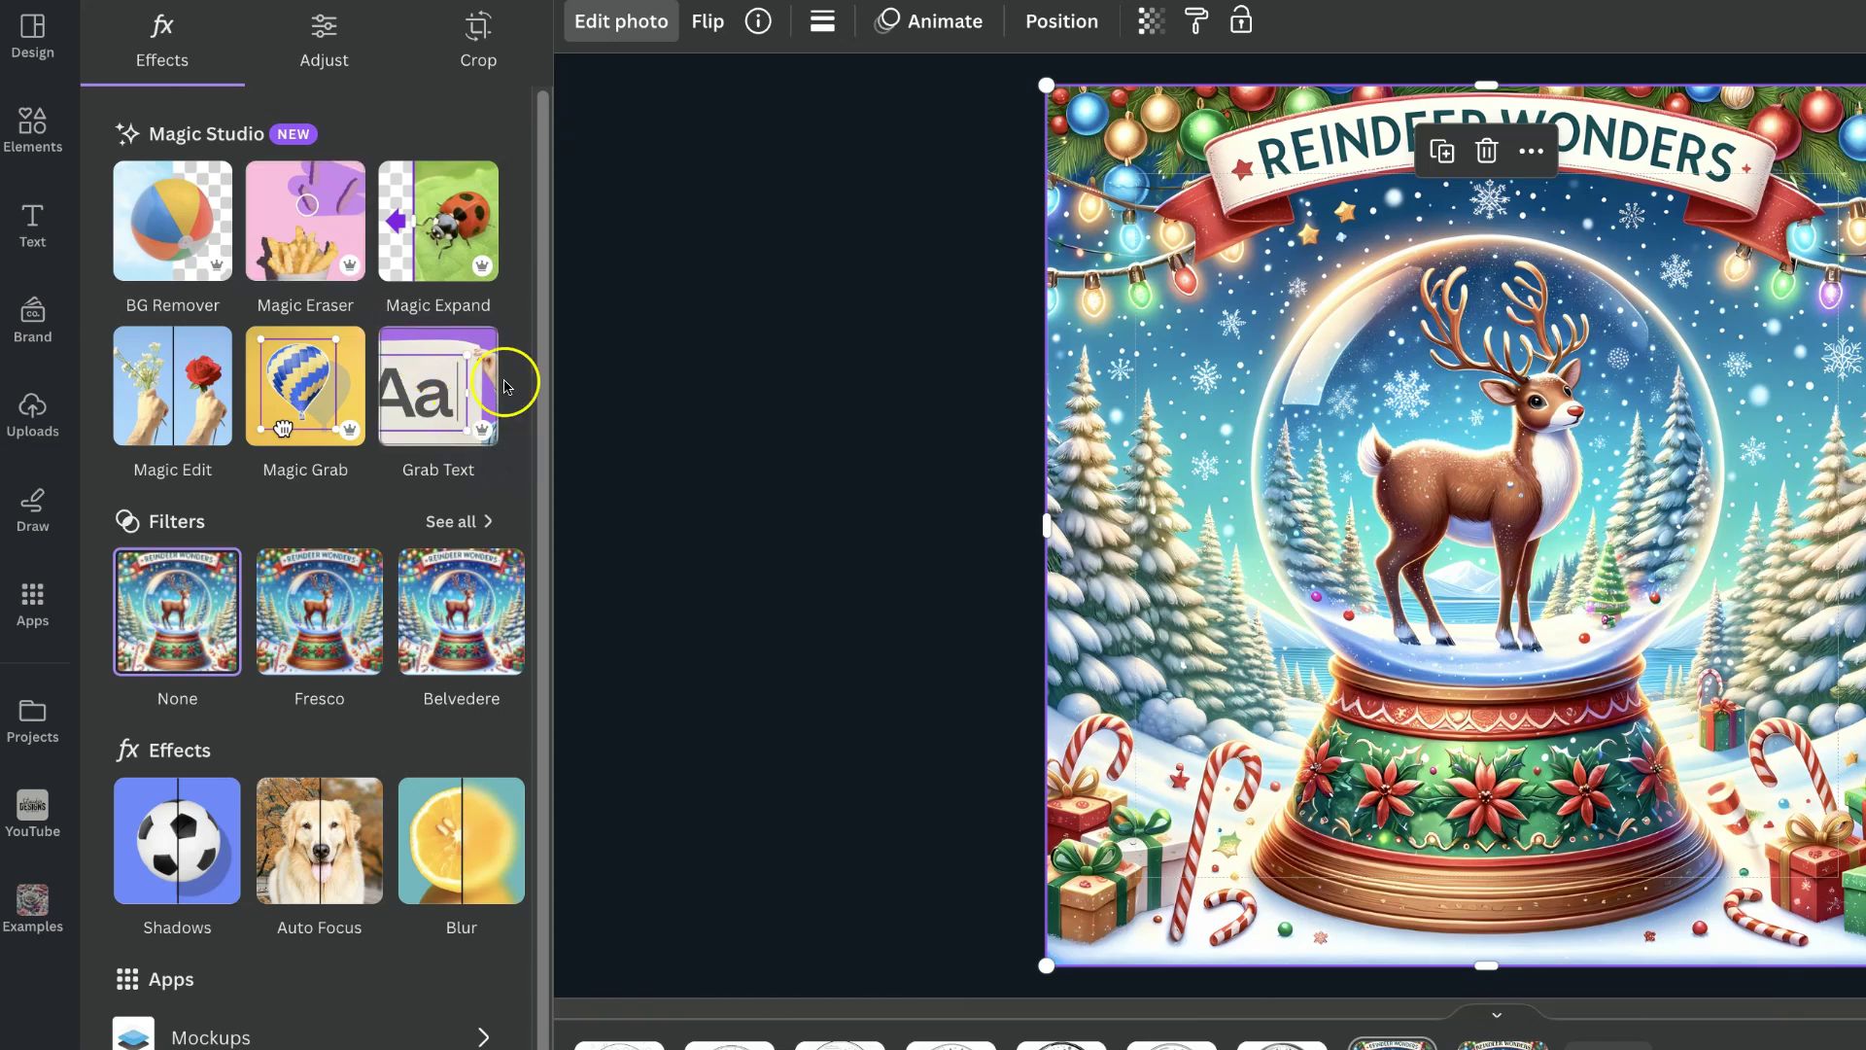
{"action": "left_click", "coordinate": [449, 382]}
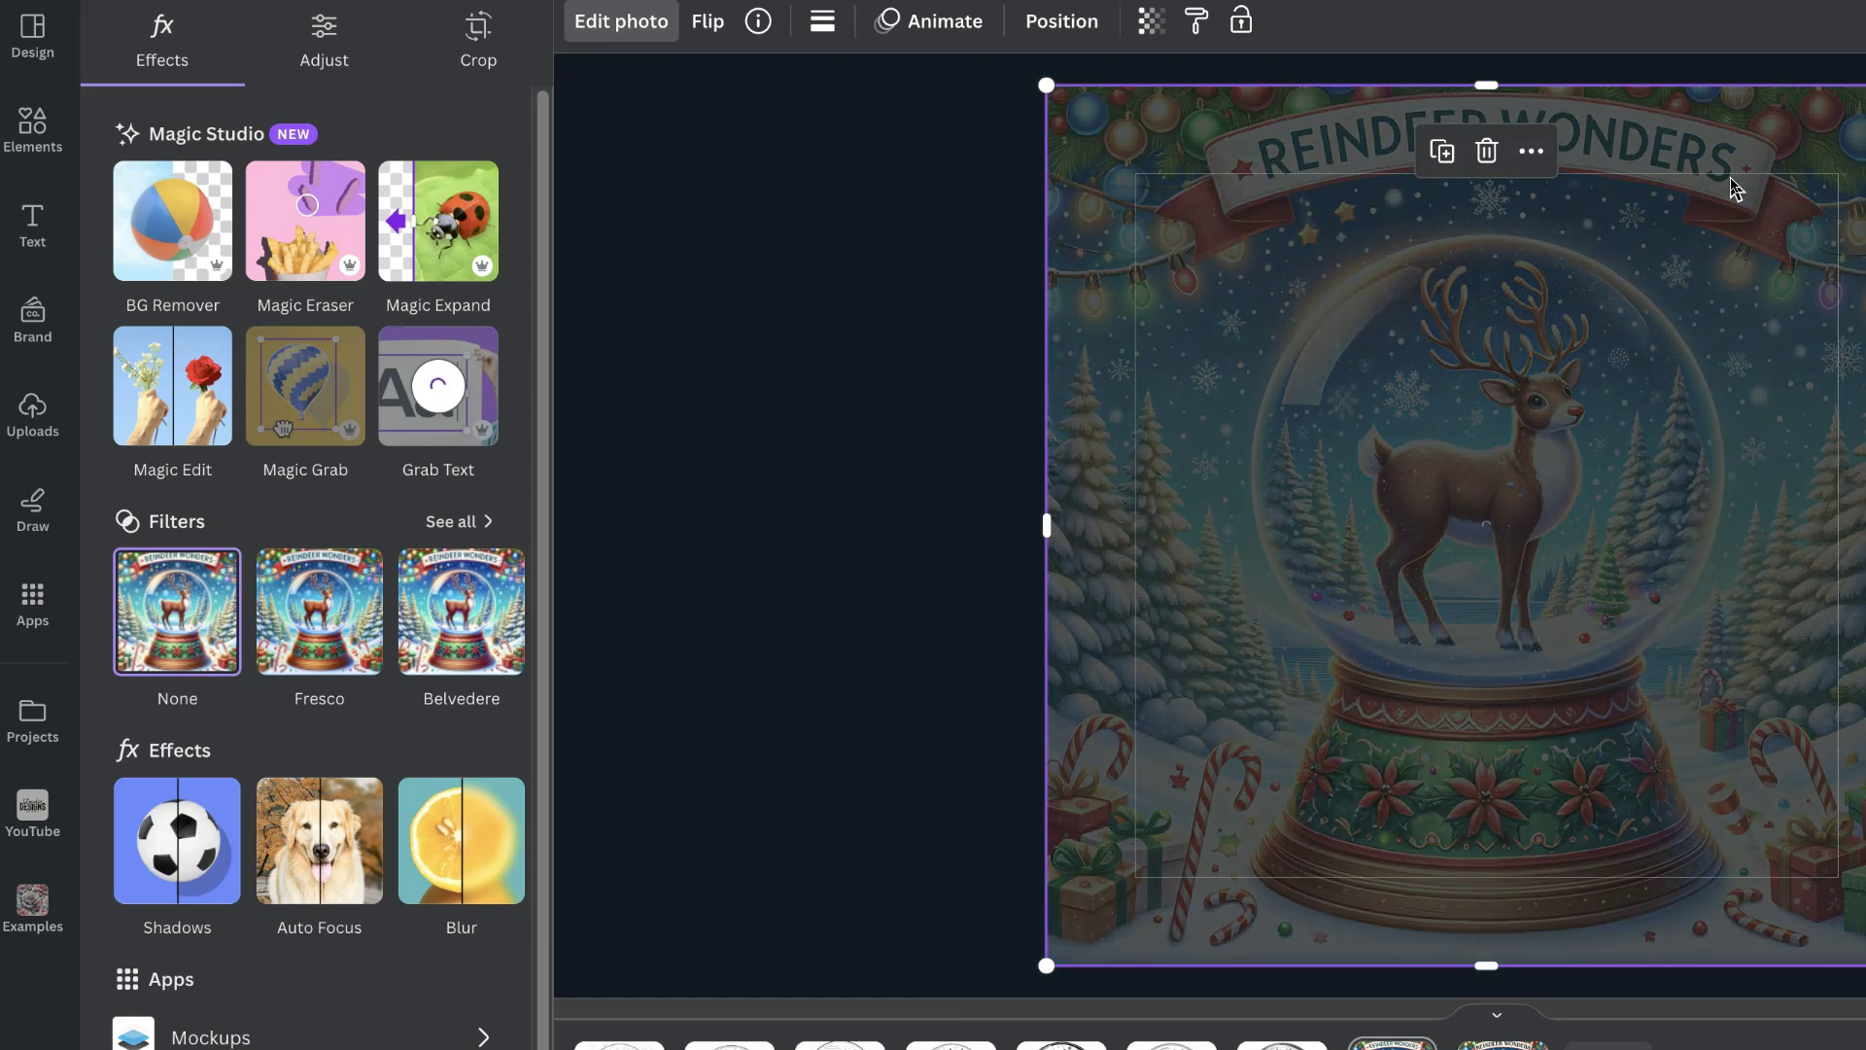
Delete the extracted title text box, leaving the banner blank
{"action": "left_click", "coordinate": [1196, 251]}
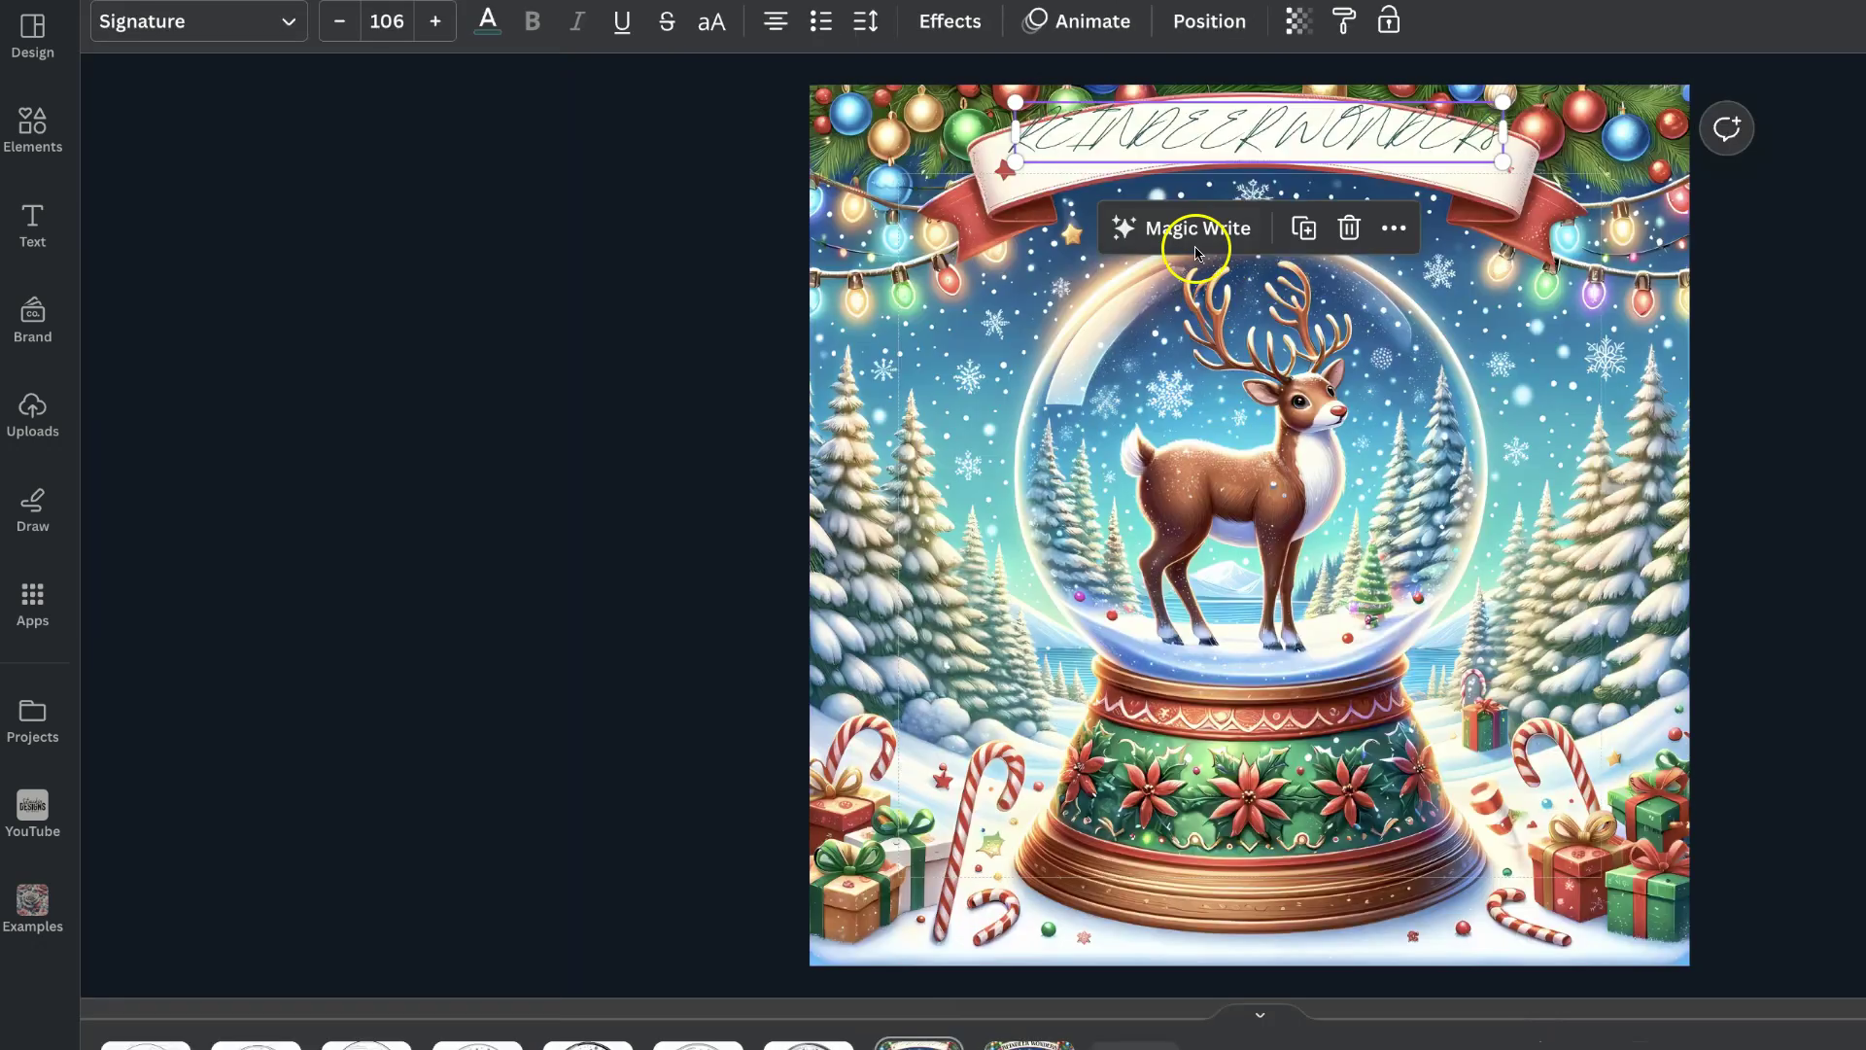
{"action": "left_click_drag", "start_coordinate": [1242, 137], "coordinate": [1260, 151]}
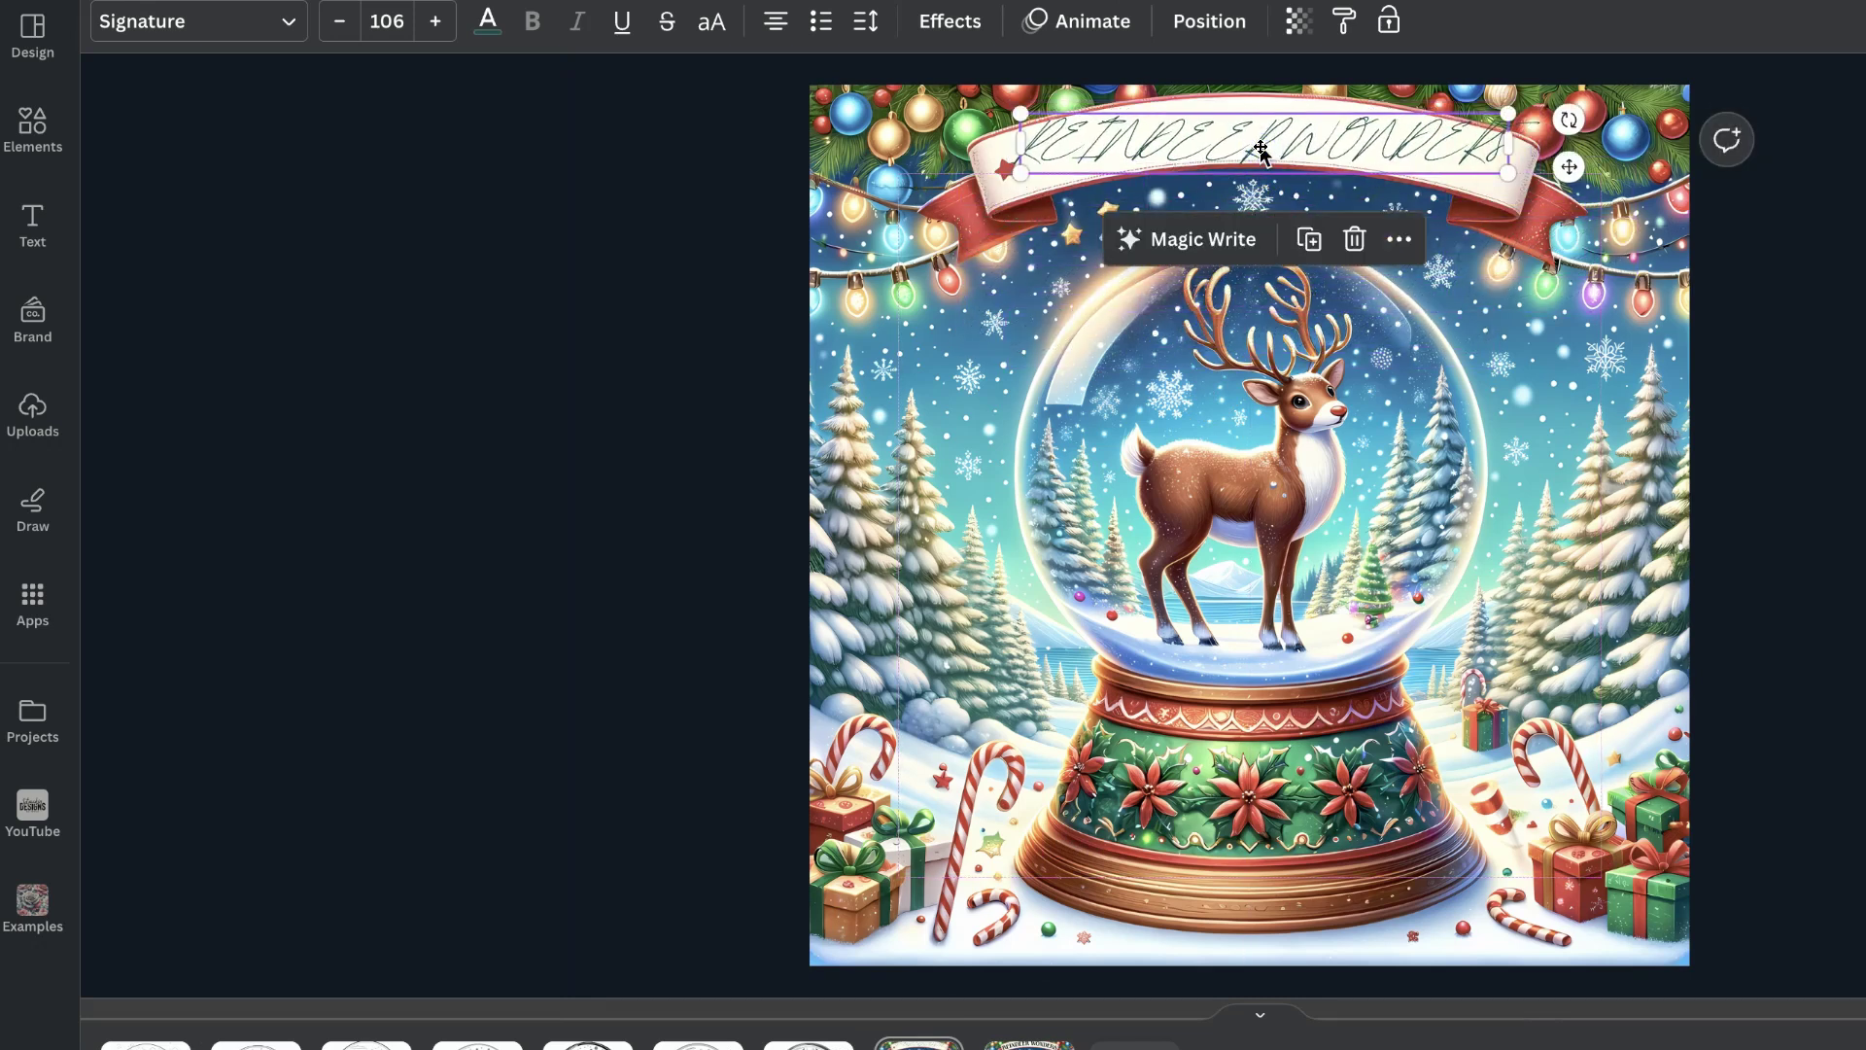
{"action": "key", "text": "Delete"}
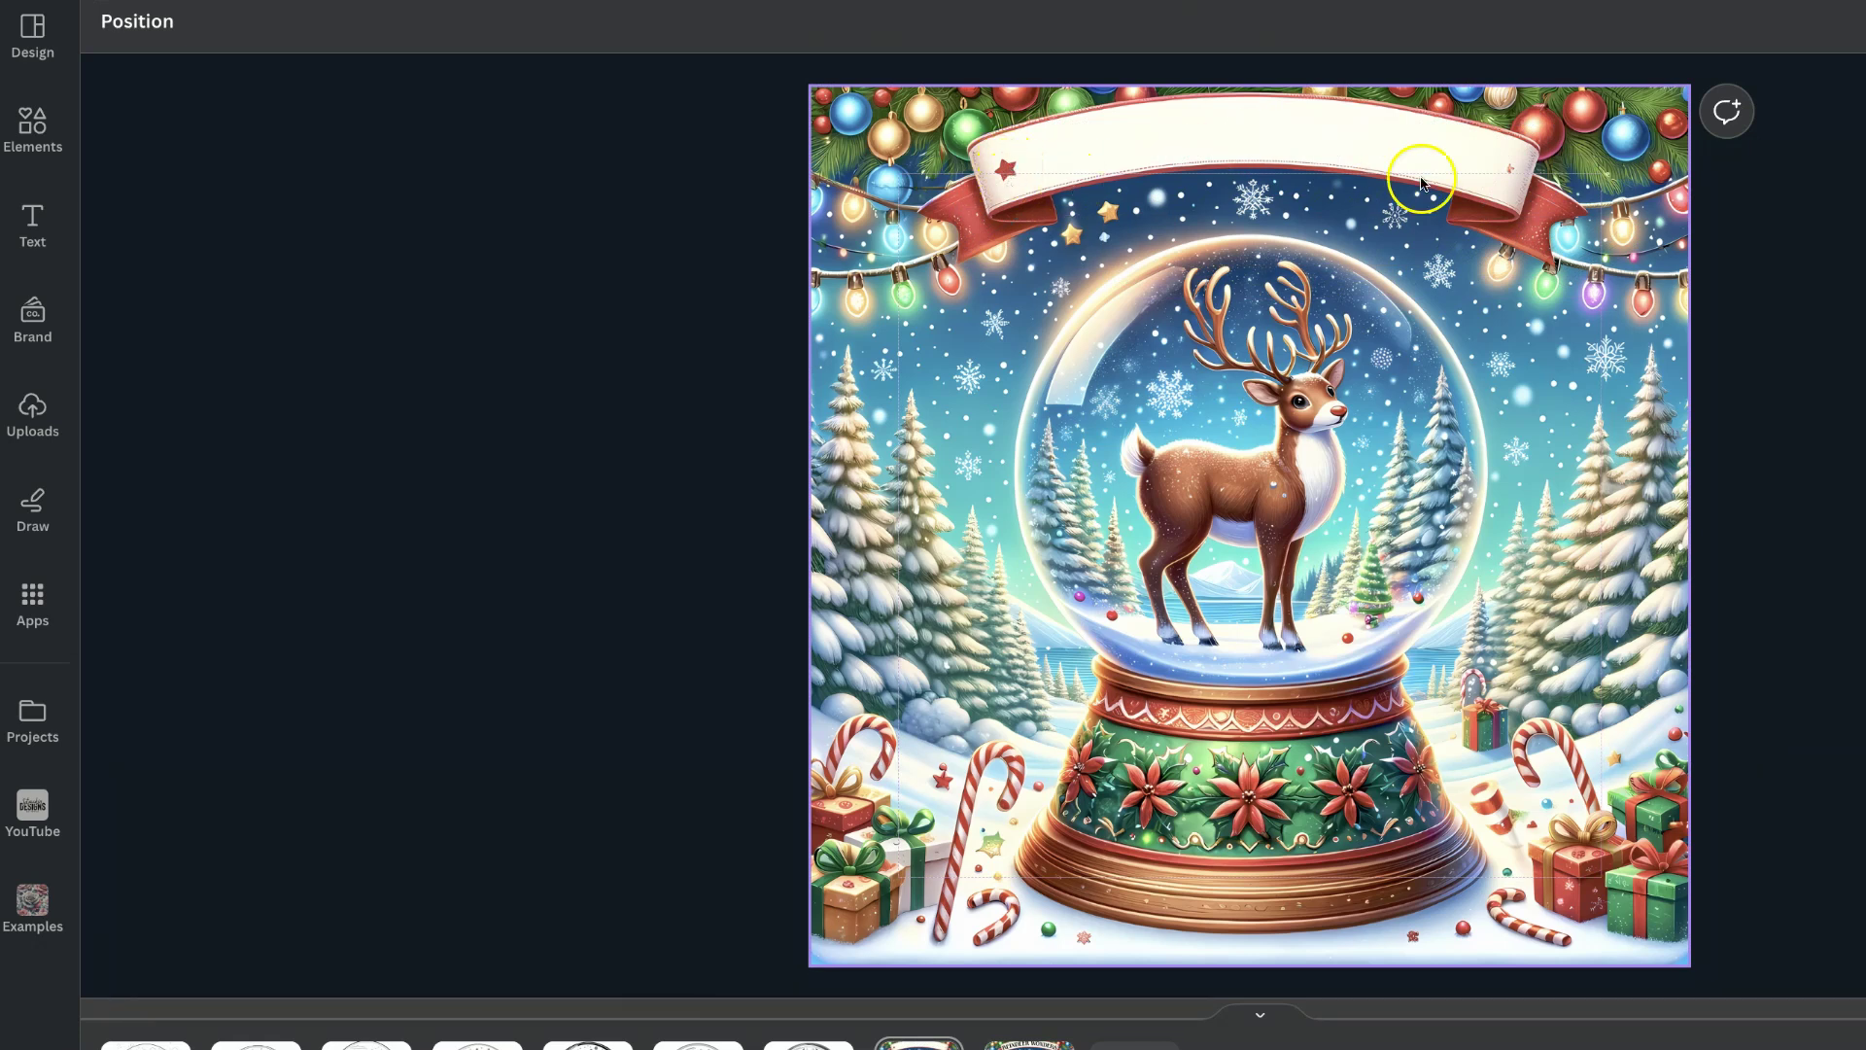
Use Magic Eraser to remove the banner's star and right-end mark from the cover picture
{"action": "left_click", "coordinate": [1119, 390]}
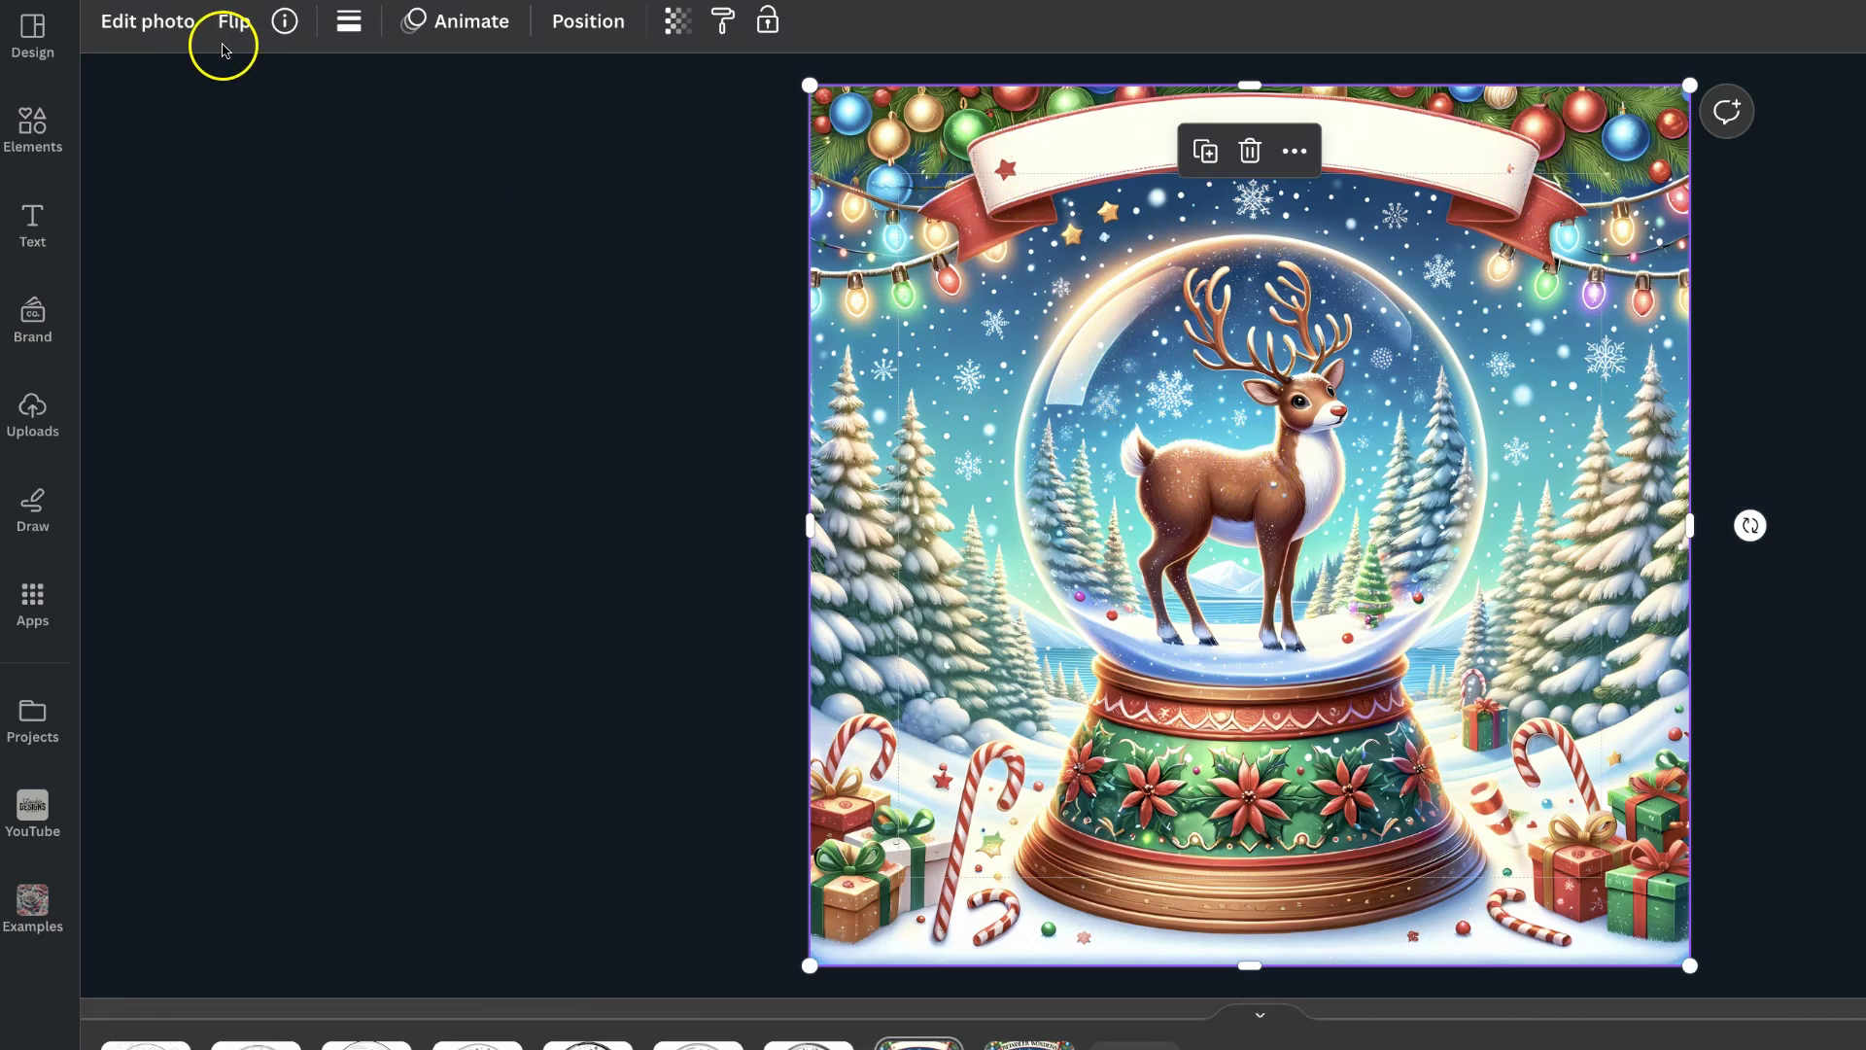
{"action": "left_click", "coordinate": [167, 25]}
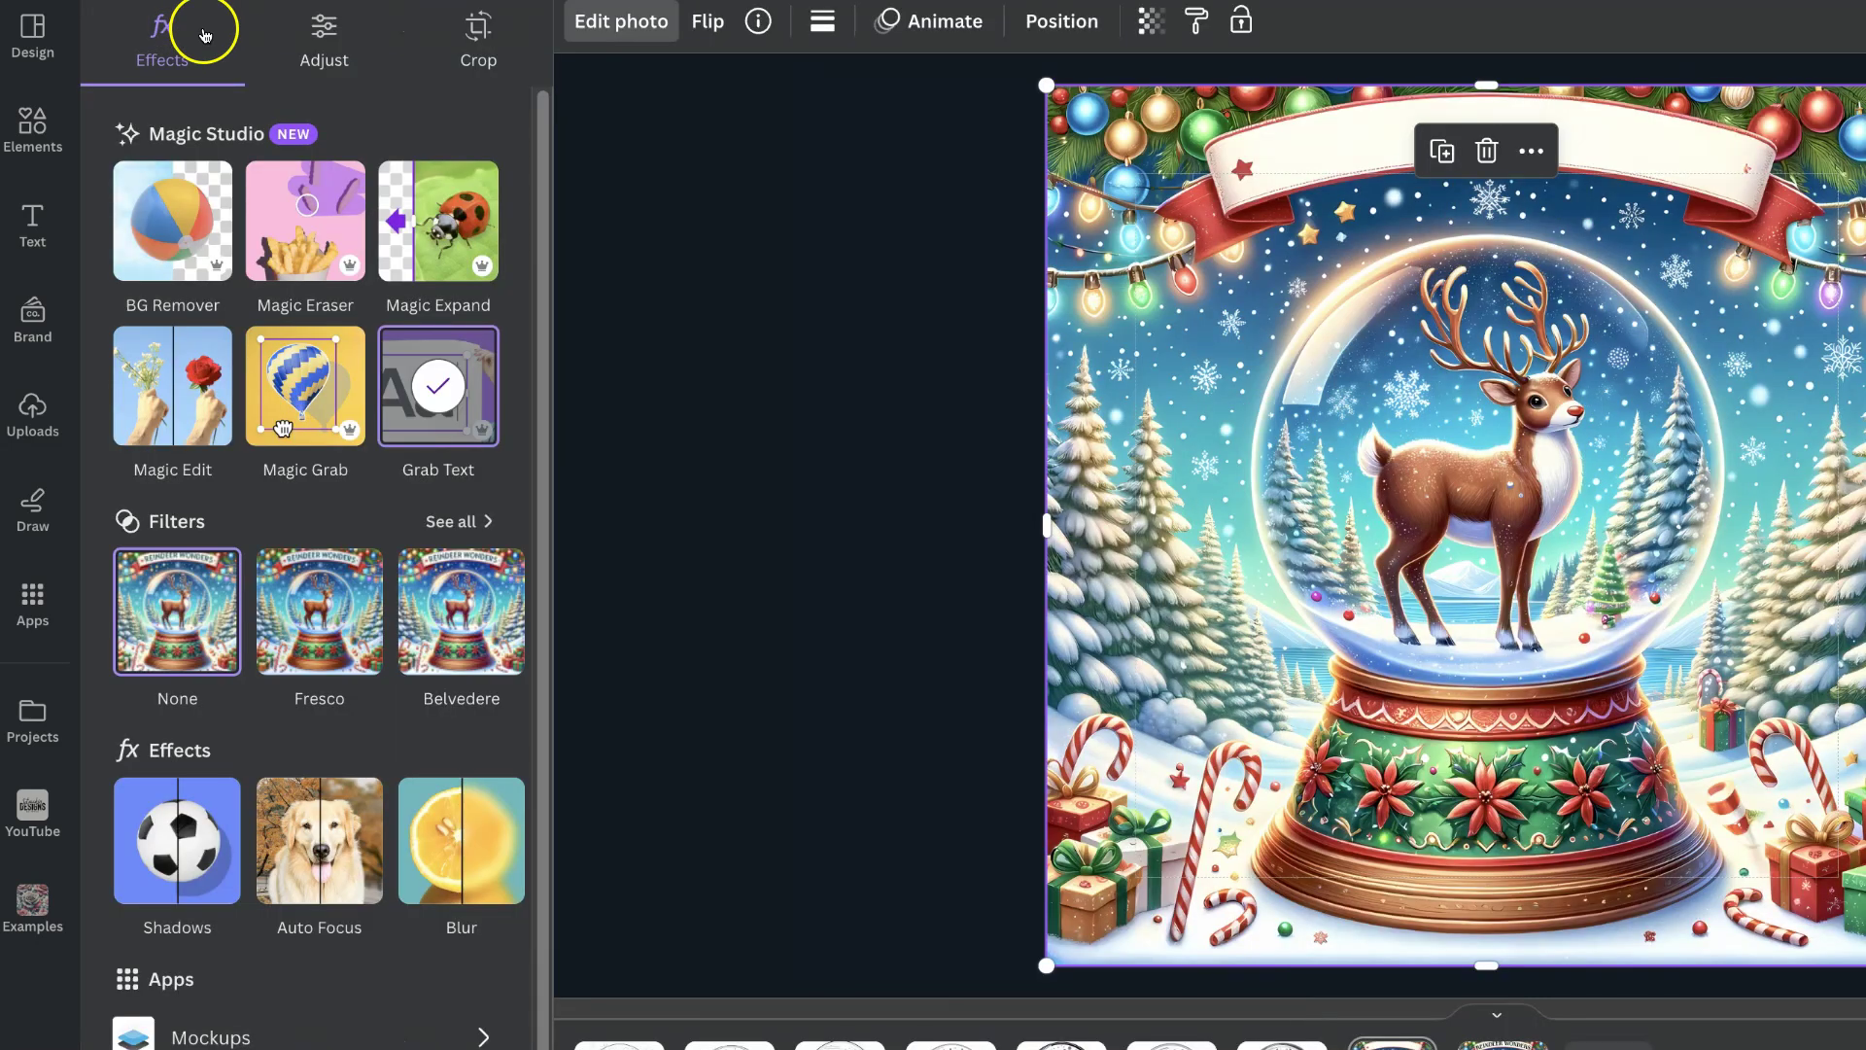
{"action": "left_click", "coordinate": [303, 242]}
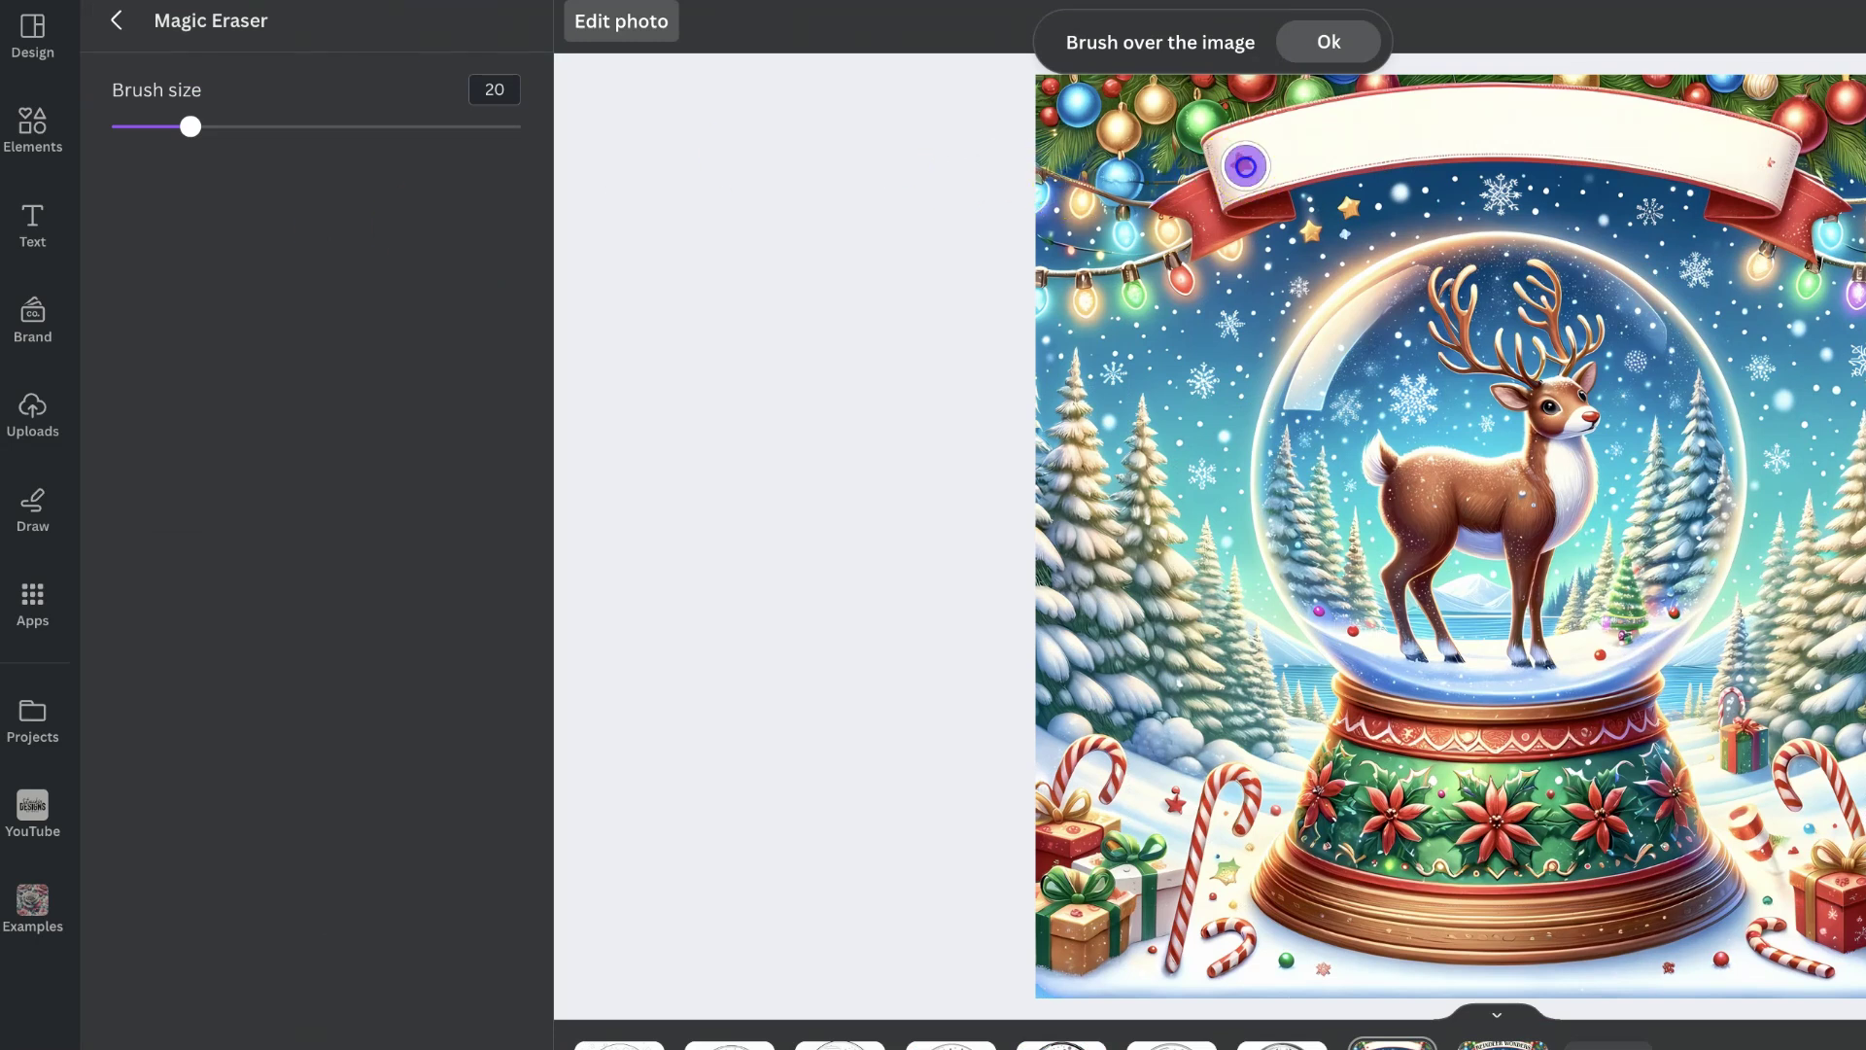
{"action": "left_click", "coordinate": [1245, 166]}
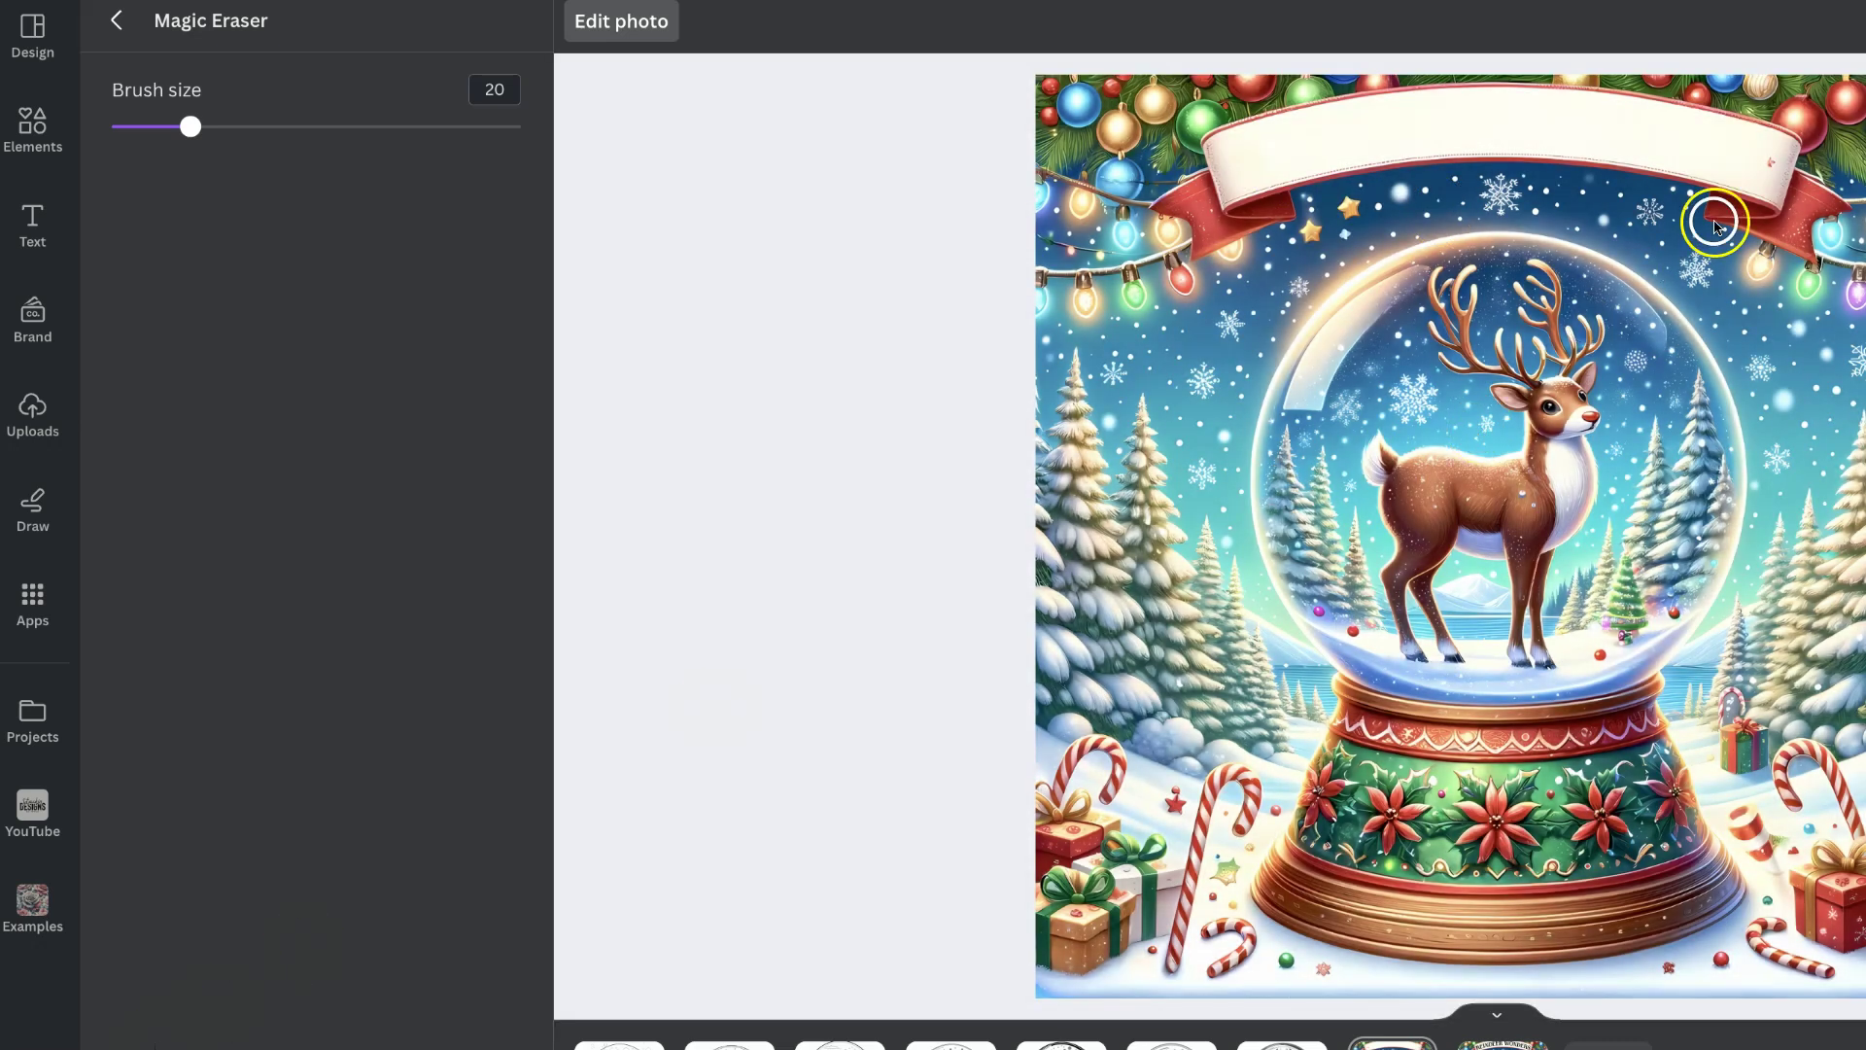
{"action": "left_click_drag", "start_coordinate": [1749, 159], "coordinate": [1766, 167]}
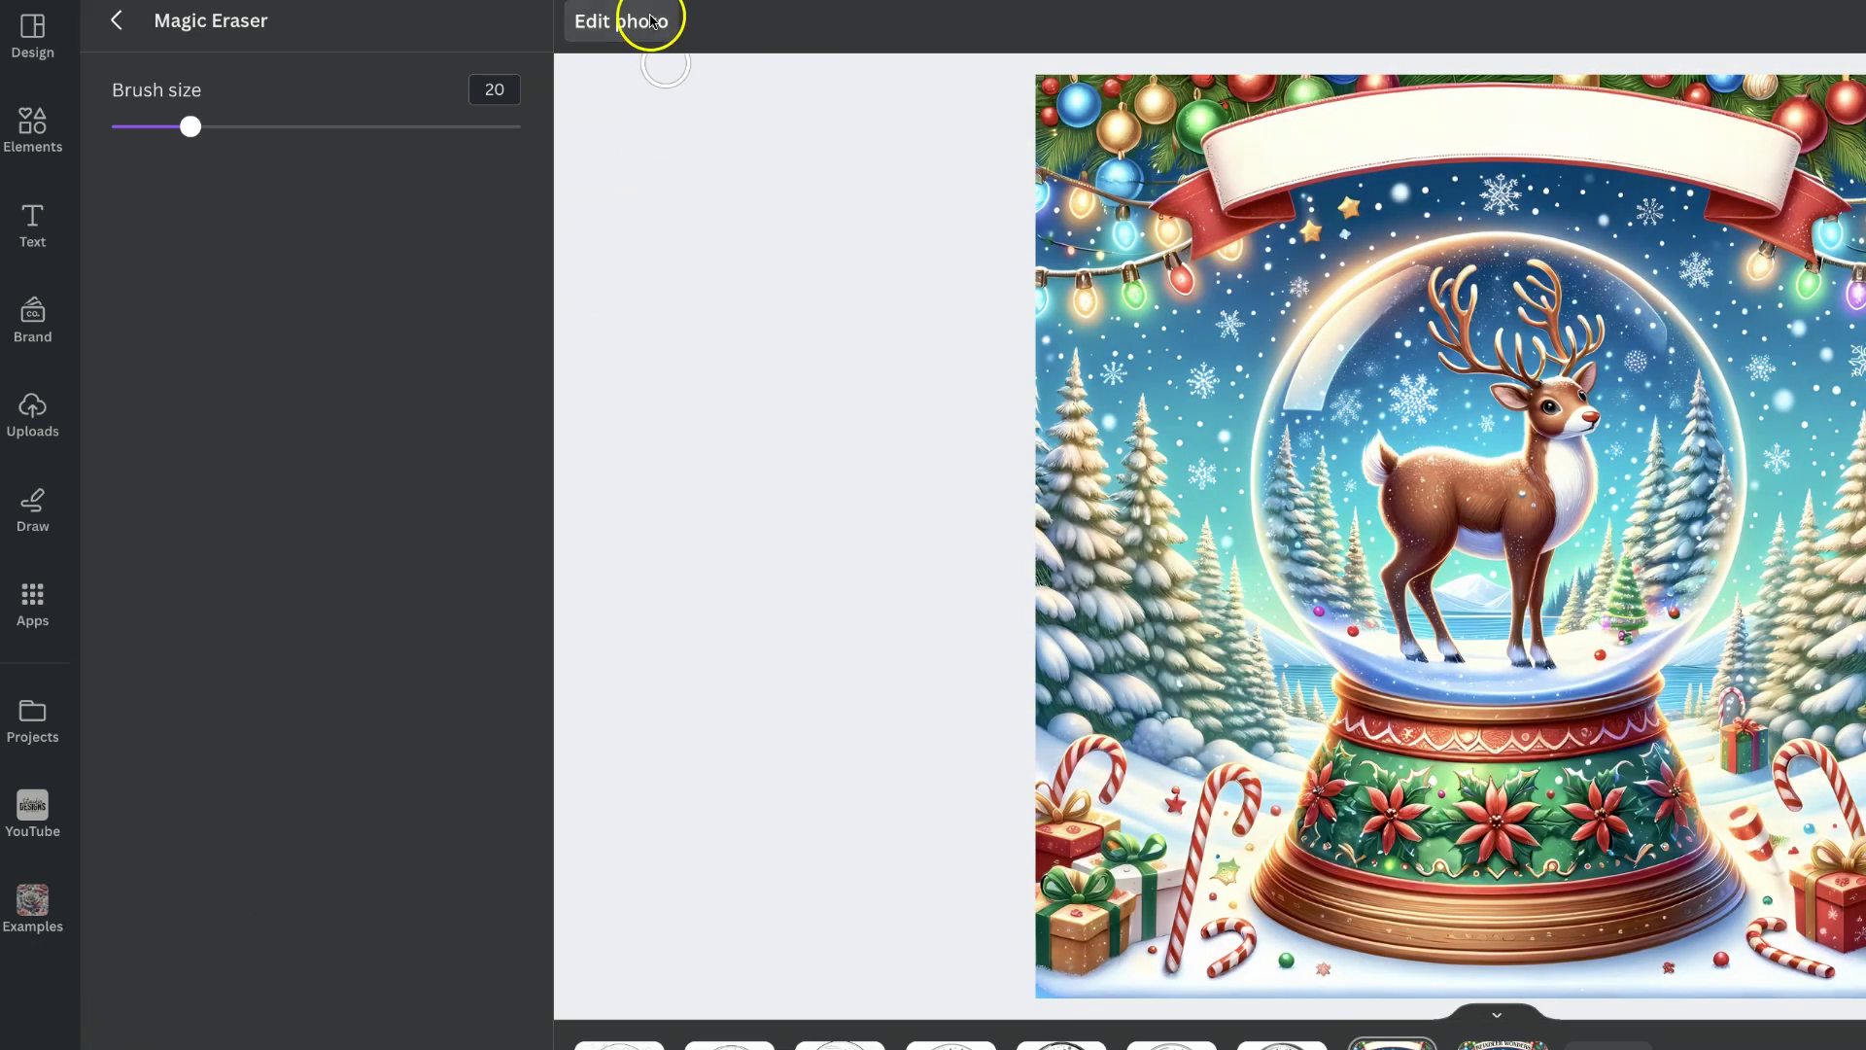
{"action": "left_click", "coordinate": [651, 21]}
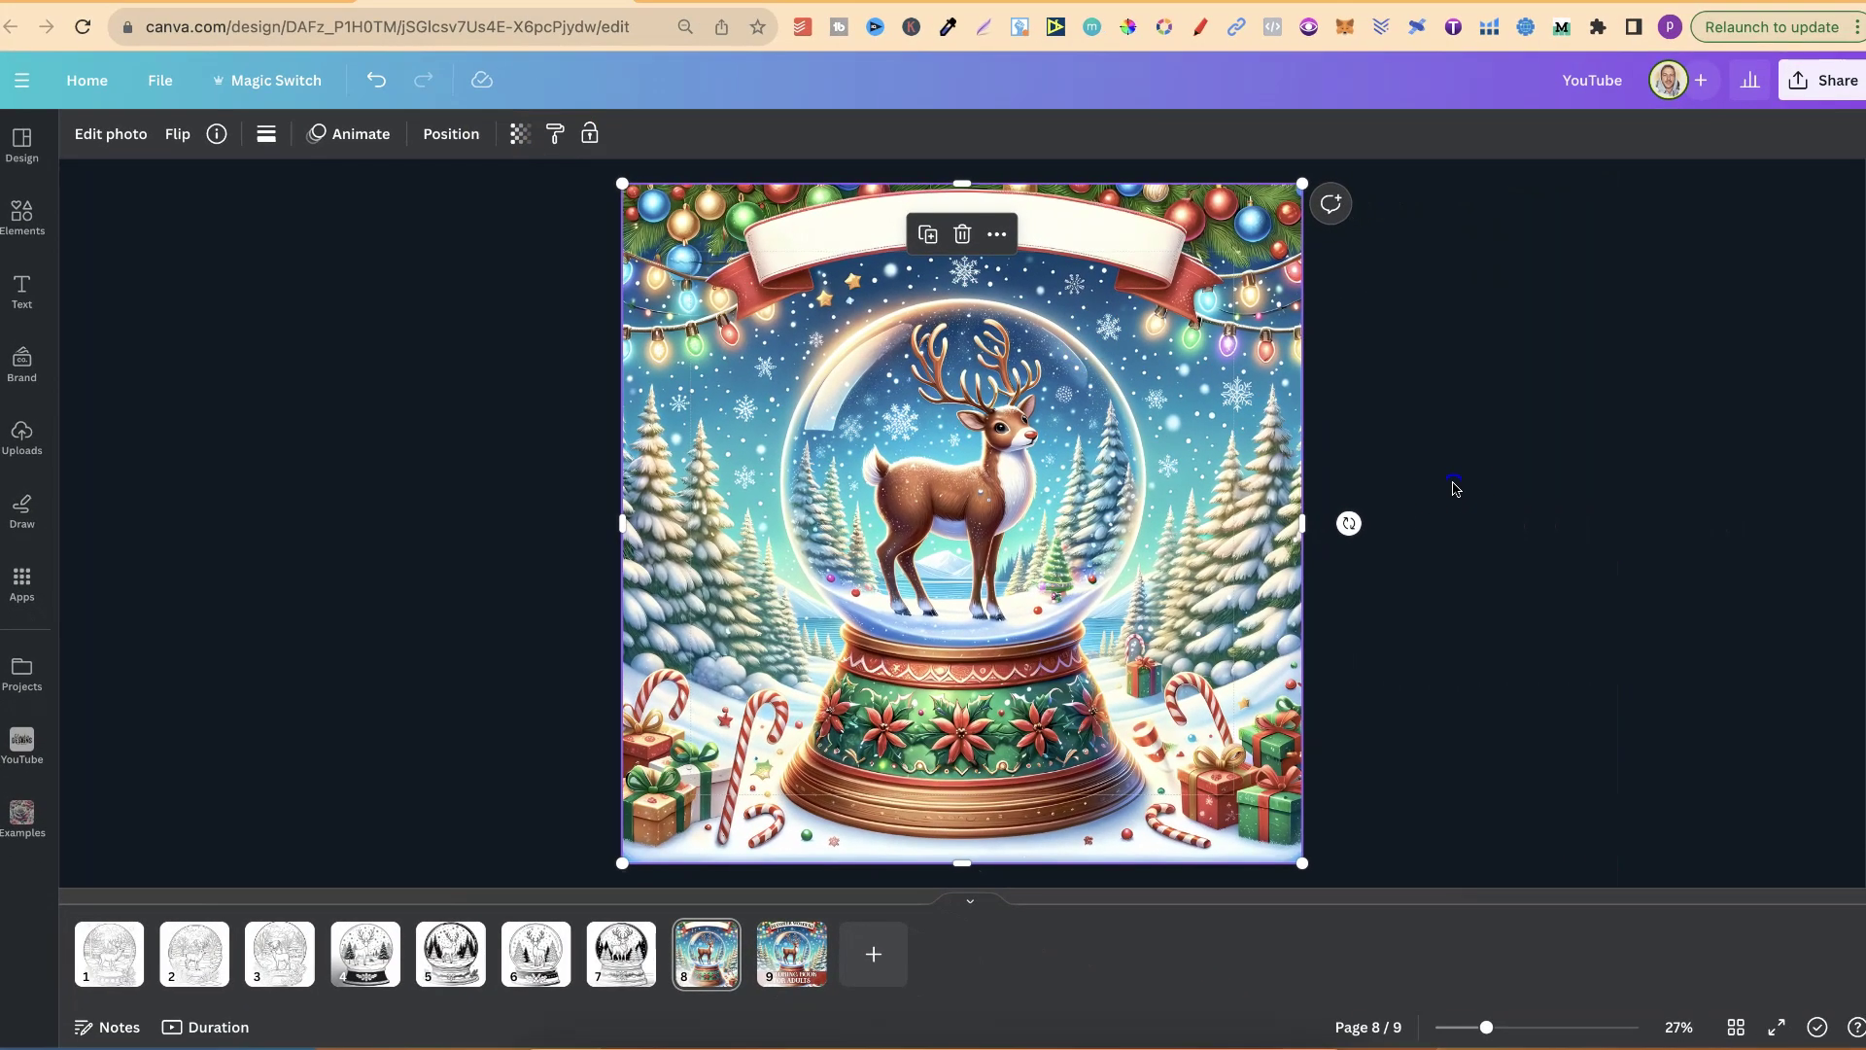
{"action": "left_click", "coordinate": [1453, 488]}
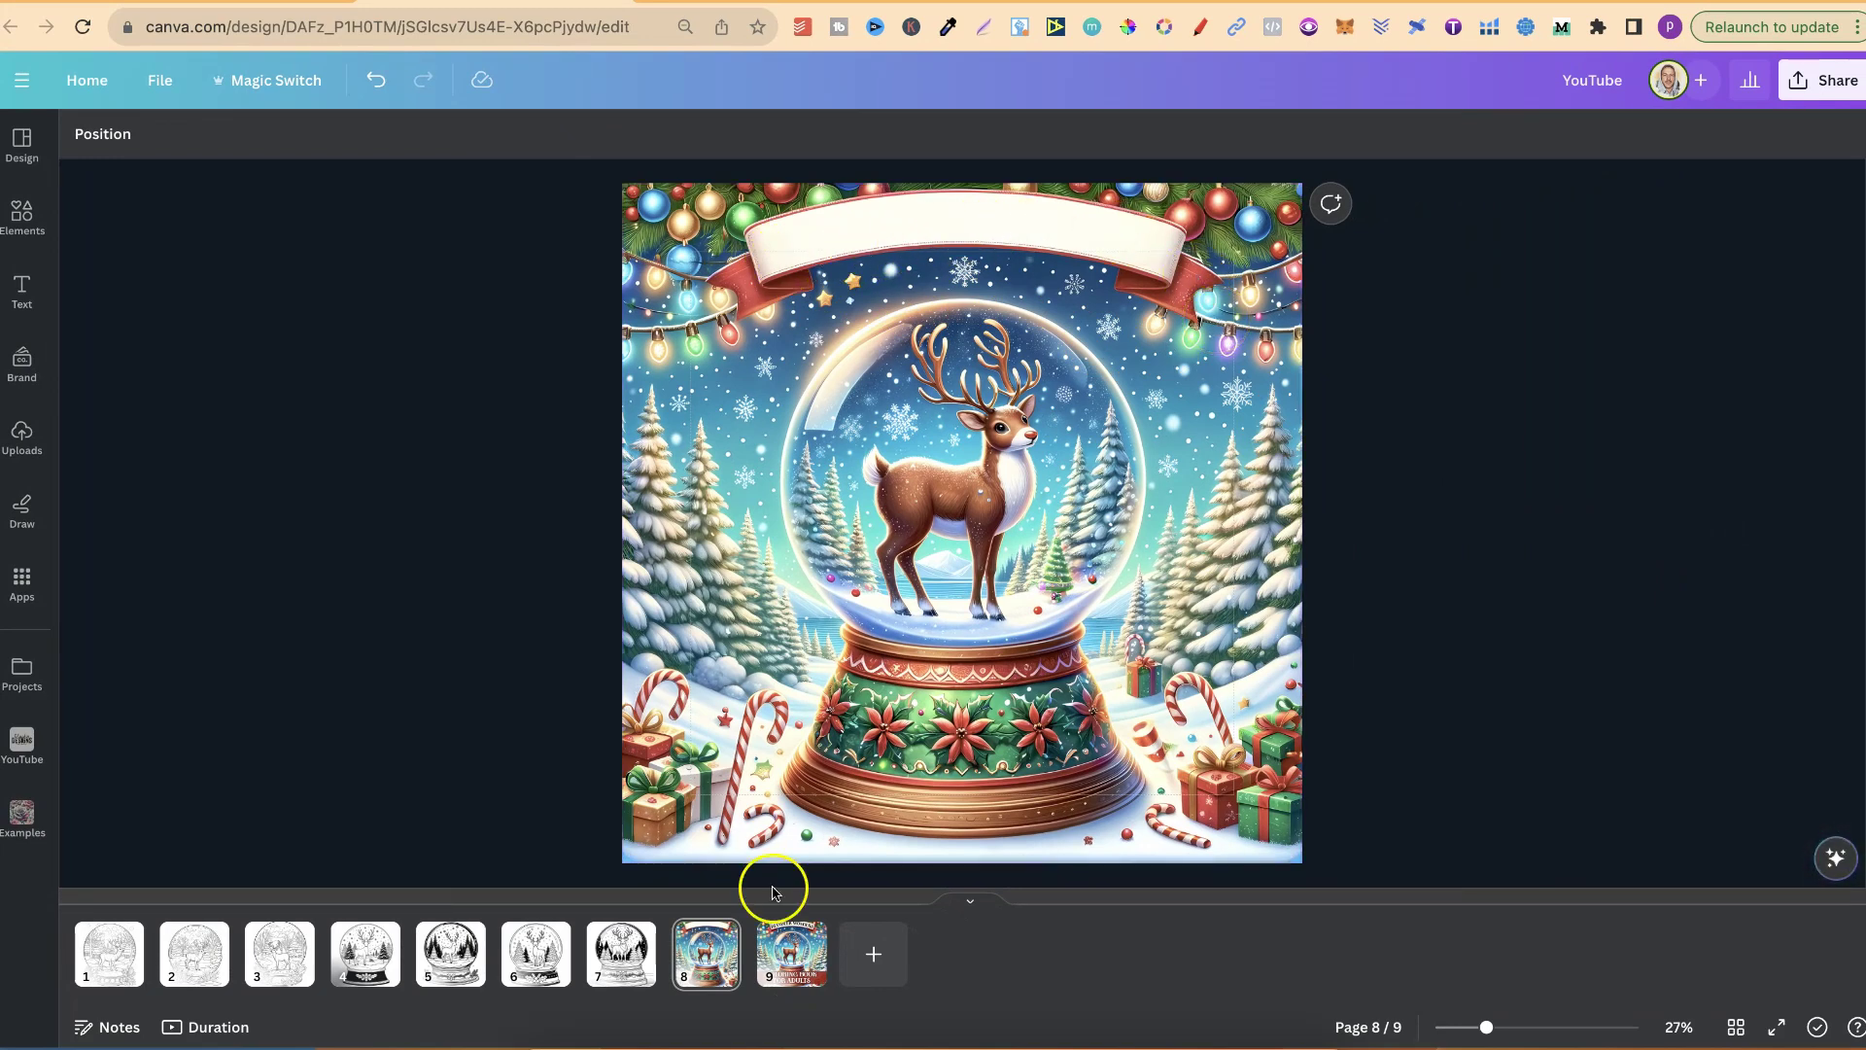
Compare the titled cover on page 9 with page 8, then head back toward page 4
{"action": "left_click", "coordinate": [781, 958]}
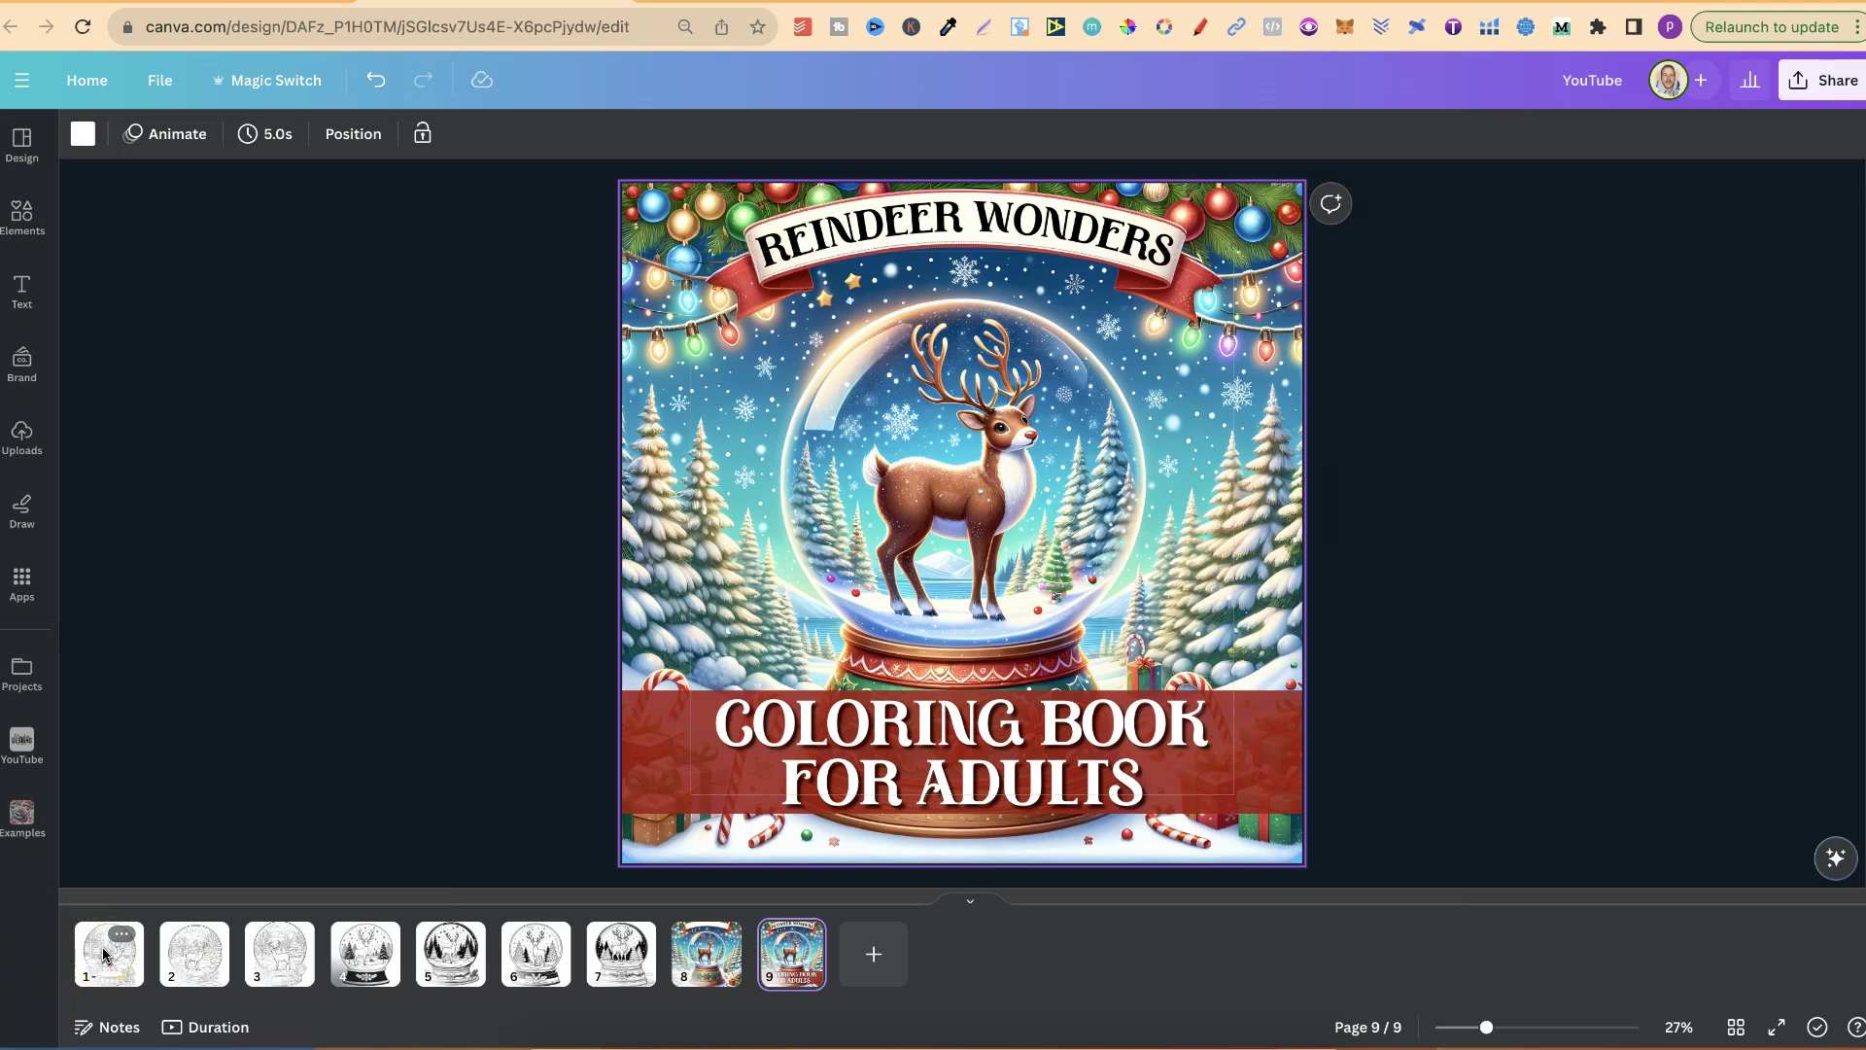
{"action": "left_click", "coordinate": [714, 957]}
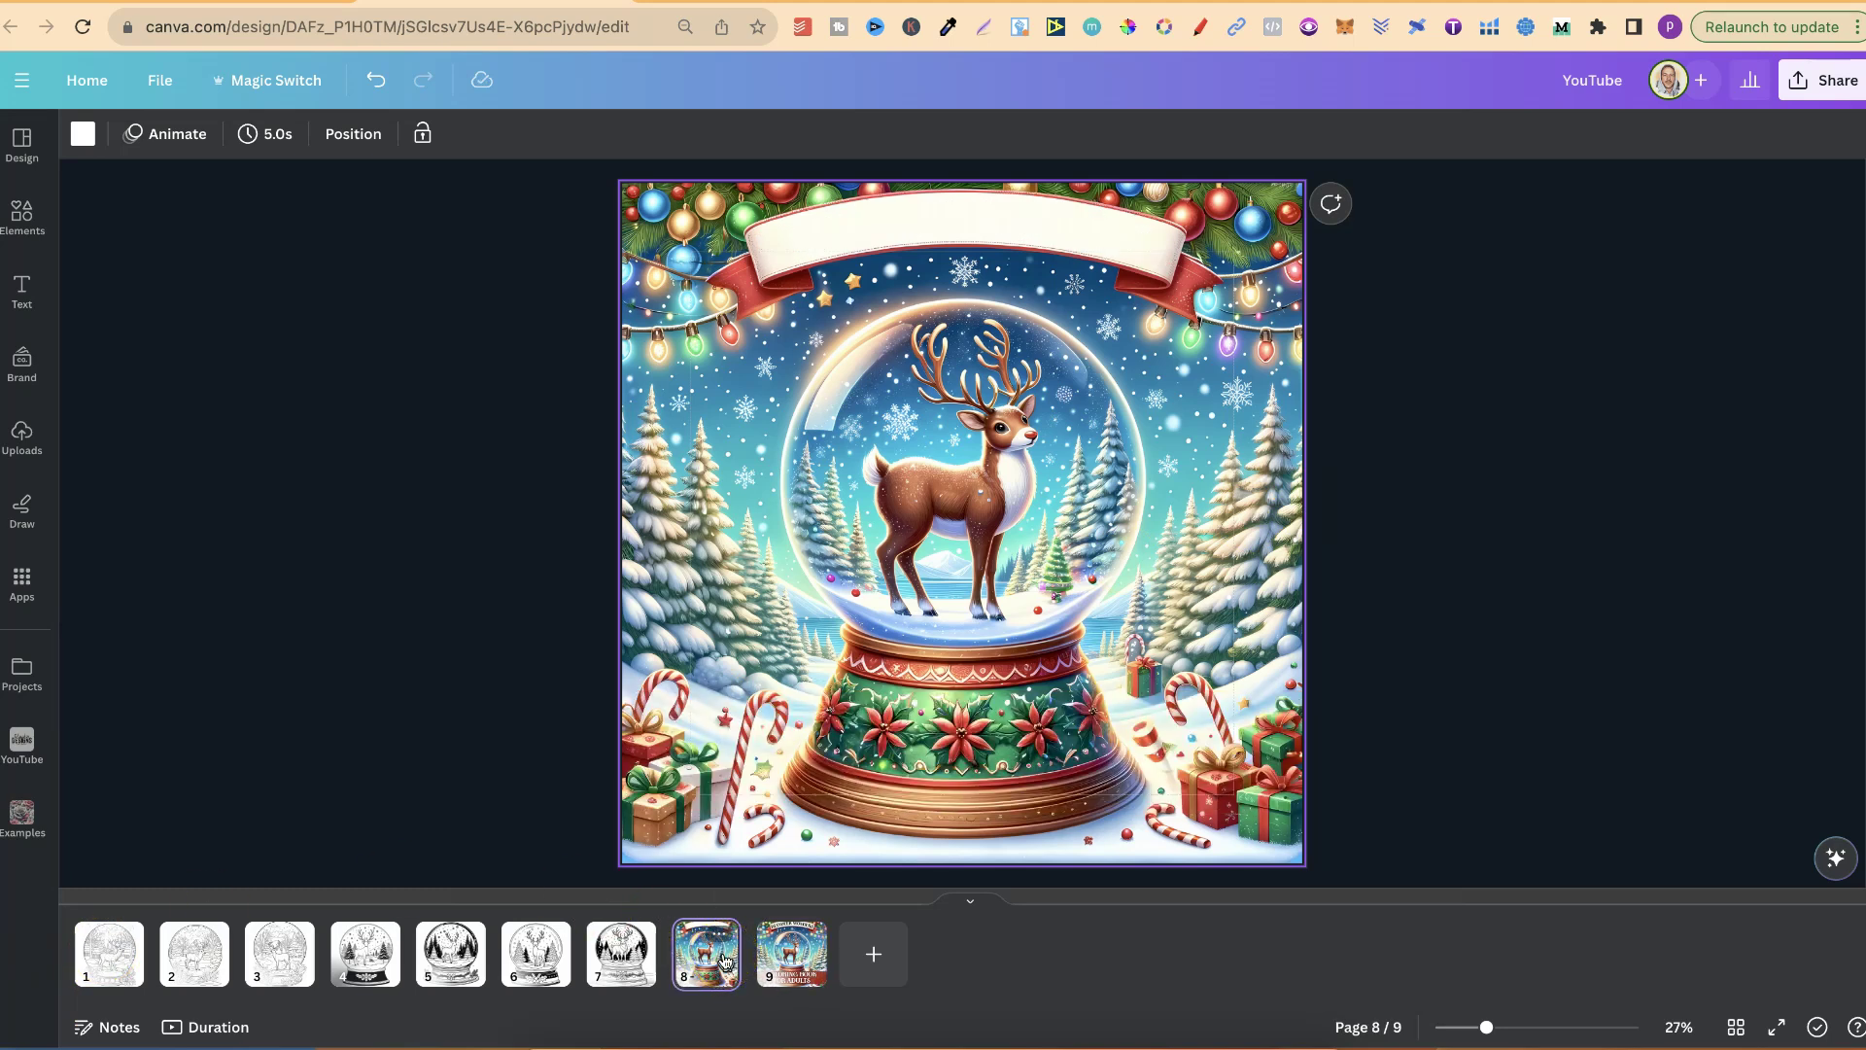
{"action": "key", "text": "Left"}
{"action": "key", "text": "Left"}
{"action": "key", "text": "Left"}
{"action": "key", "text": "Left"}
{"action": "key", "text": "Left"}
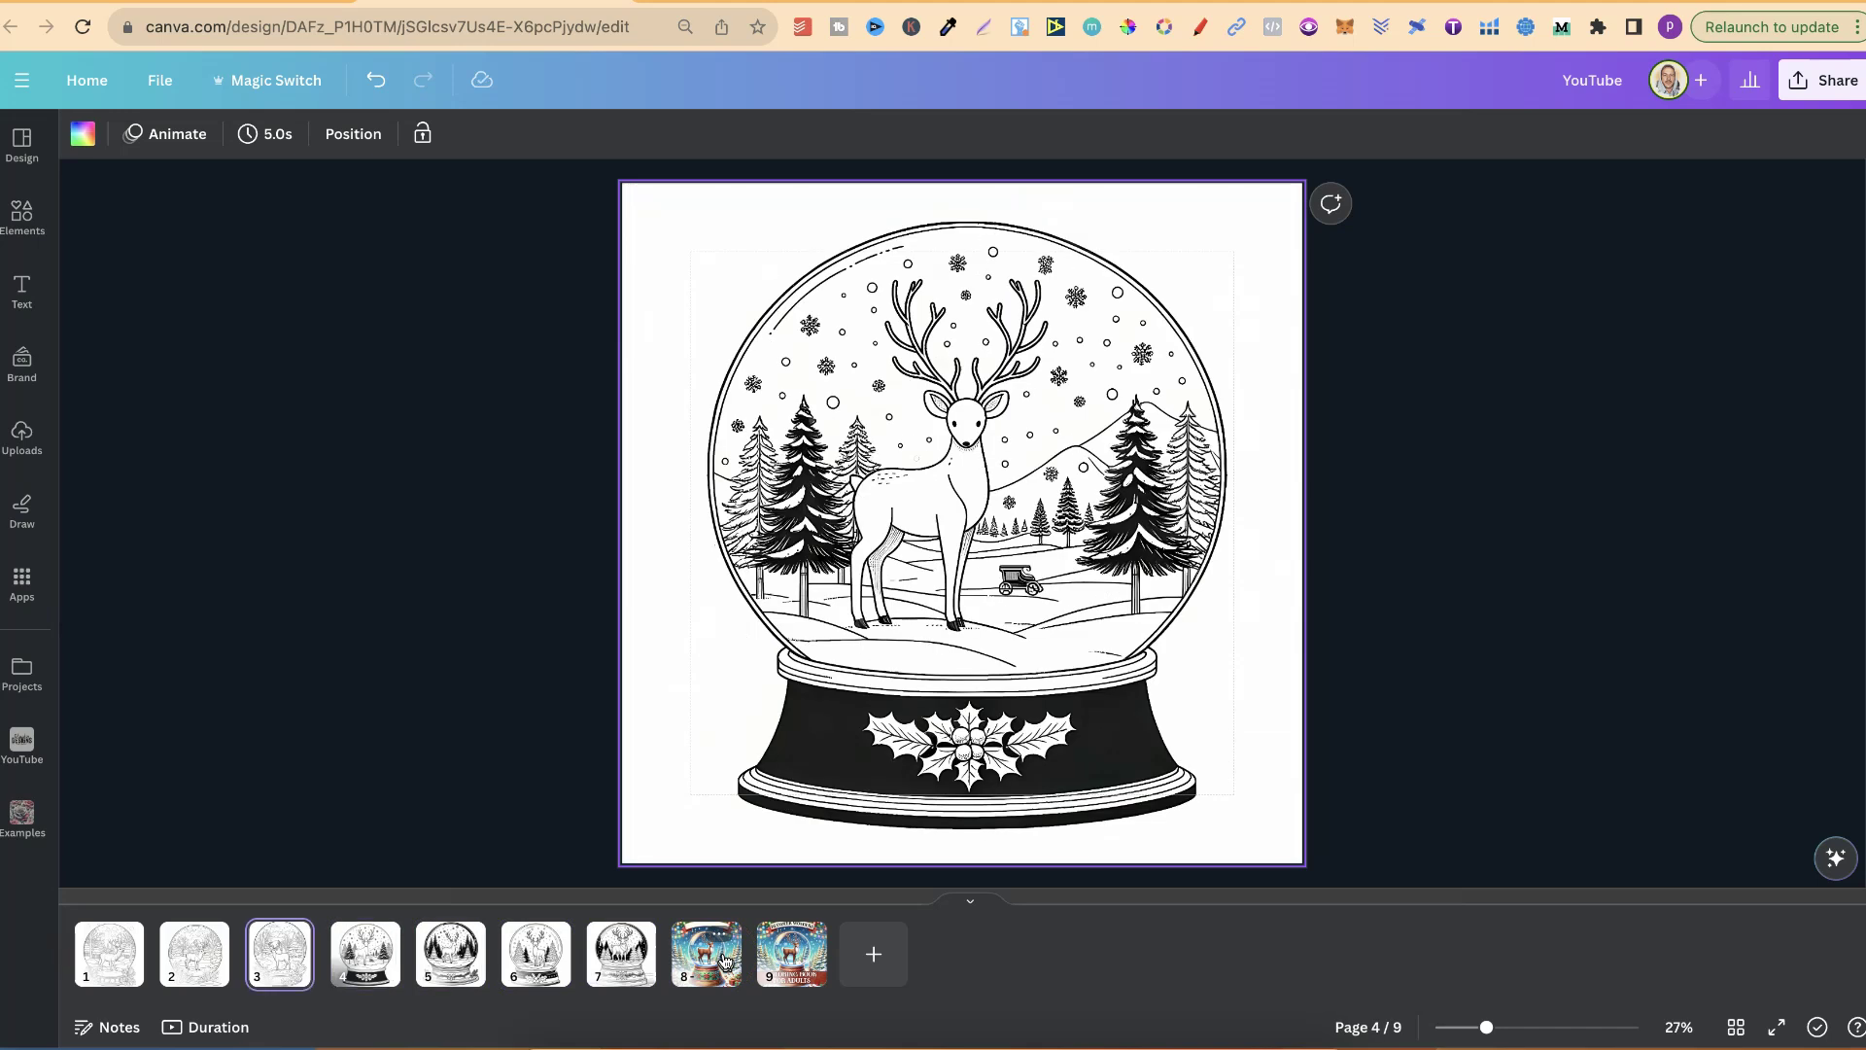
Page through the reindeer snow-globe coloring pages from page 1 to 7, ending on page 5
{"action": "key", "text": "Left"}
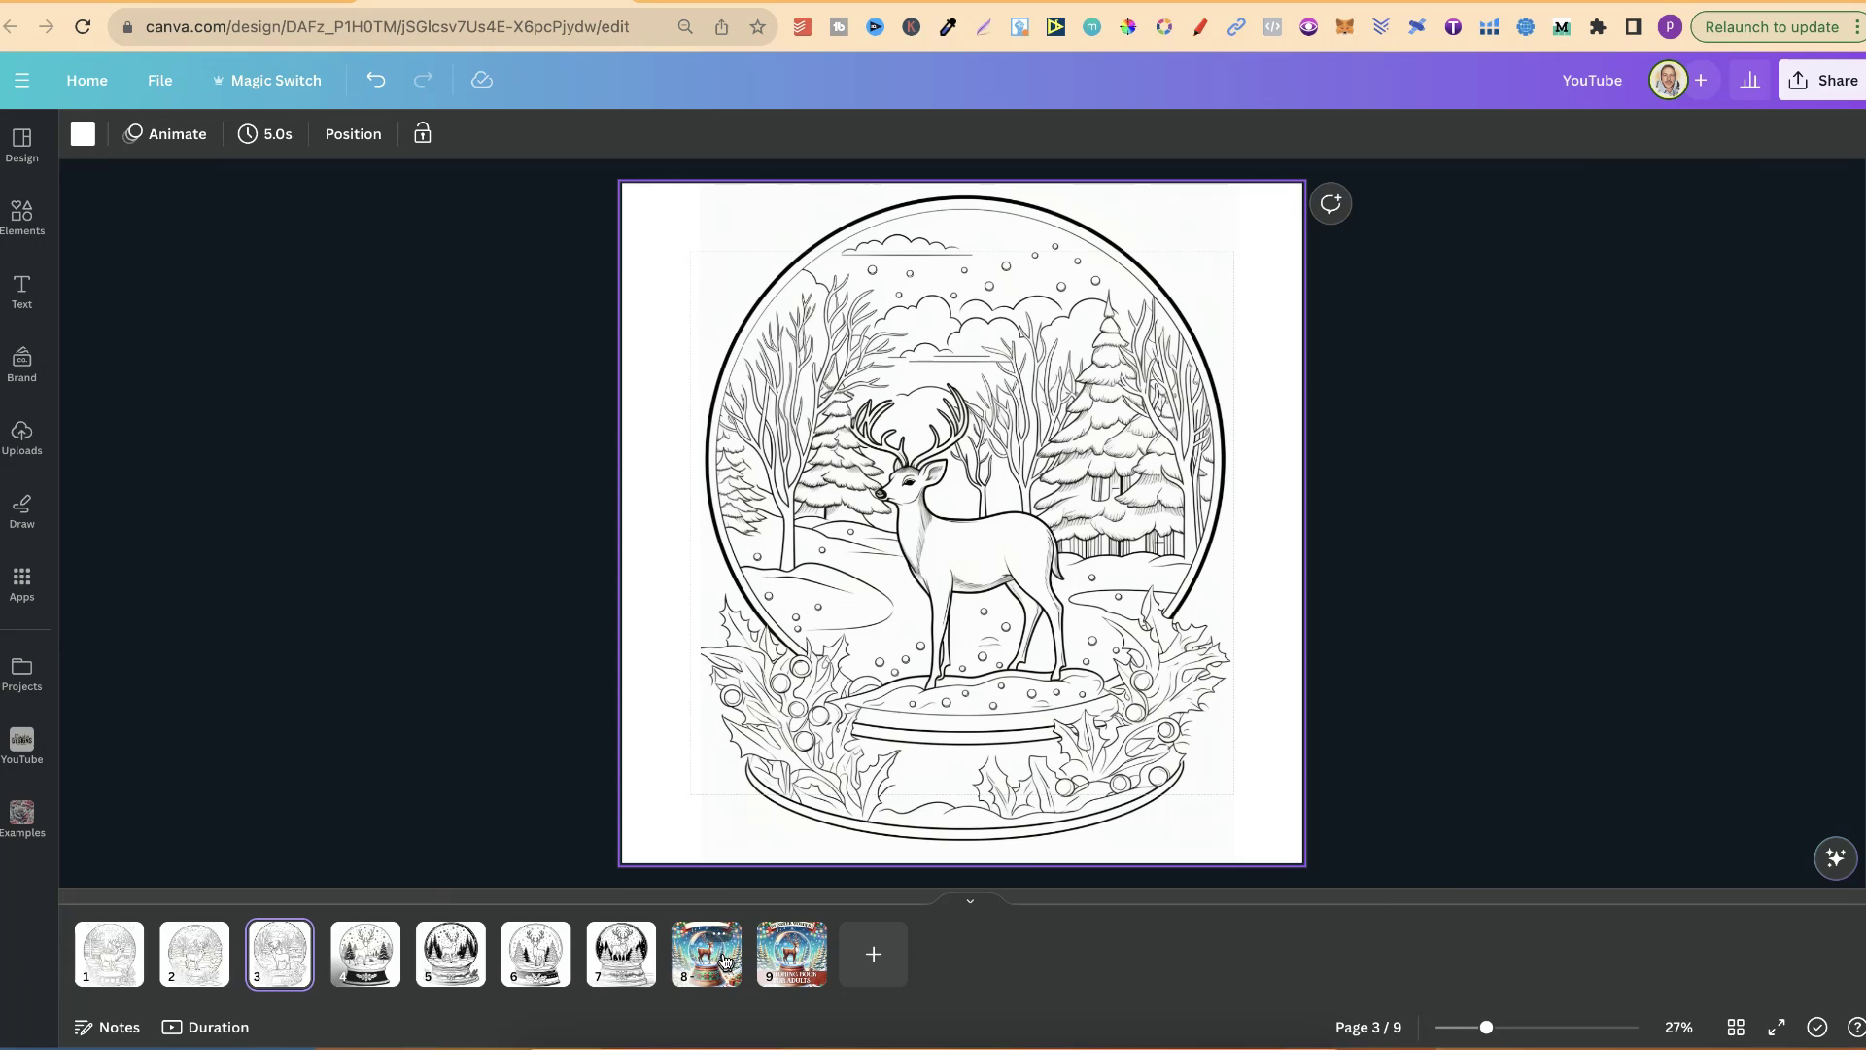
{"action": "key", "text": "Left"}
{"action": "key", "text": "Left"}
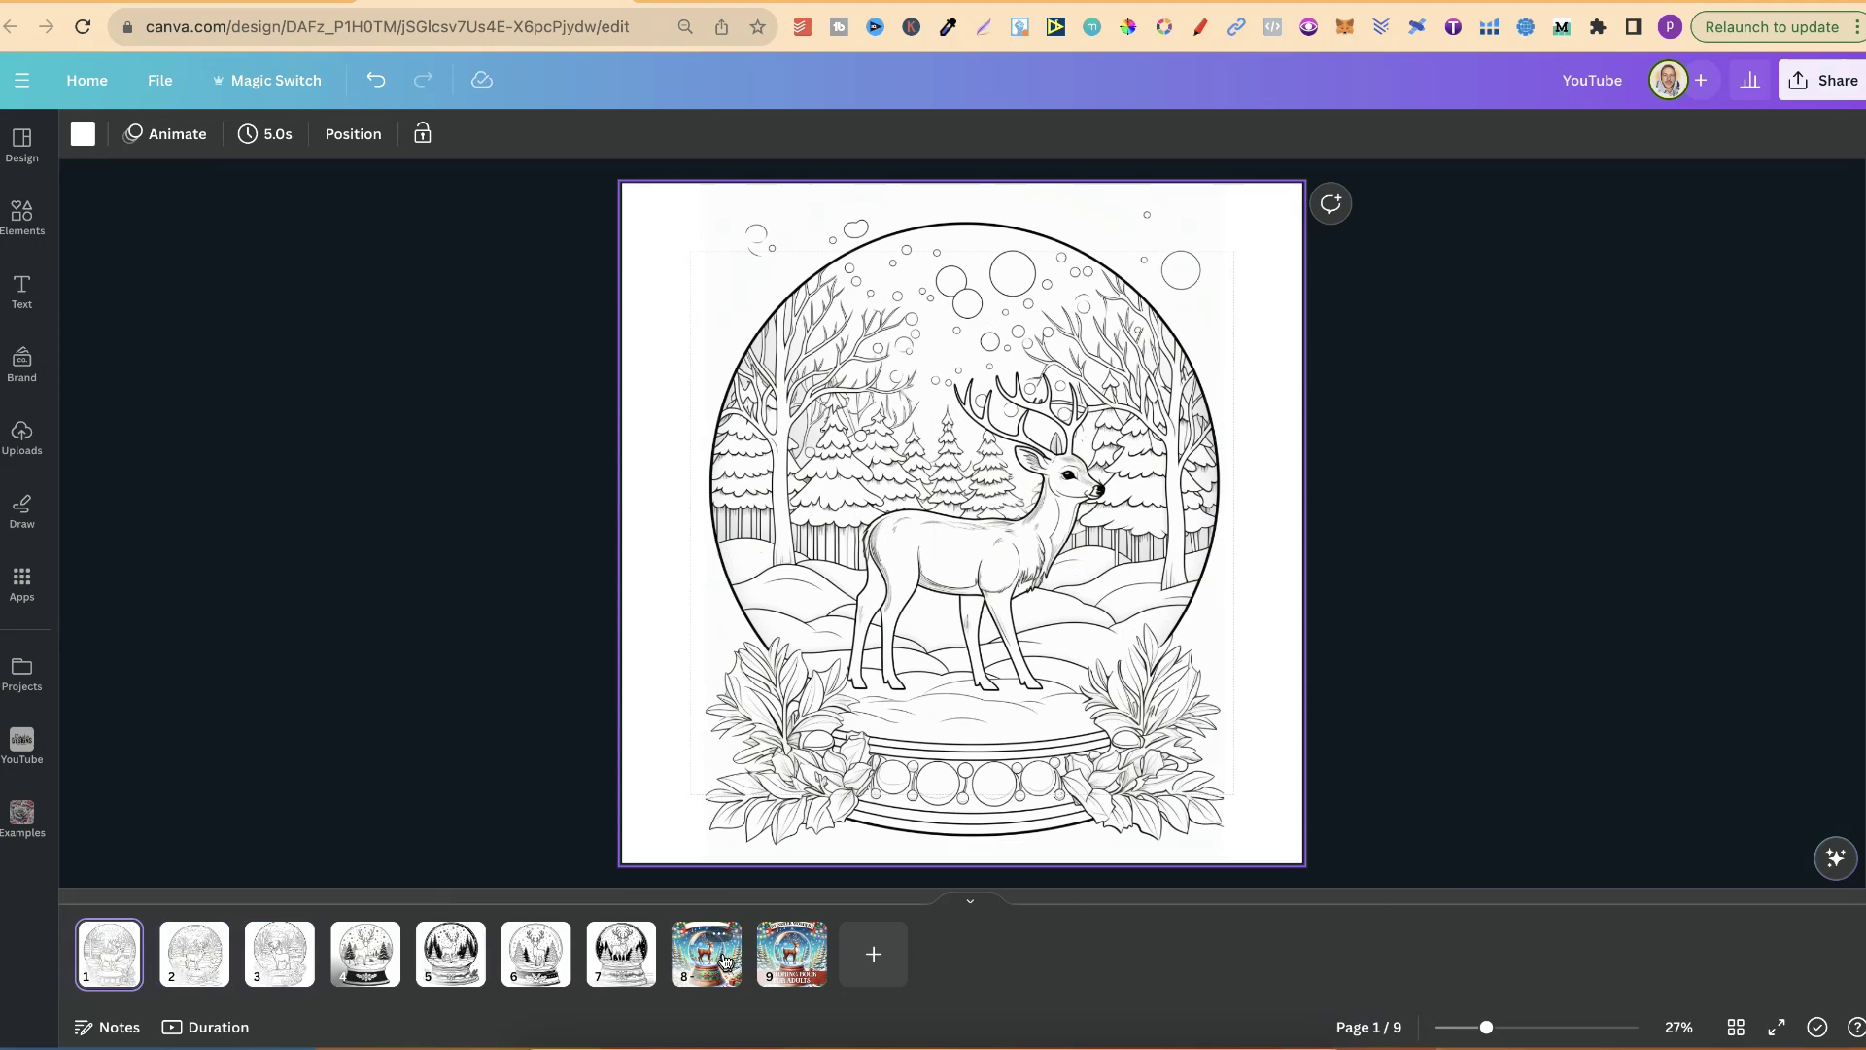
{"action": "key", "text": "Right"}
{"action": "key", "text": "Right"}
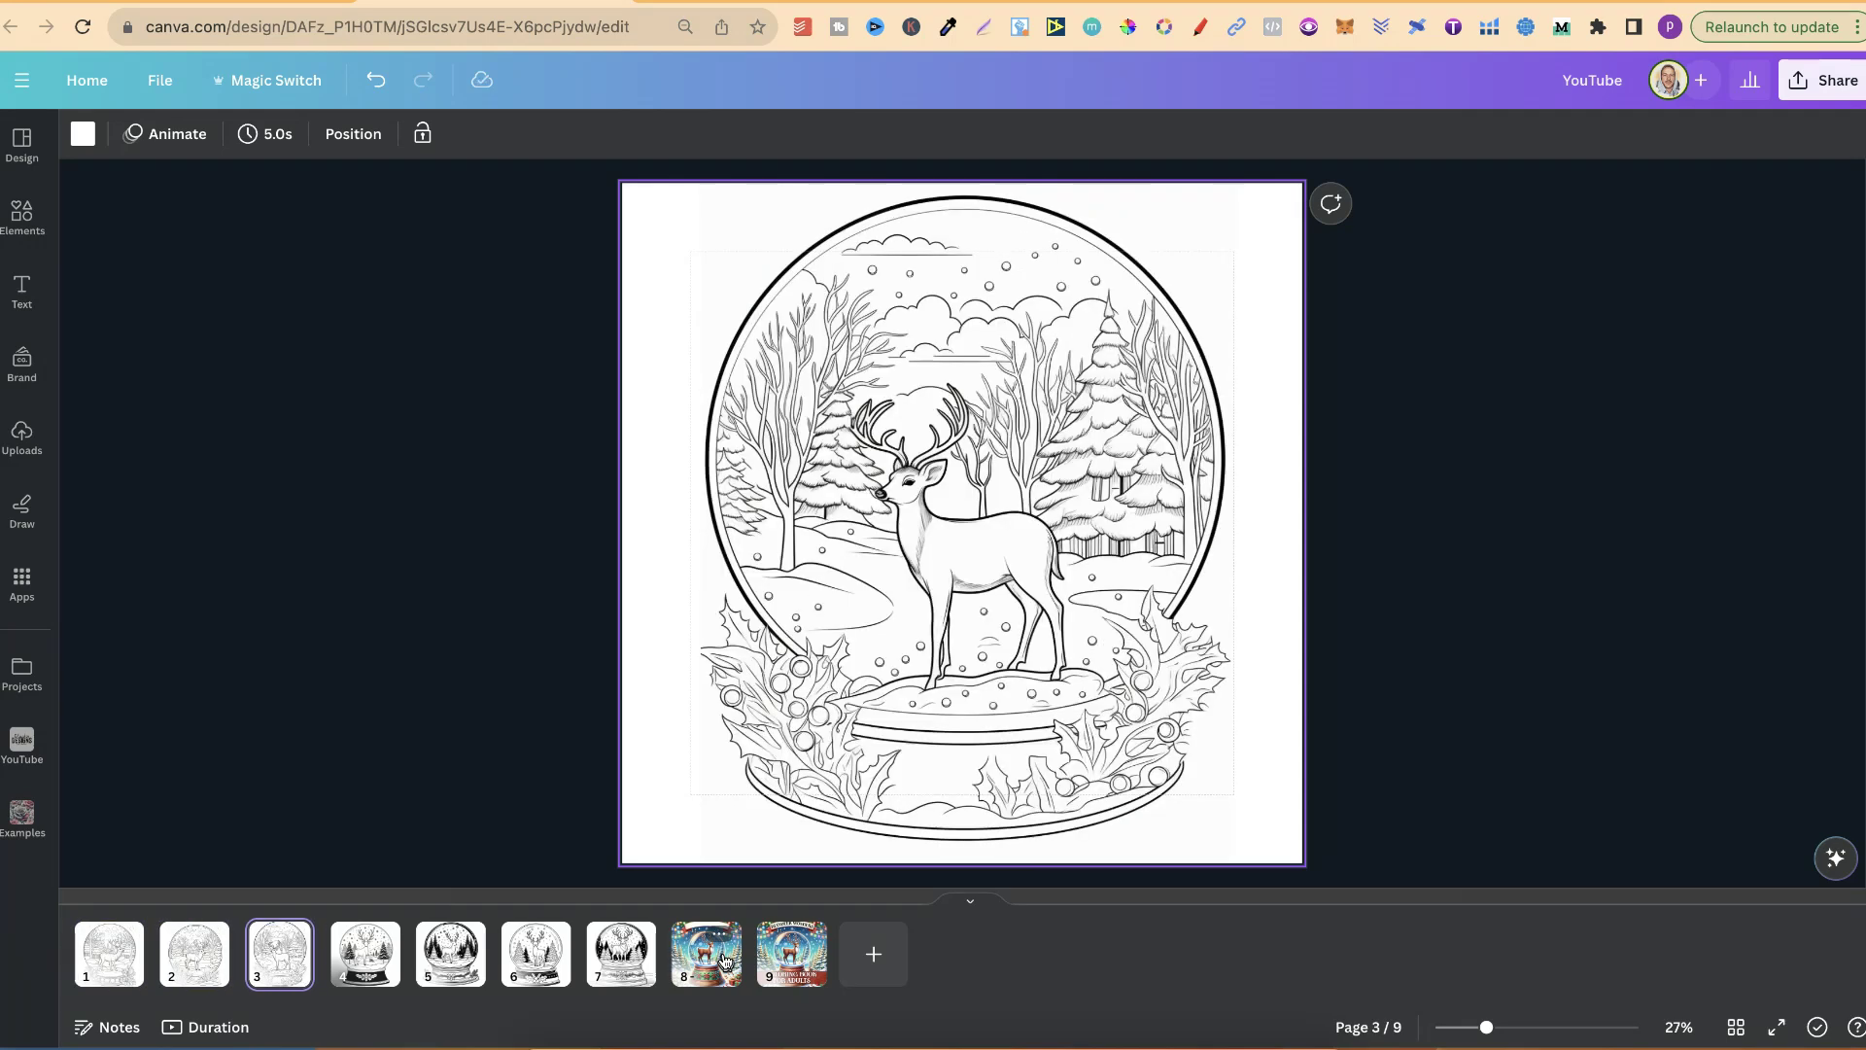
{"action": "key", "text": "Right"}
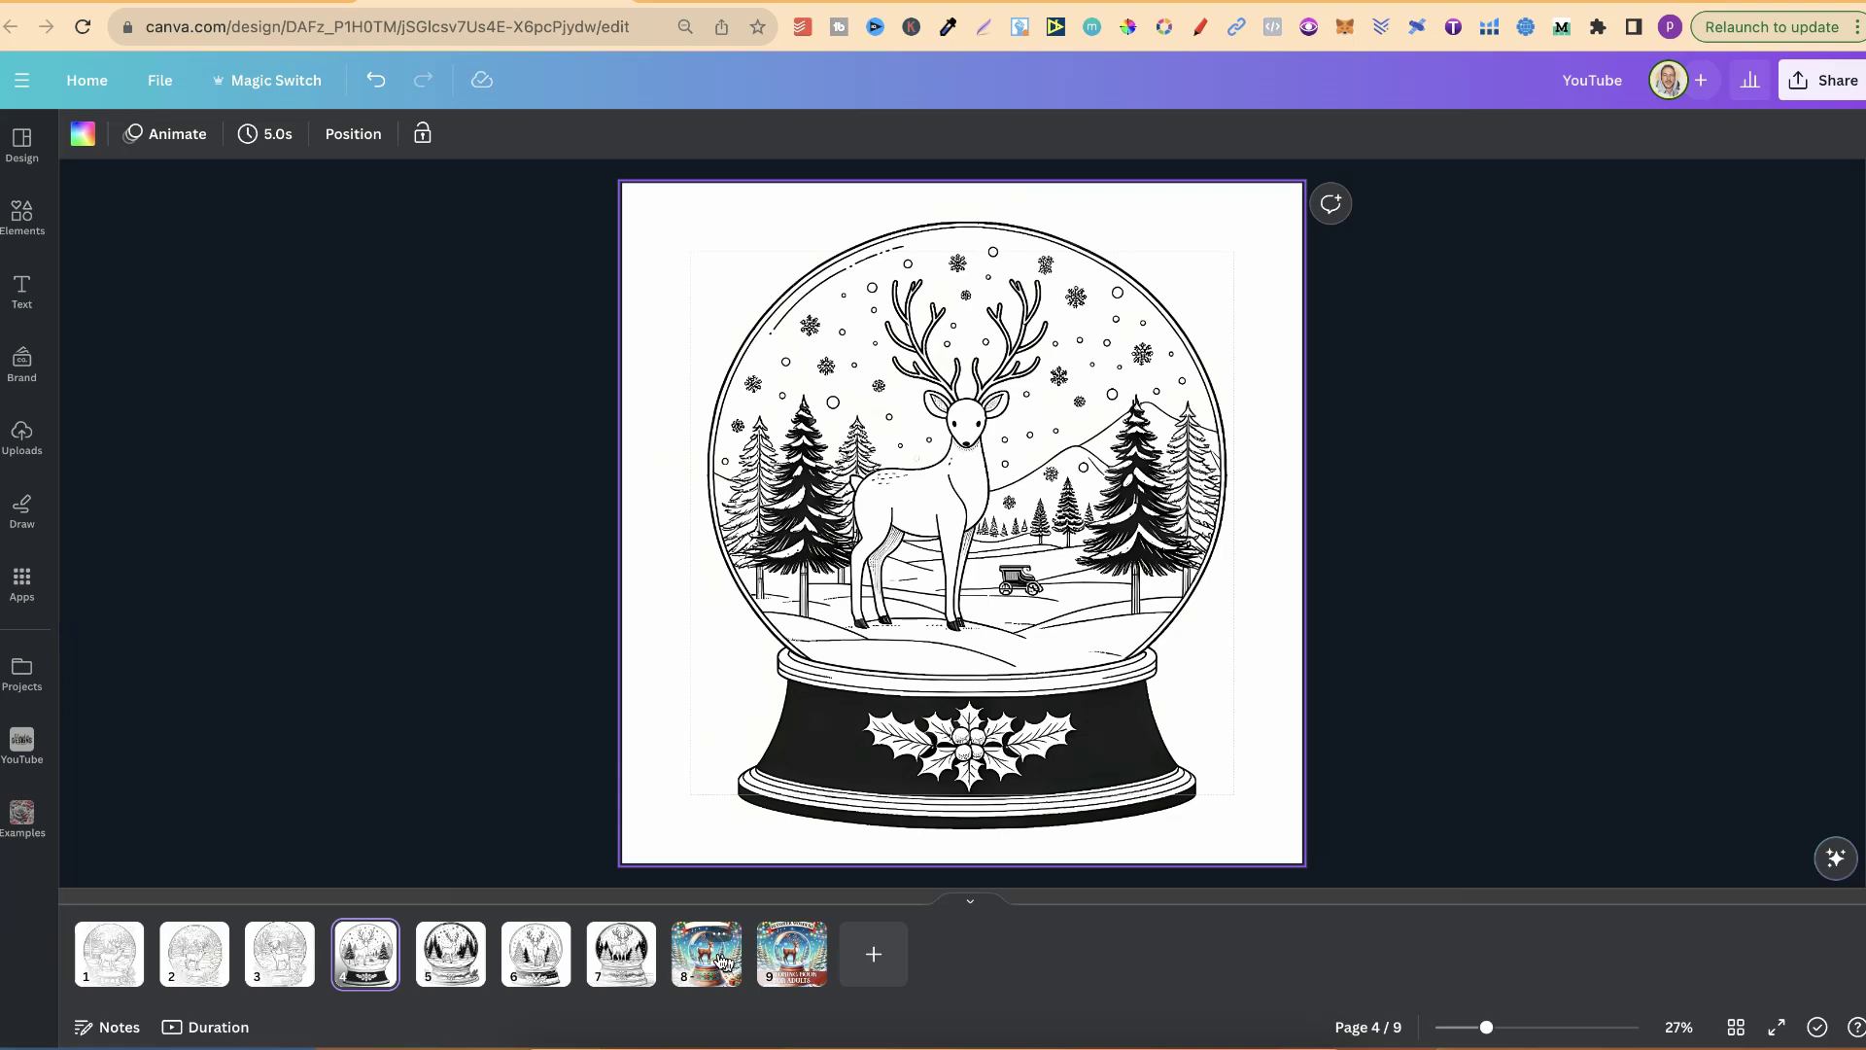
{"action": "key", "text": "Right"}
{"action": "key", "text": "Right"}
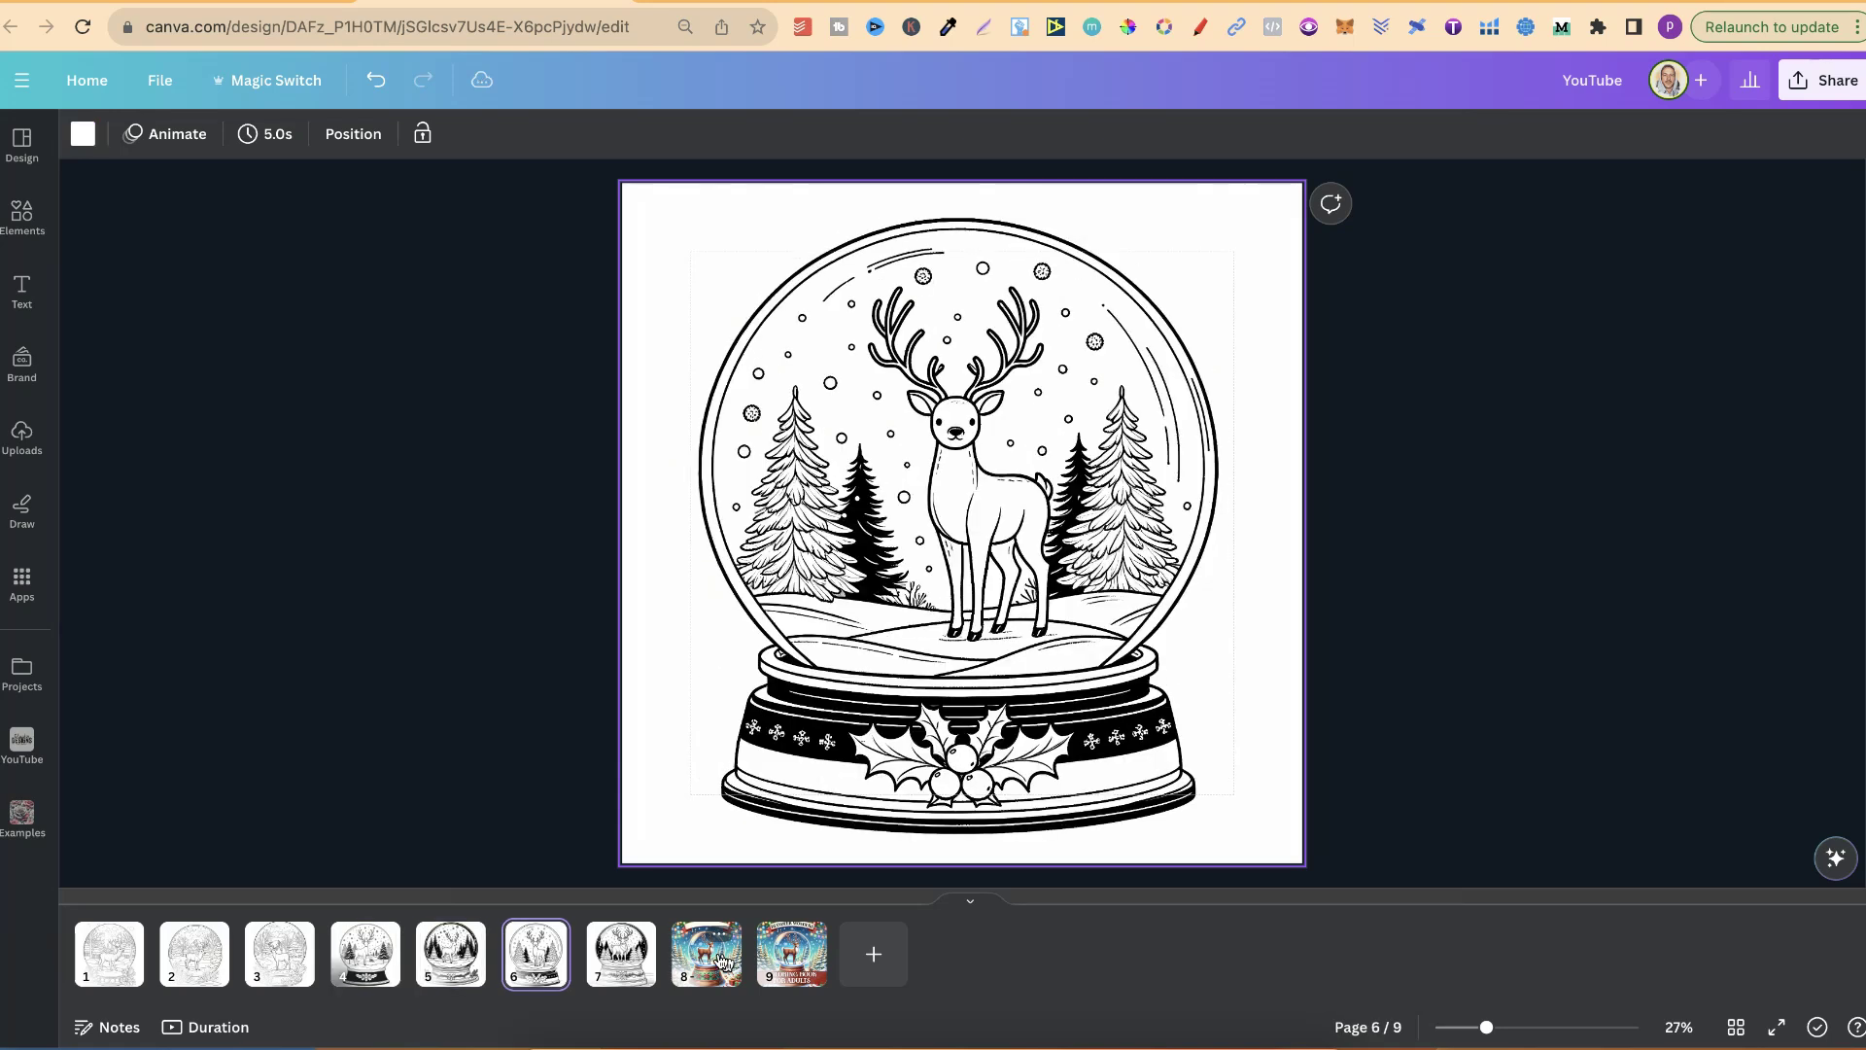
{"action": "key", "text": "Right"}
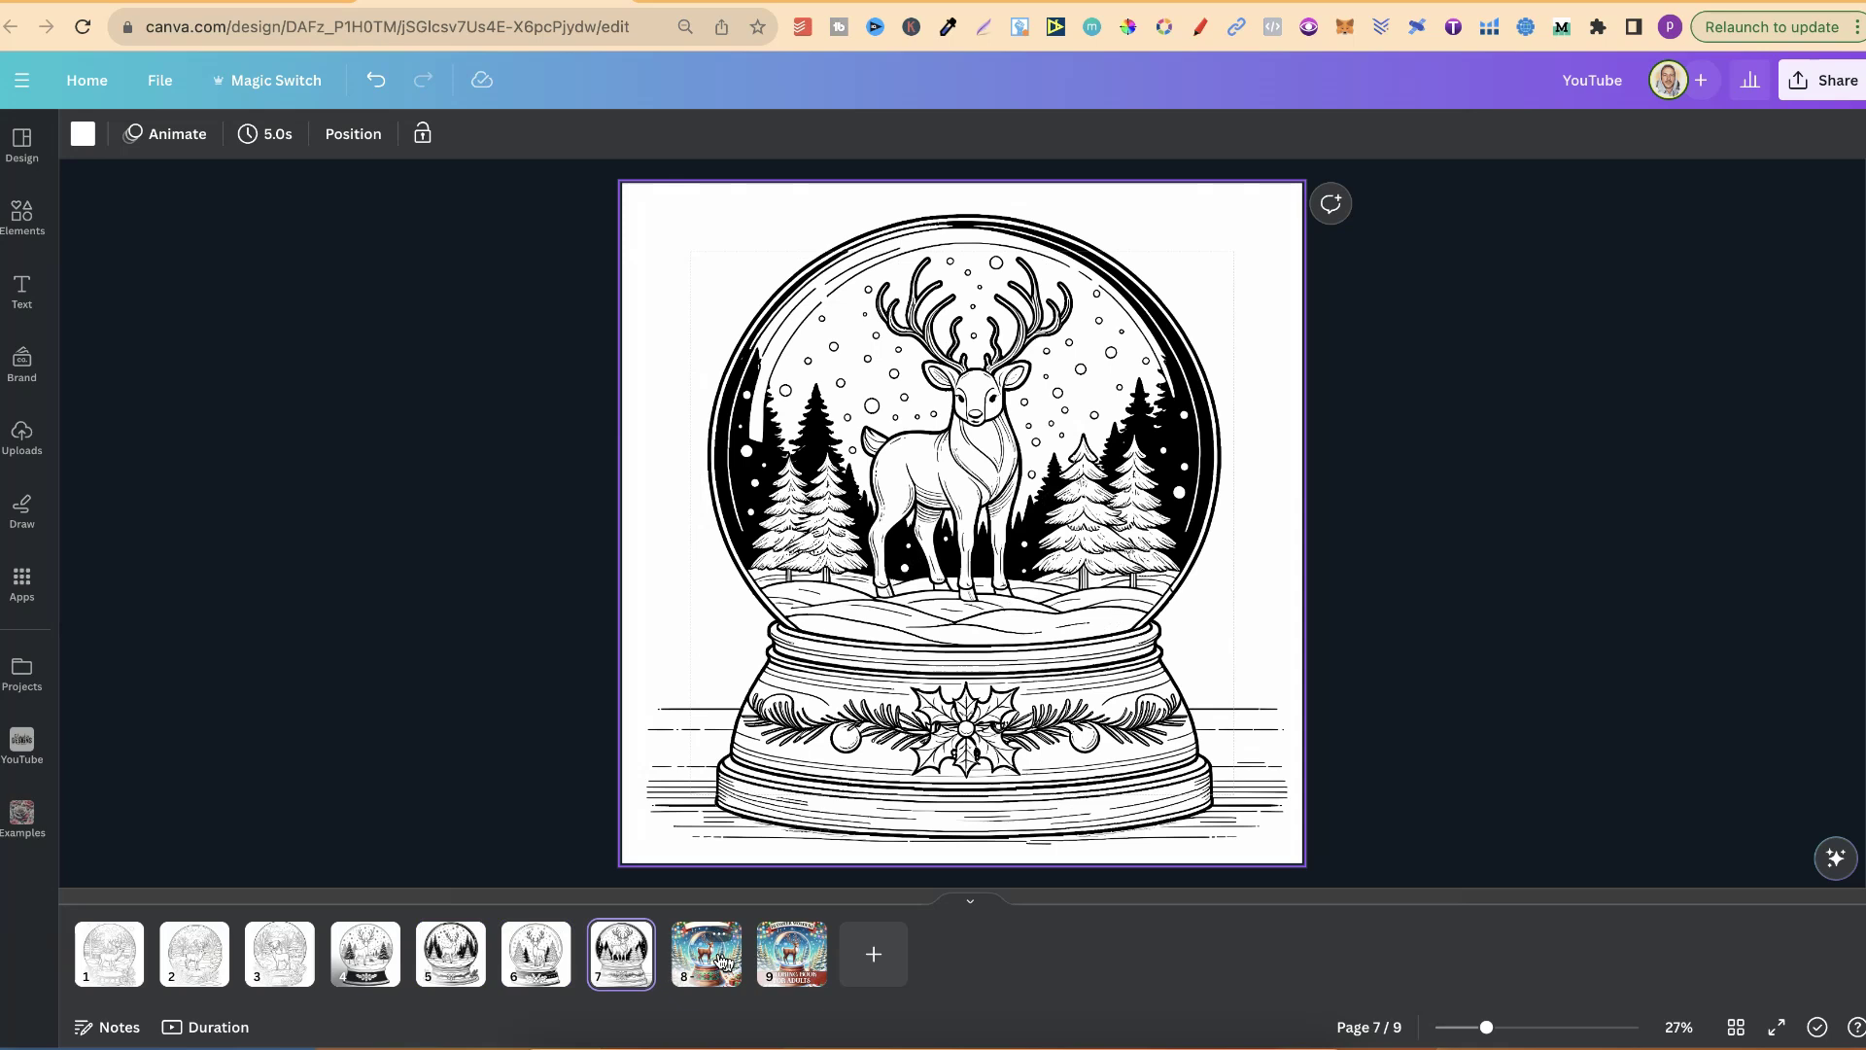
{"action": "key", "text": "Left"}
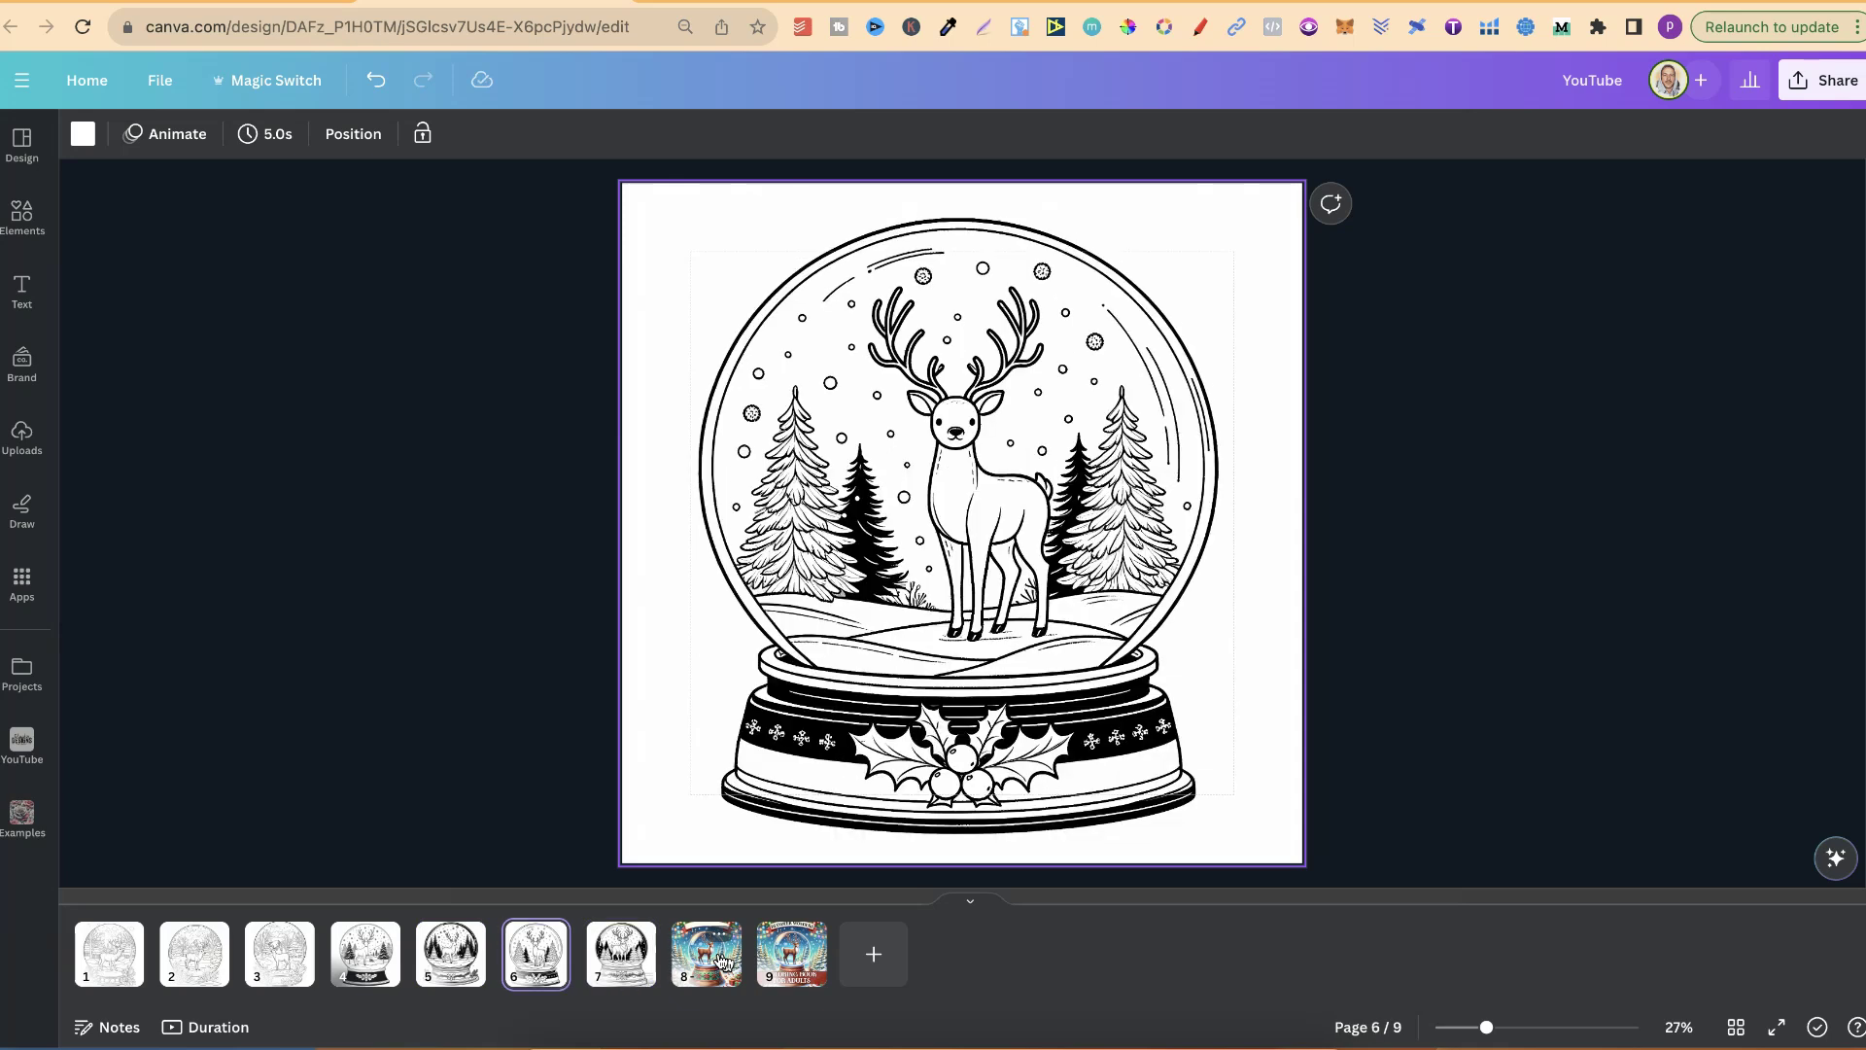
{"action": "key", "text": "Left"}
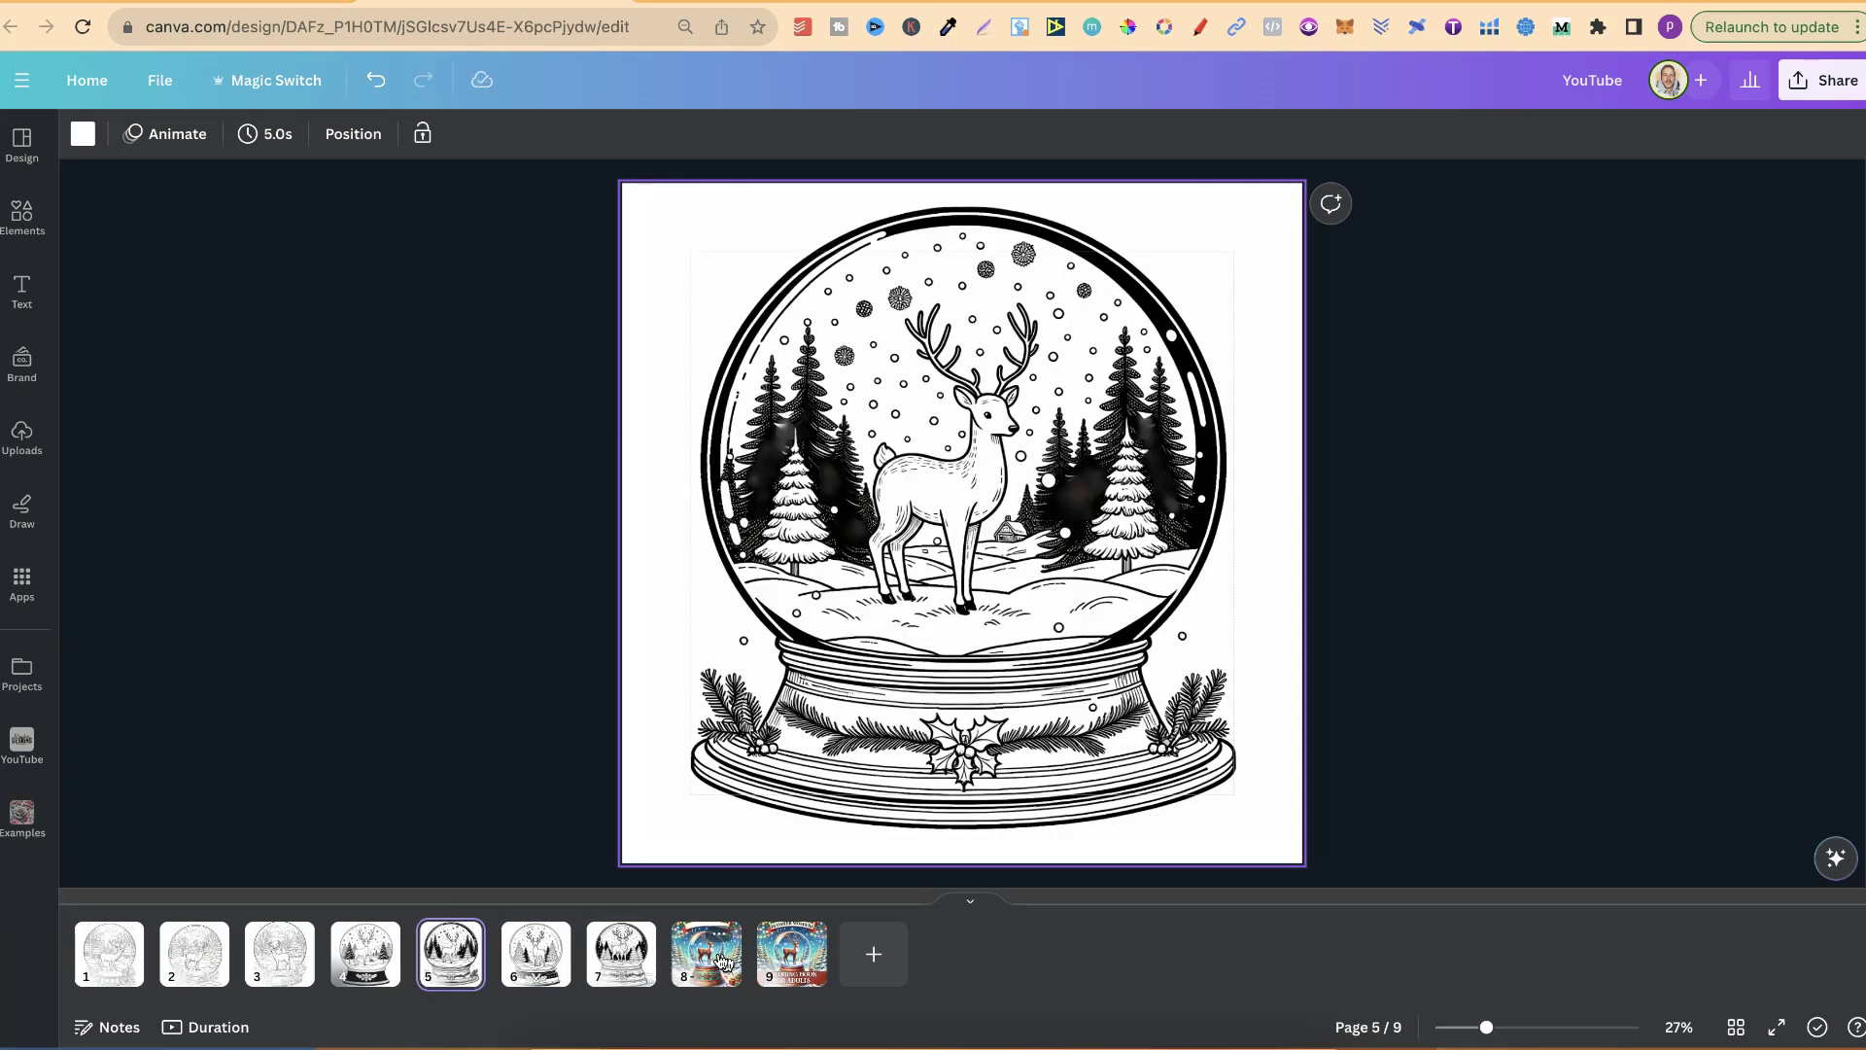